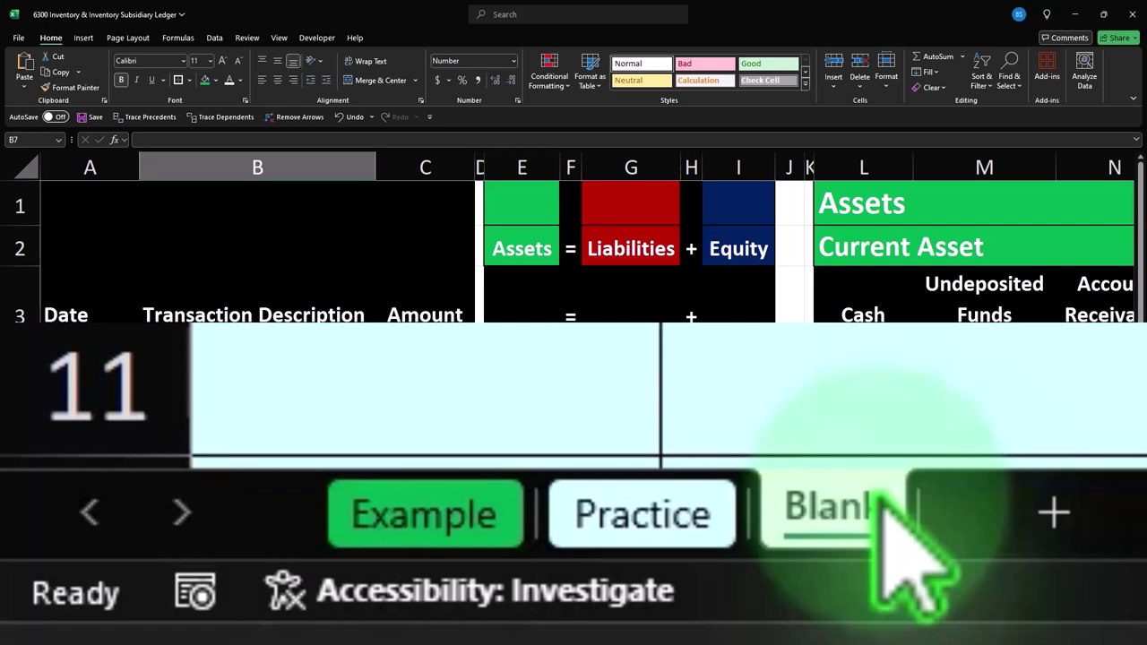
- Open the Example sheet and review the beginning inventory balance entry in row 4
left_click(403, 502)
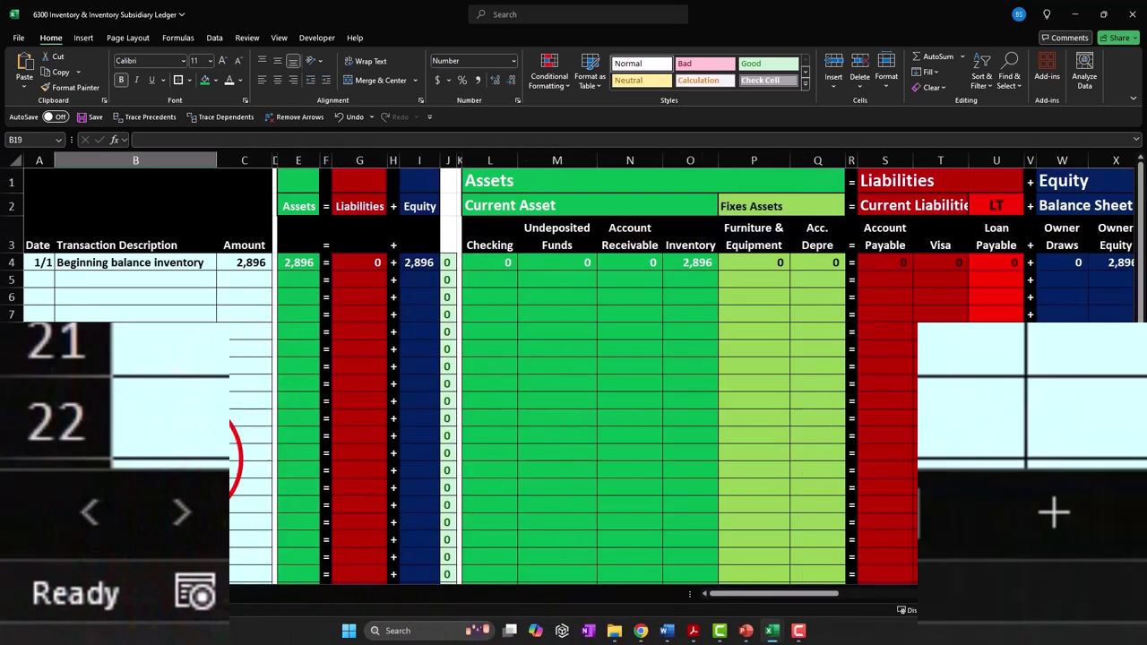
left_click(178, 459)
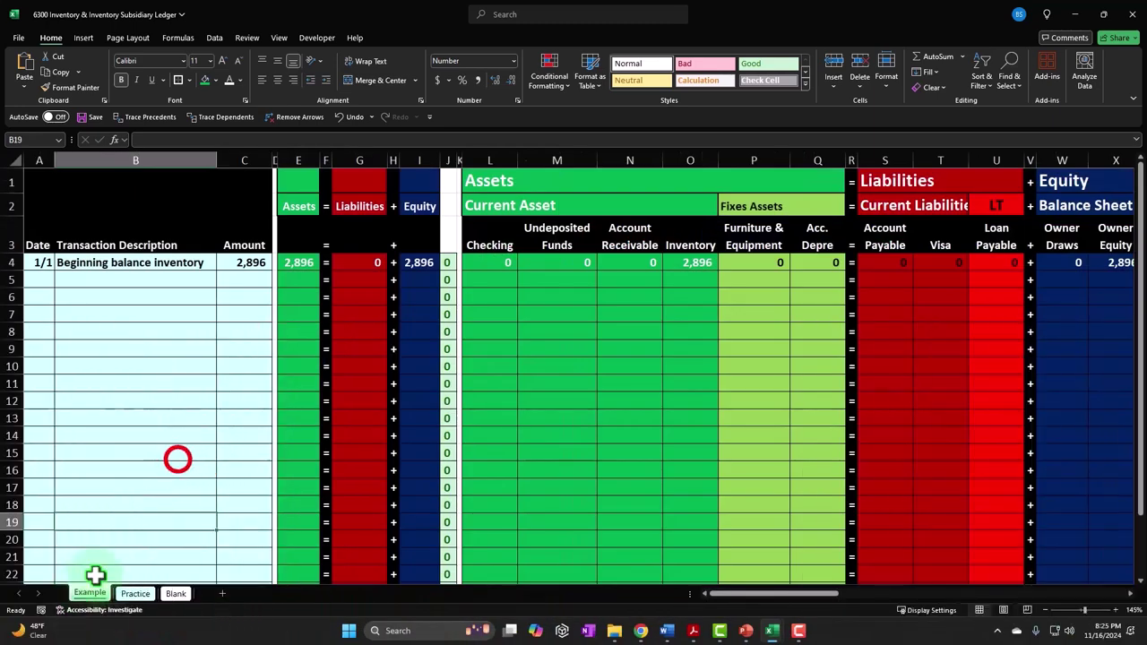
scroll(179, 459, "up", 4)
scroll(174, 448, "up", 2)
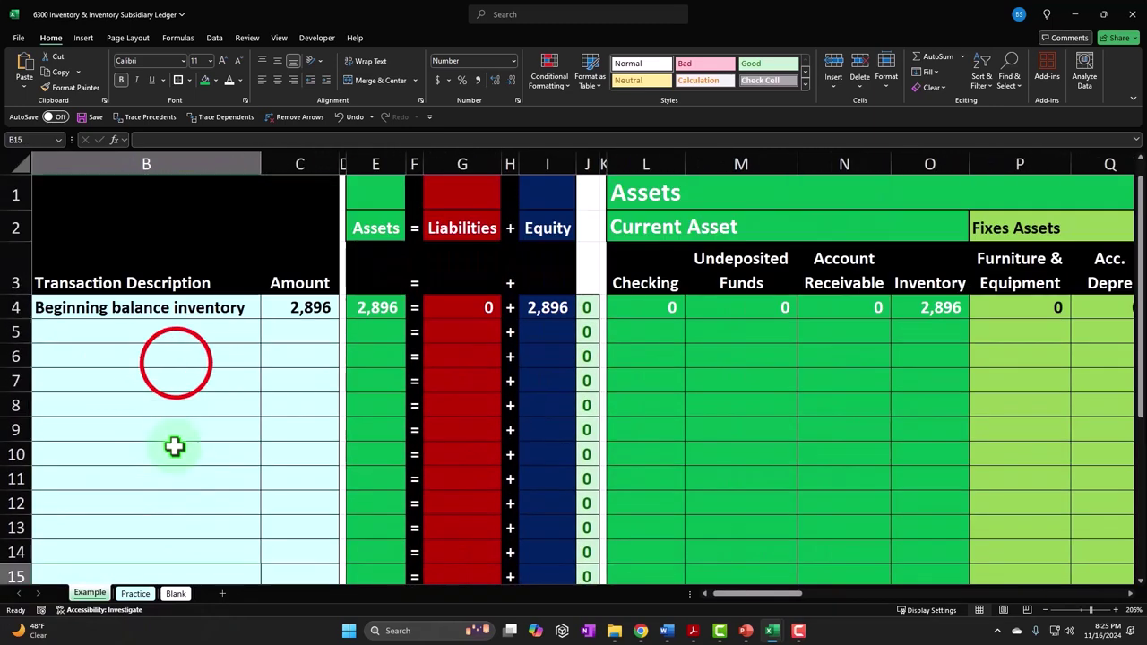
left_click(176, 362)
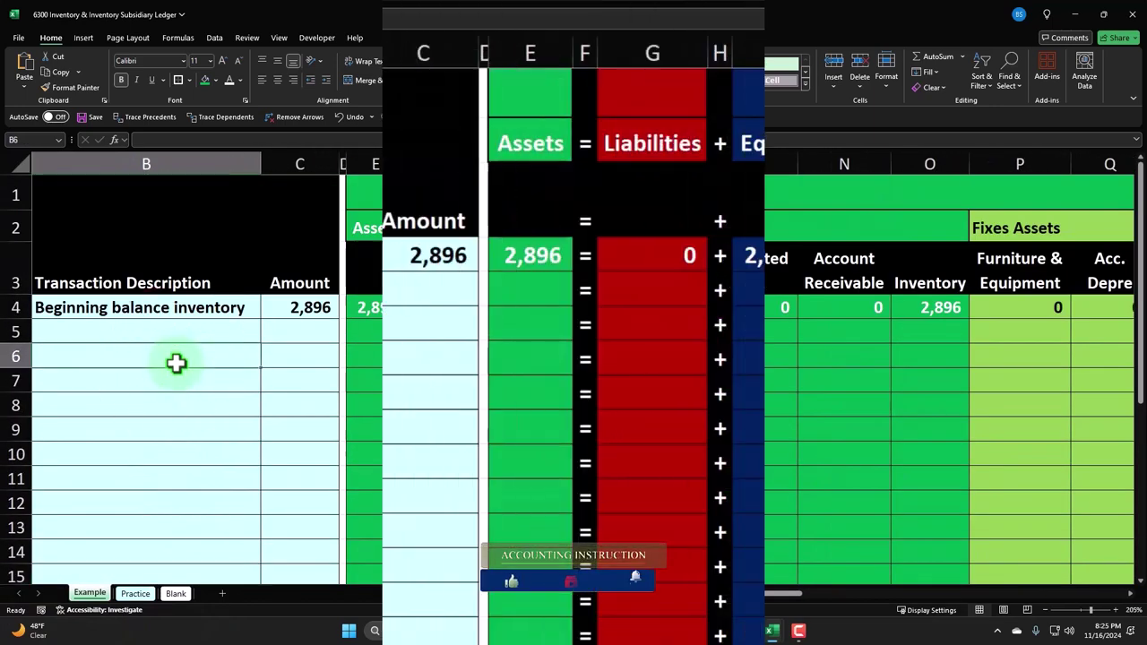
key("Up")
key("Up")
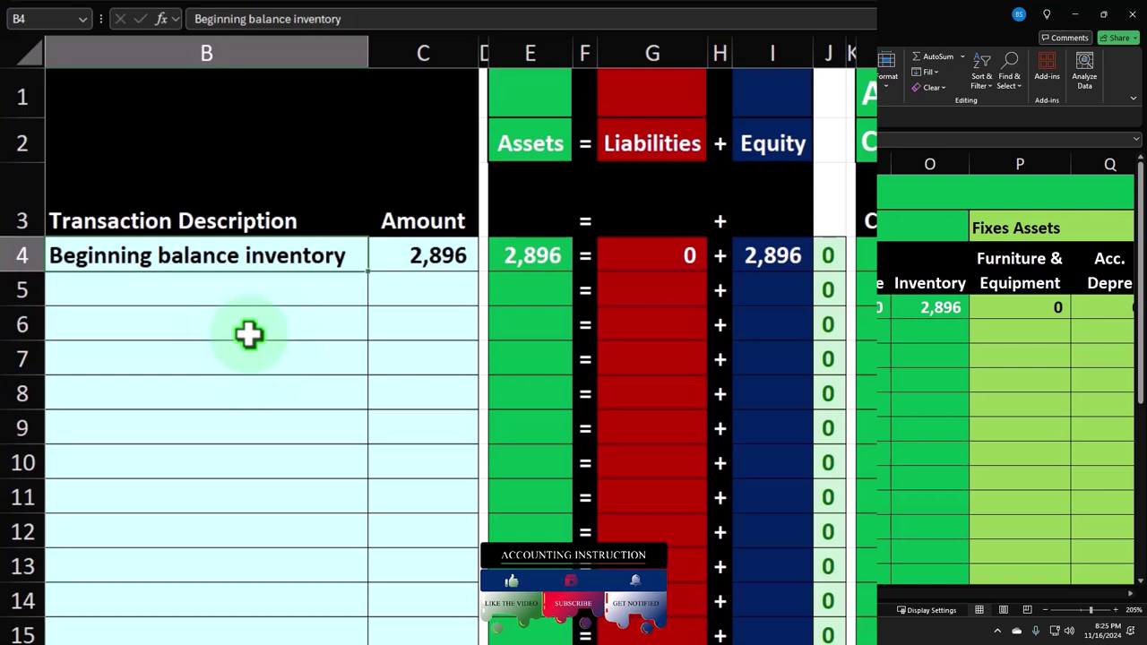
- Switch to the Beginning Balances trial balance PDF and check the Inventory Asset debit balance
left_click(703, 633)
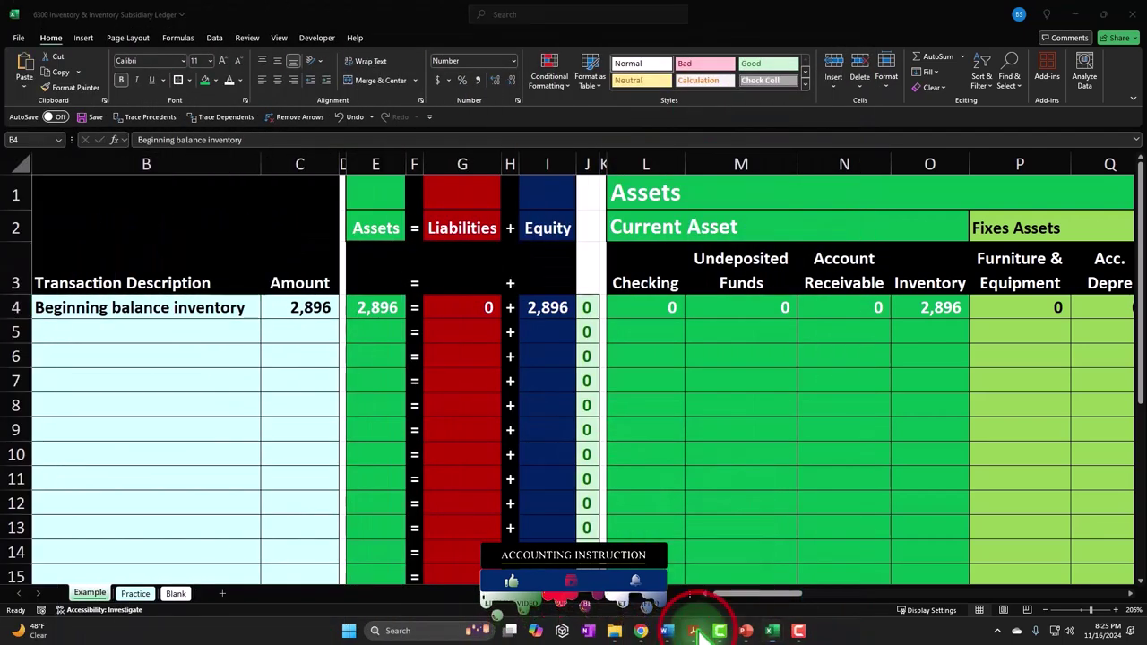
left_click(554, 389)
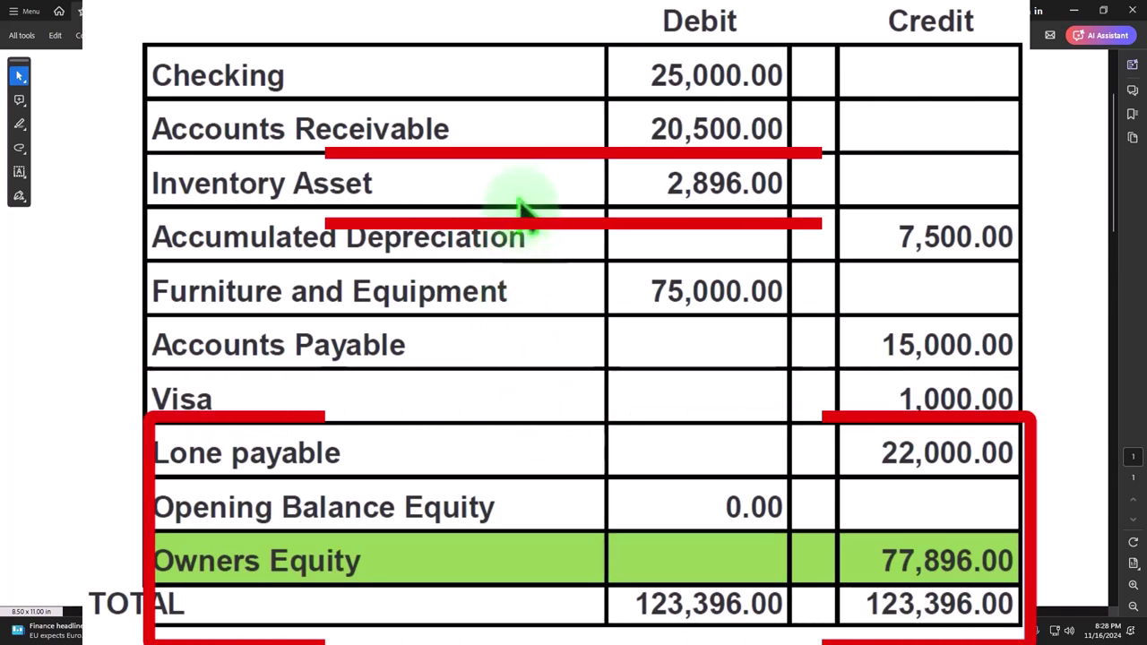
left_click_drag(668, 179, 792, 177)
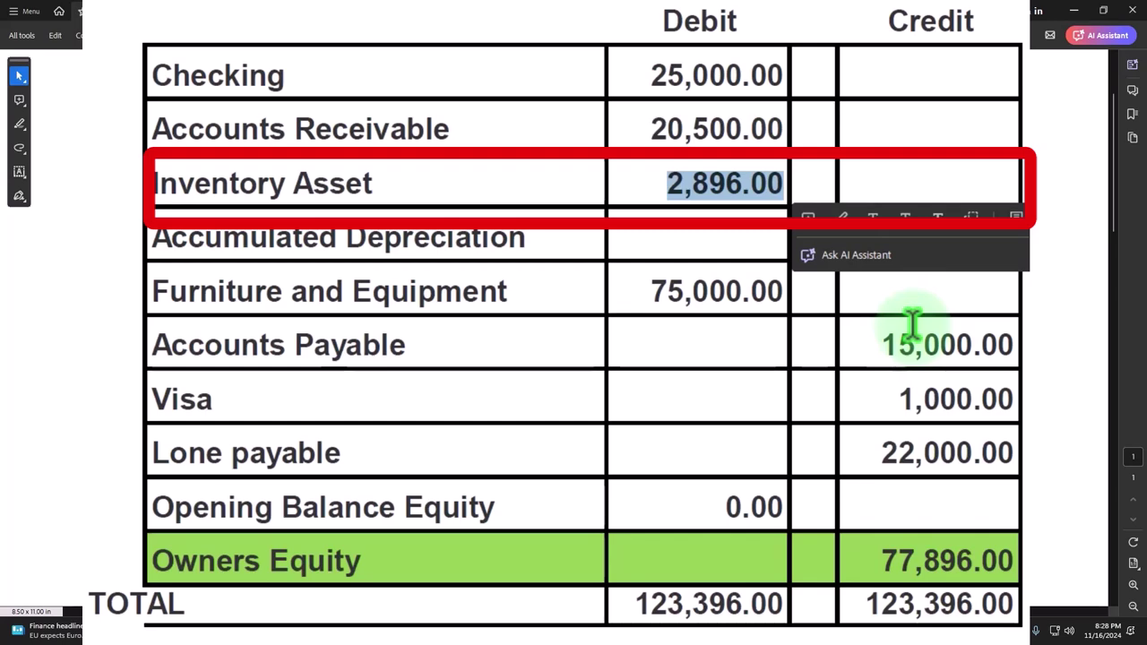
left_click(820, 574)
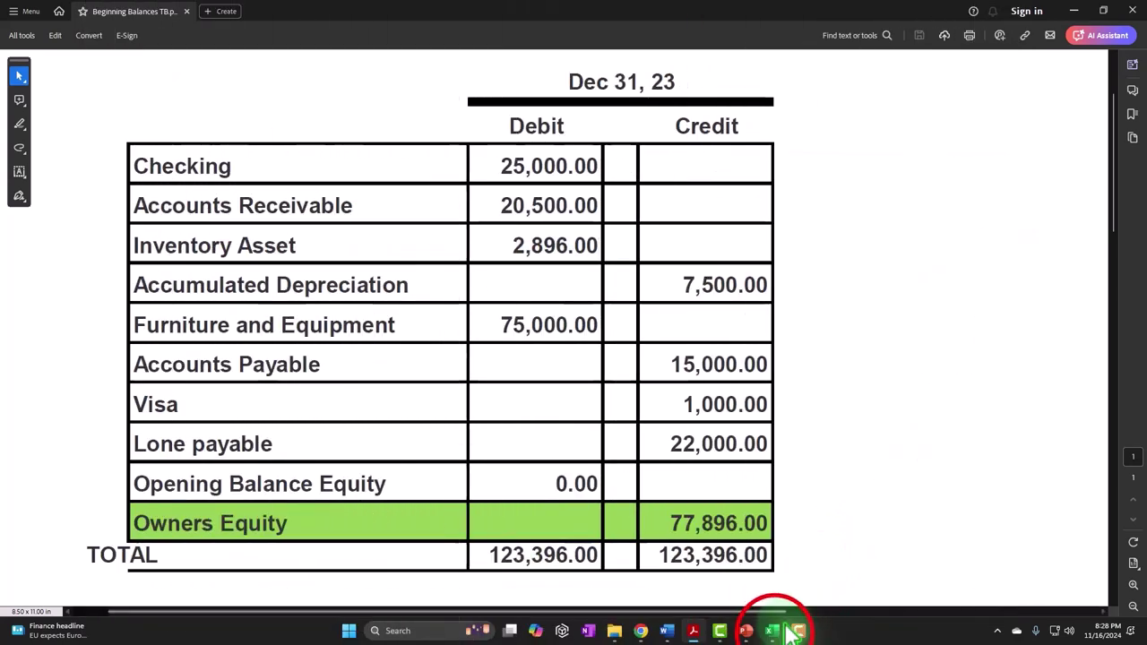
- Switch to the Inventory Items Stating Worksheet in Excel and review the items' purchase descriptions, costs and sales prices
mouse_move(775, 631)
left_click(890, 567)
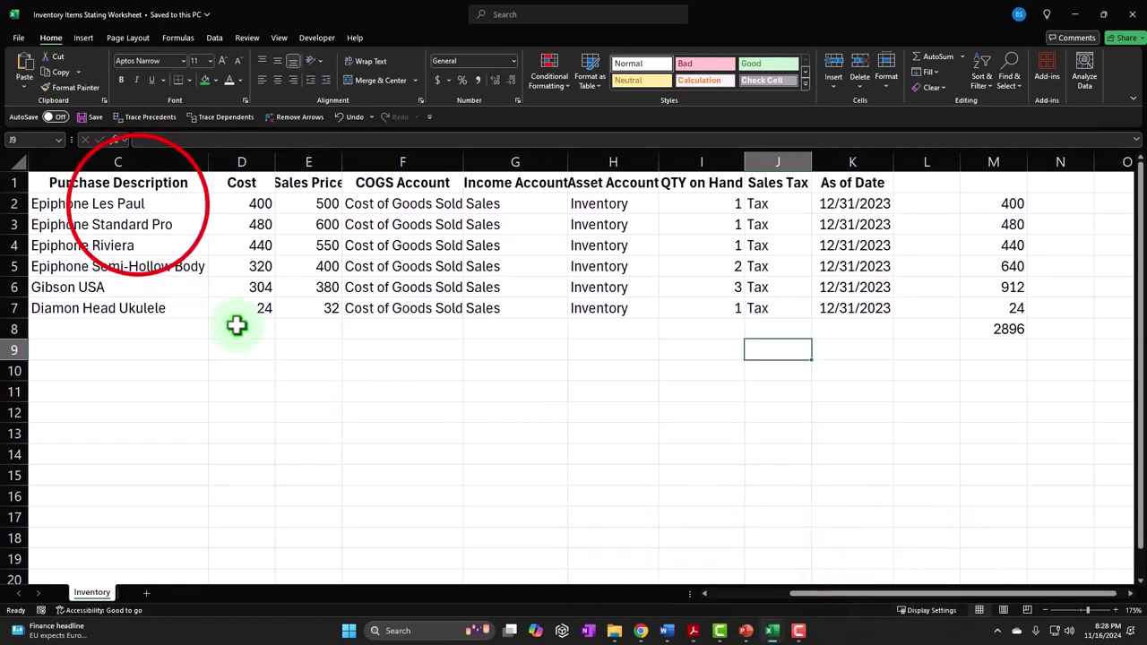
left_click(140, 206)
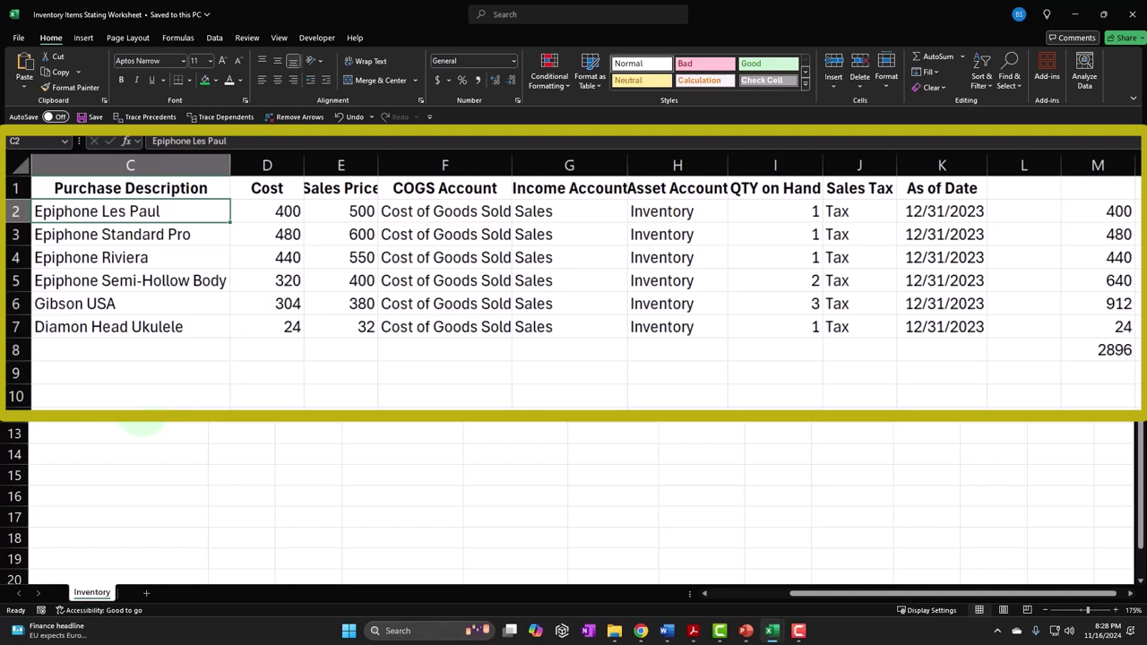
key("Down")
key("Down")
key("Down")
key("Down")
key("Right")
key("Up")
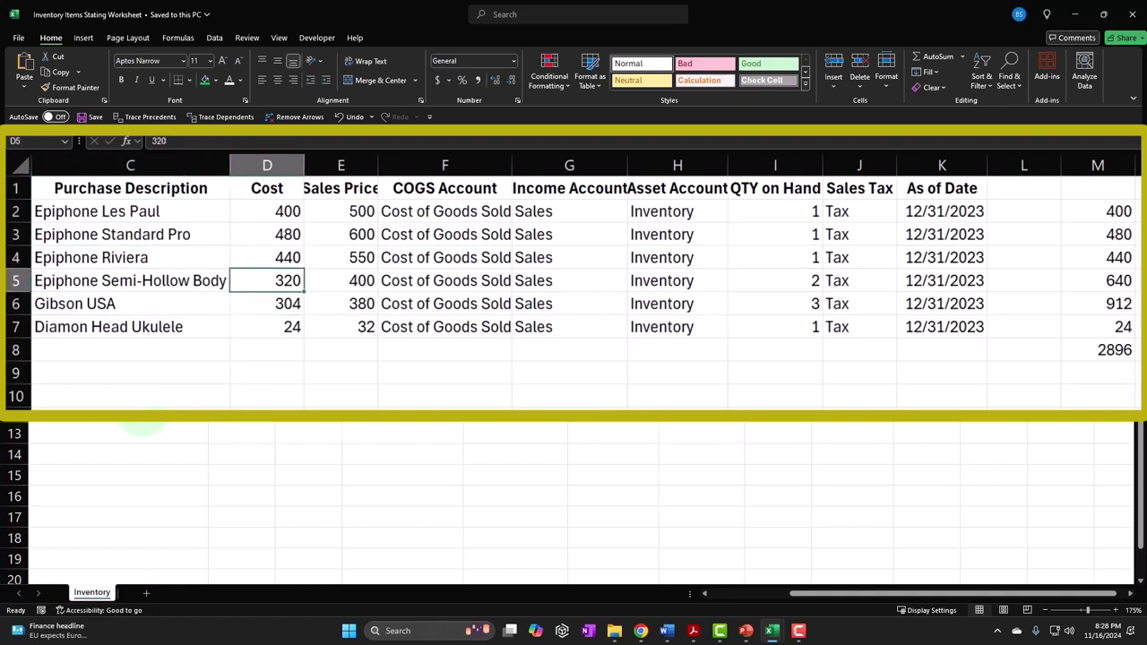
key("Up")
key("Up")
left_click(340, 234)
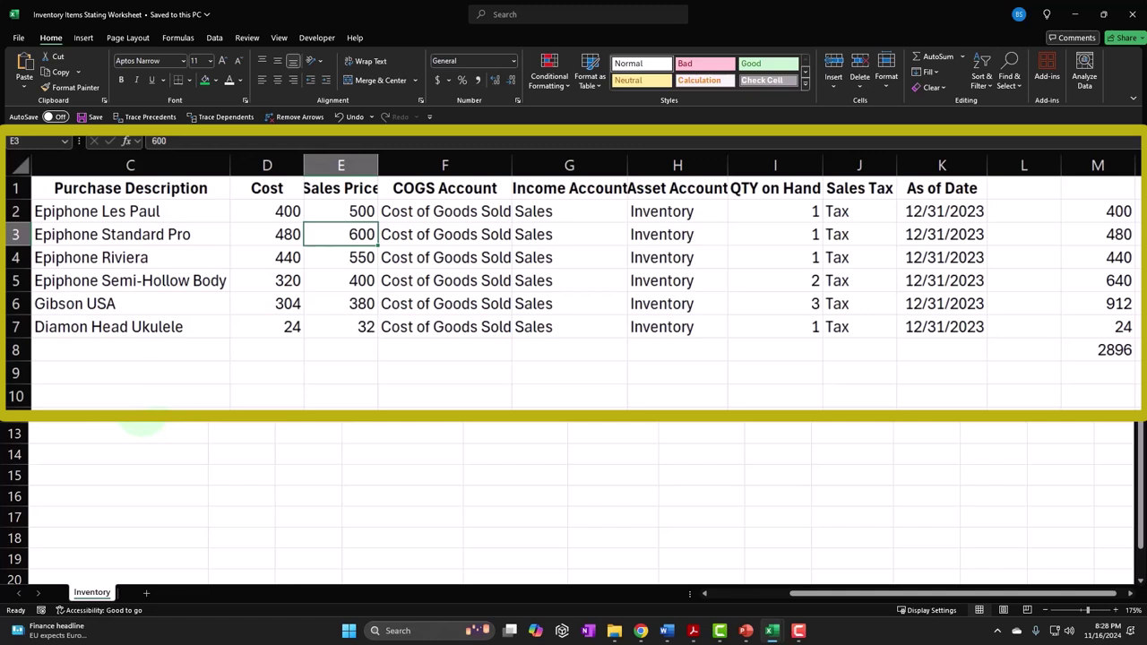
- Examine the QTY on Hand column and the inventory value total in column M
key("Right")
key("Right")
key("Right")
key("Right")
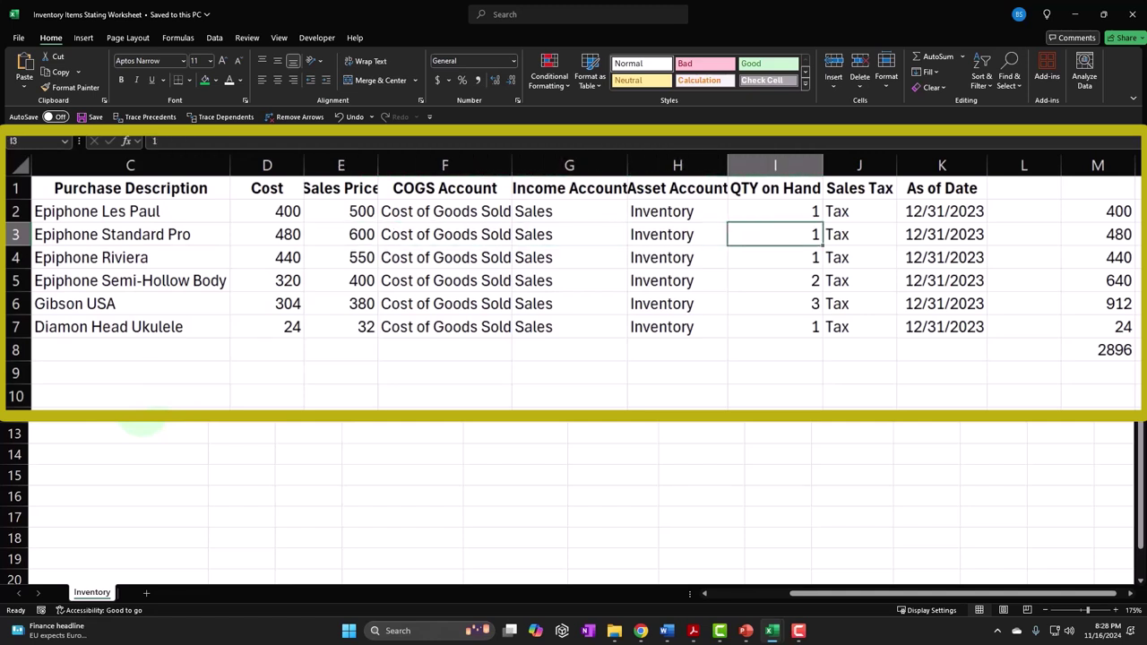
key("Up")
key("Up")
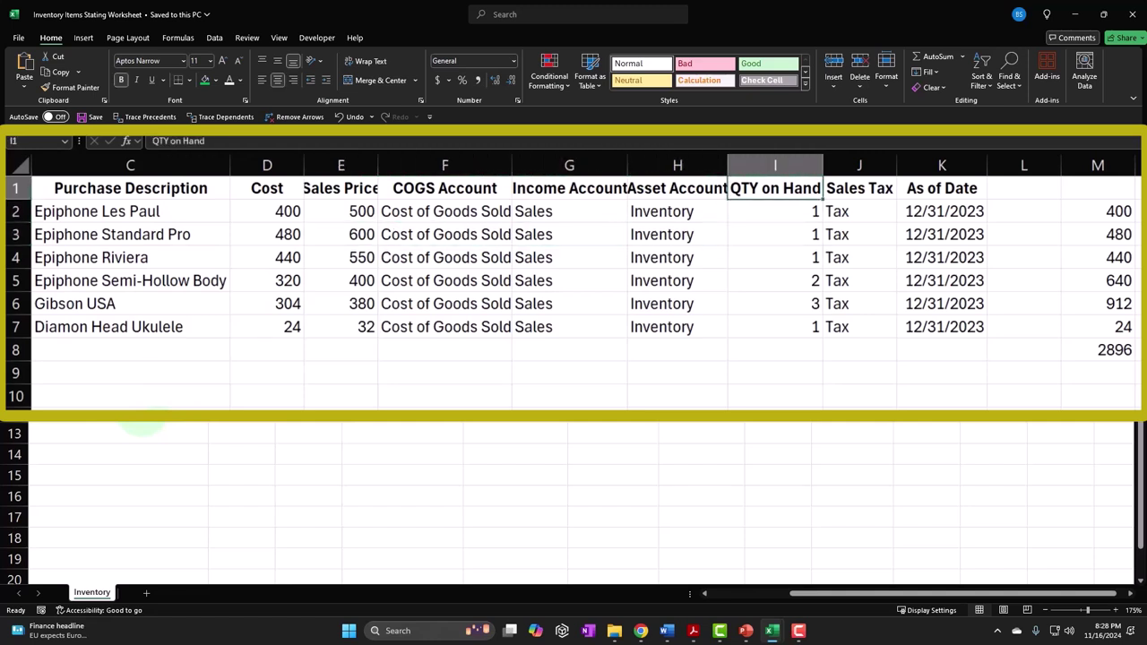
key("Right")
key("Right")
key("Right")
key("Right")
key("Down")
key("Down")
key("Down")
key("Down")
key("Down")
key("Down")
key("Down")
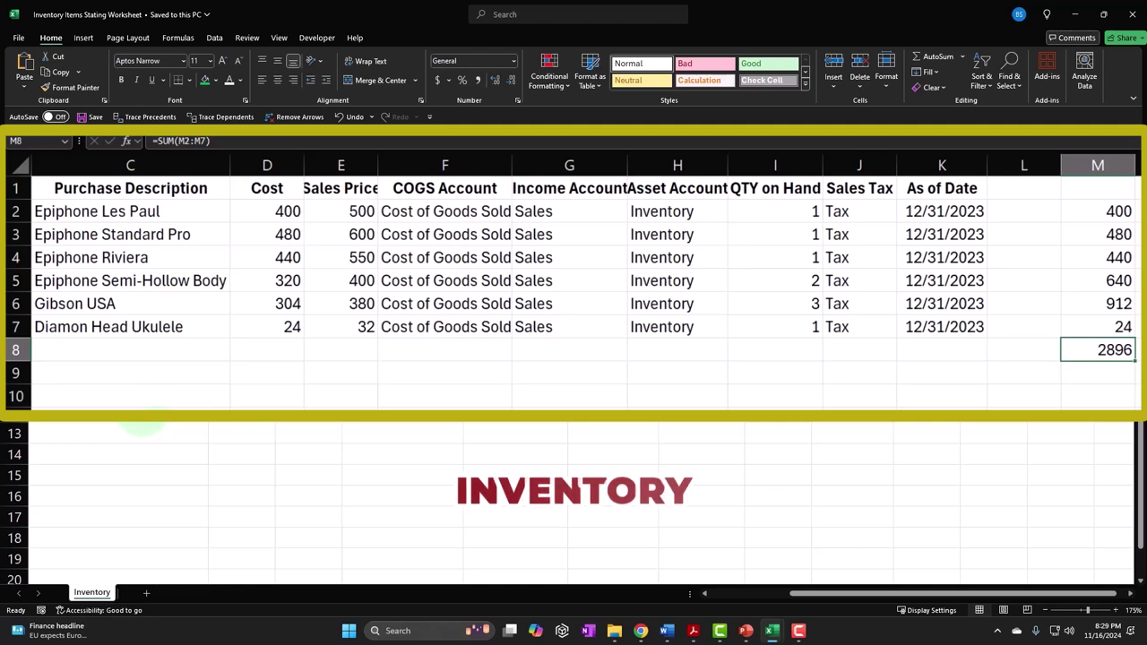
- Go over the purchase descriptions of the first three inventory items again
left_click(159, 216)
left_click(157, 237)
left_click(156, 261)
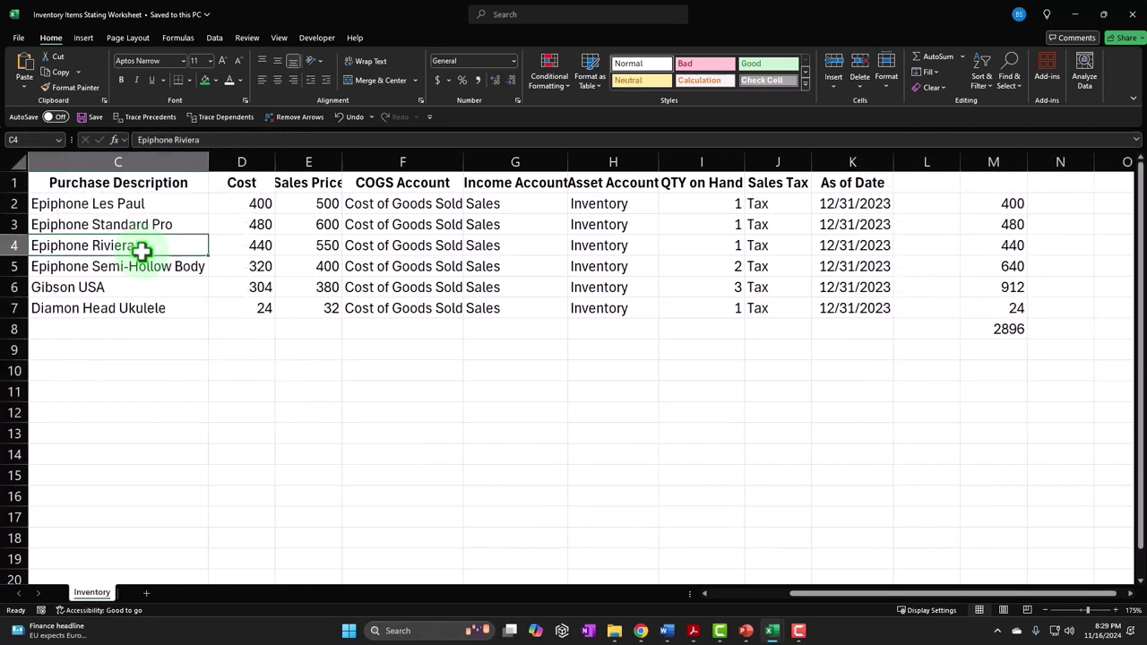
- Return to the 6300 Inventory & Inventory Subsidiary Ledger workbook and open its Blank sheet
left_click(1076, 14)
mouse_move(777, 633)
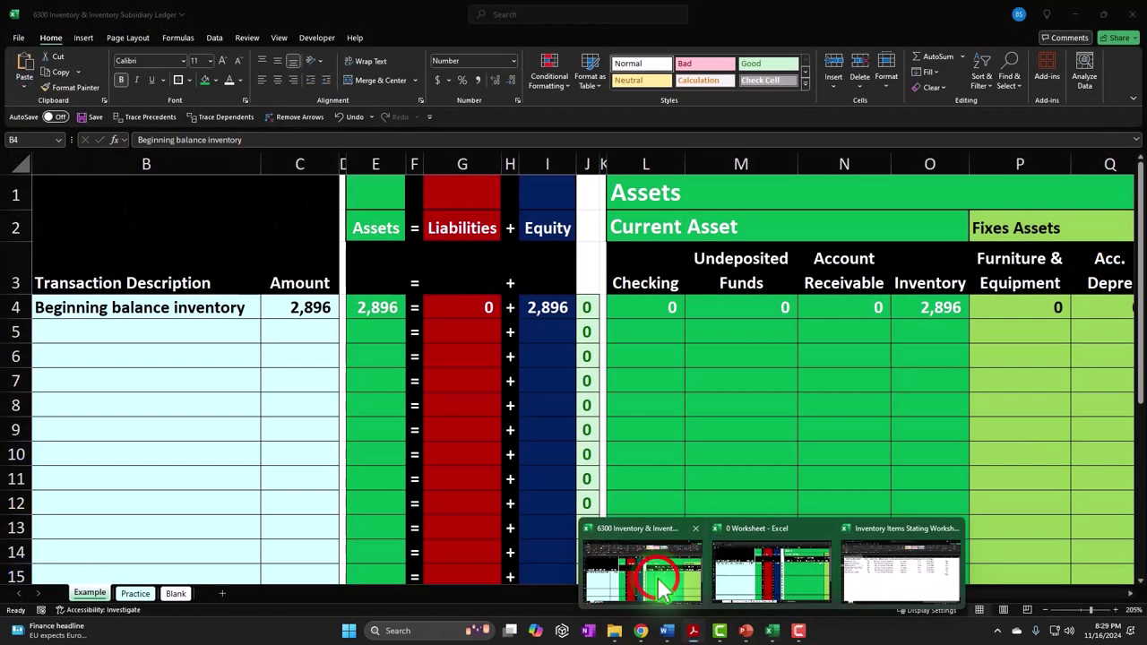
left_click(660, 579)
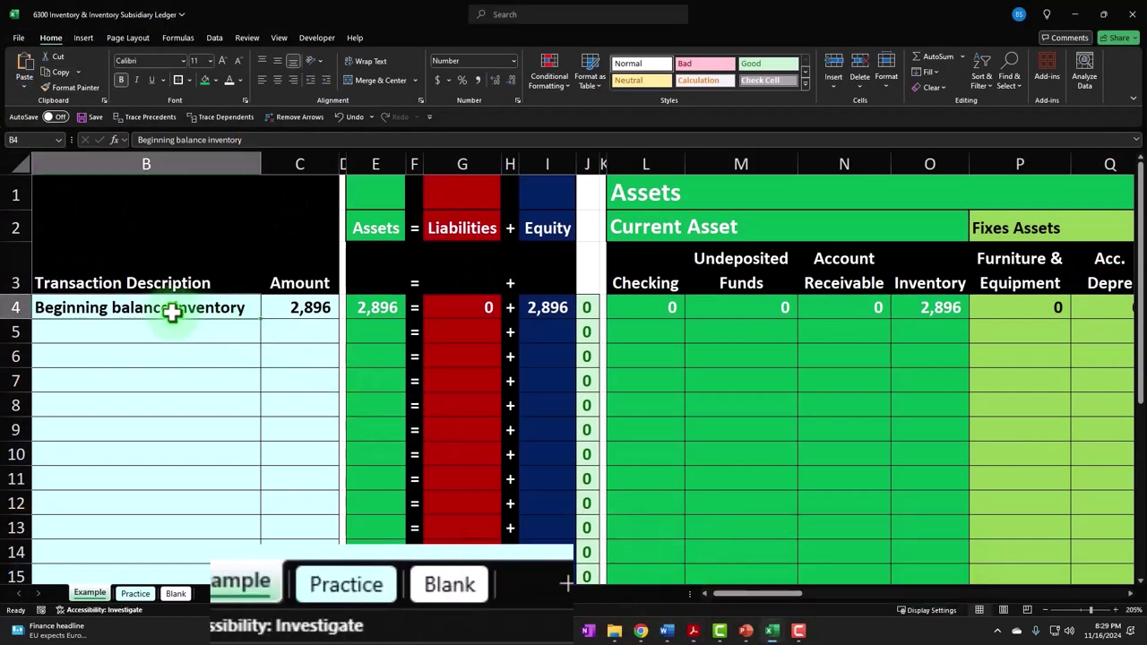
left_click(175, 594)
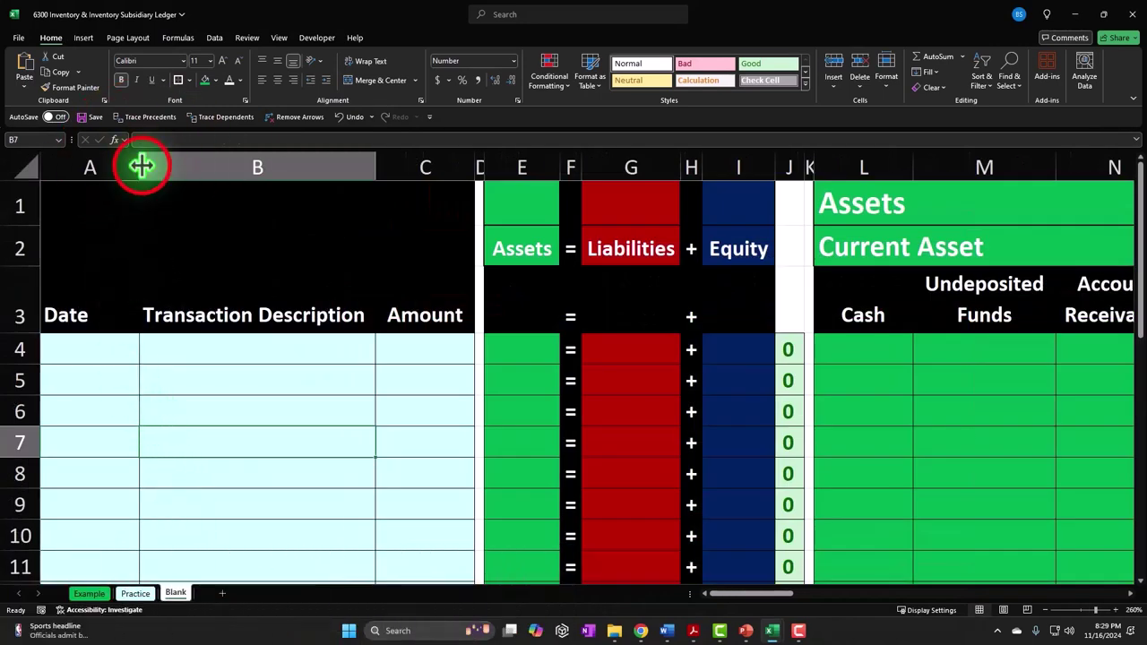
- Narrow the Date column and enter 1/1 as the date in row 4
left_click_drag(141, 165, 107, 175)
left_click(75, 356)
type("1/1")
key("Tab")
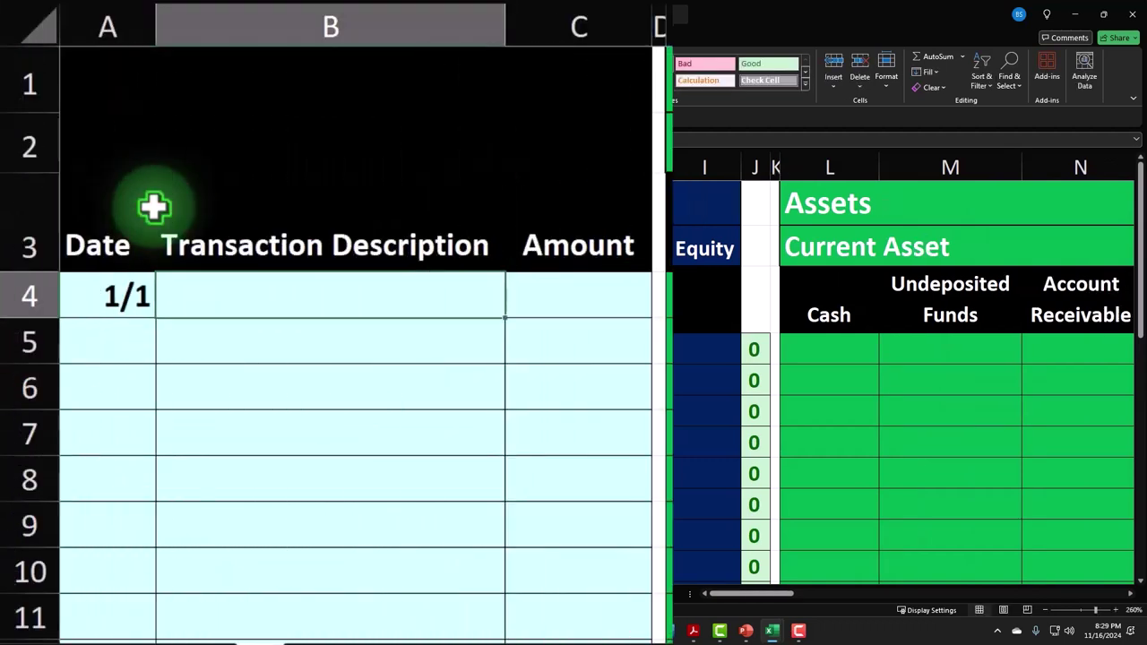
- Enter "Beginning balance inventory" as the row 4 transaction description and widen column B to fit it
type("Beginni")
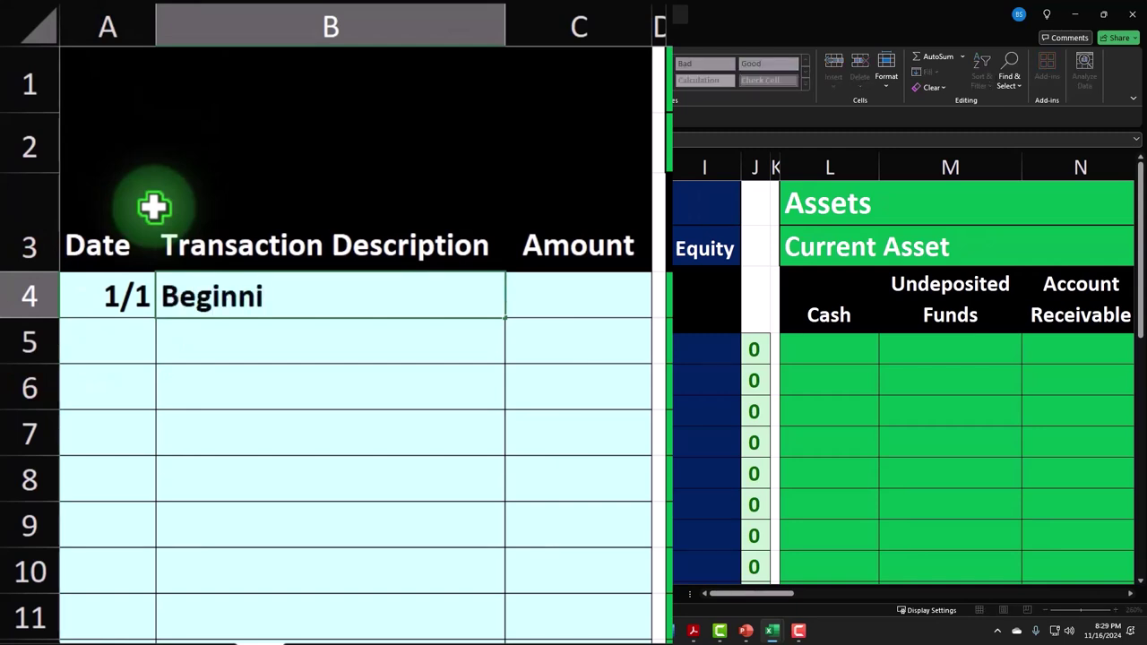
type("ng balance i")
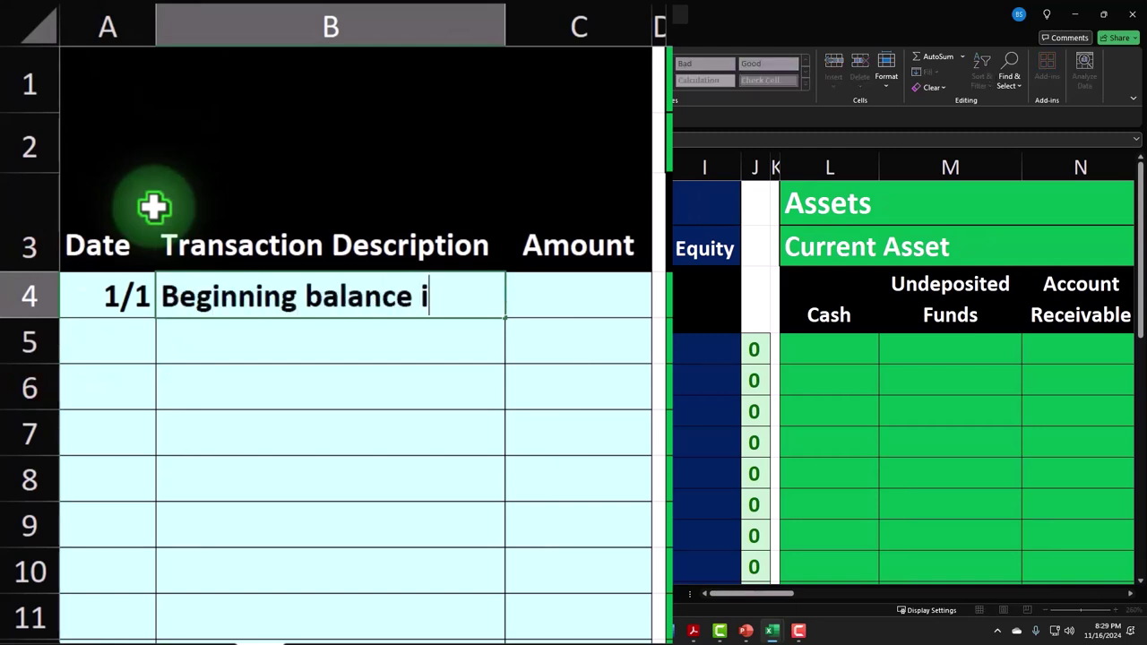
type("nventory")
key("Return")
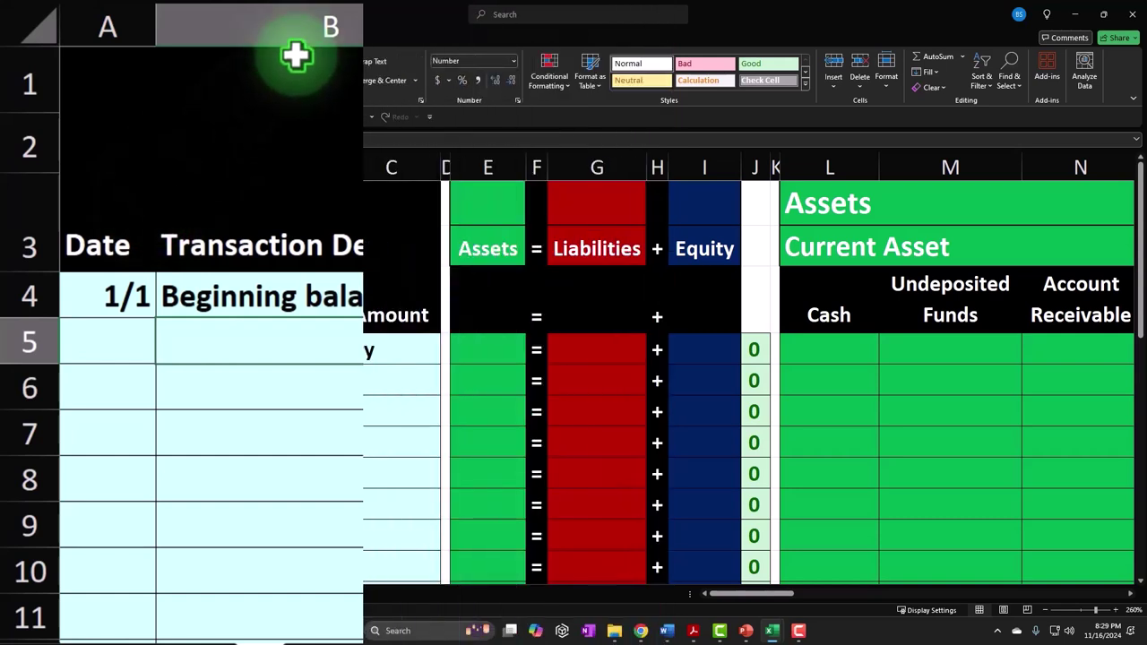
left_click_drag(342, 168, 383, 168)
- Enter 2896 as the amount of the beginning balance transaction in cell C4
left_click(442, 349)
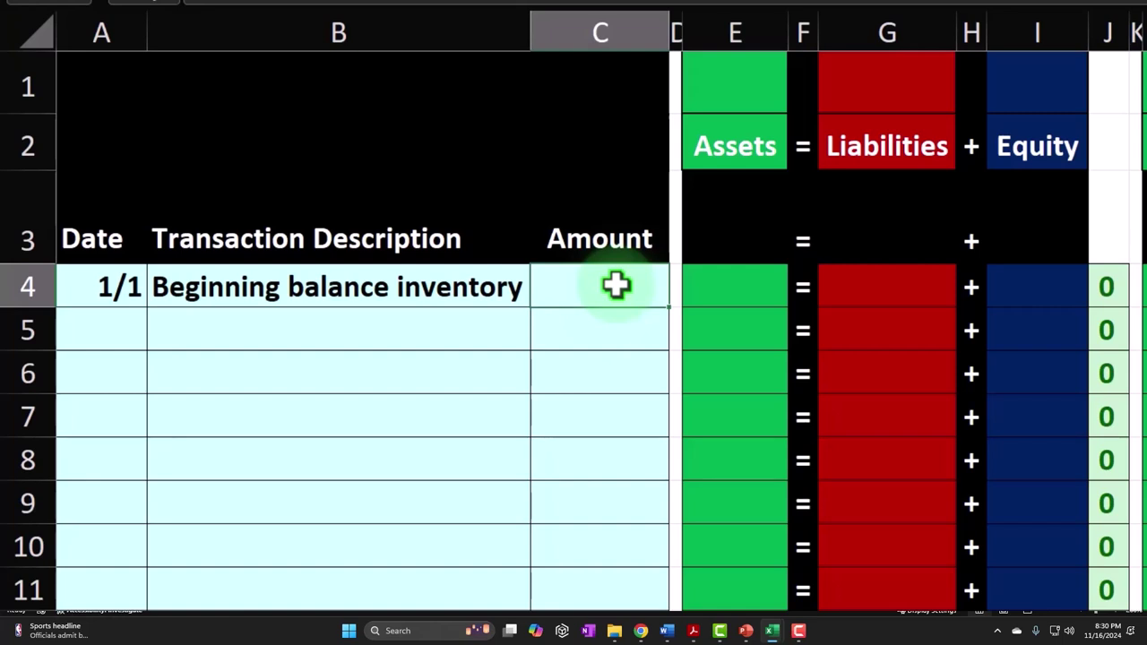
type("2896")
key("Return")
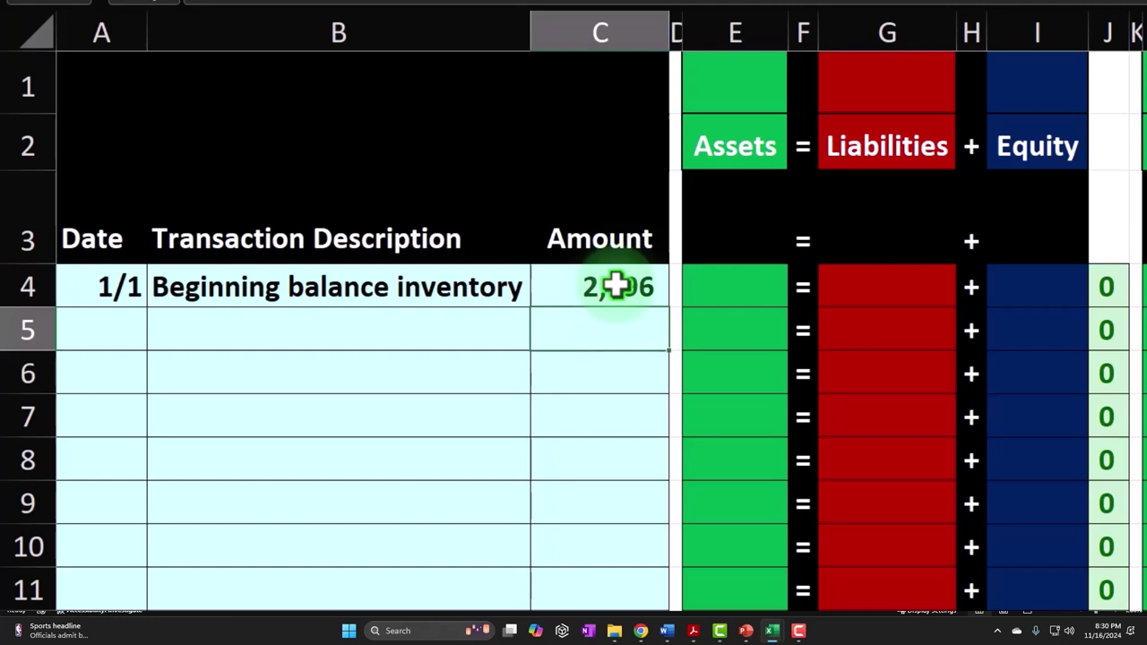
- Enter a formula in the Inventory column's cell O4 that references the transaction amount in C4
key("Right")
key("Right")
key("Right")
key("Right")
key("Right")
key("Right")
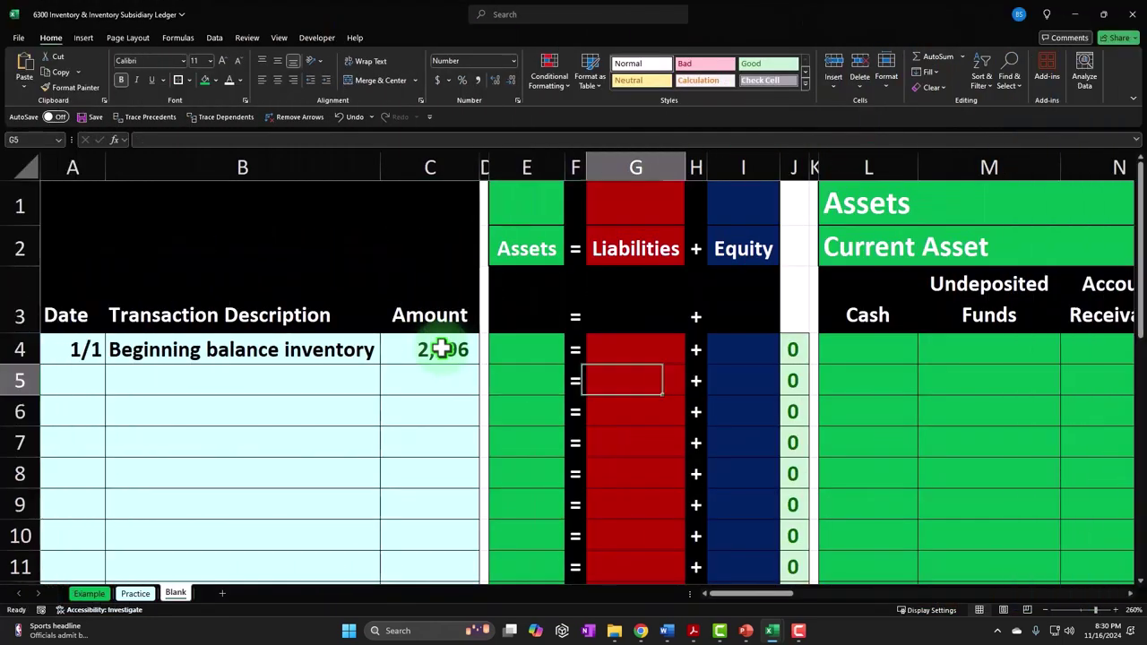
key("Right")
key("Right")
key("Right")
key("Right")
key("Right")
key("Right")
key("Right")
key("Right")
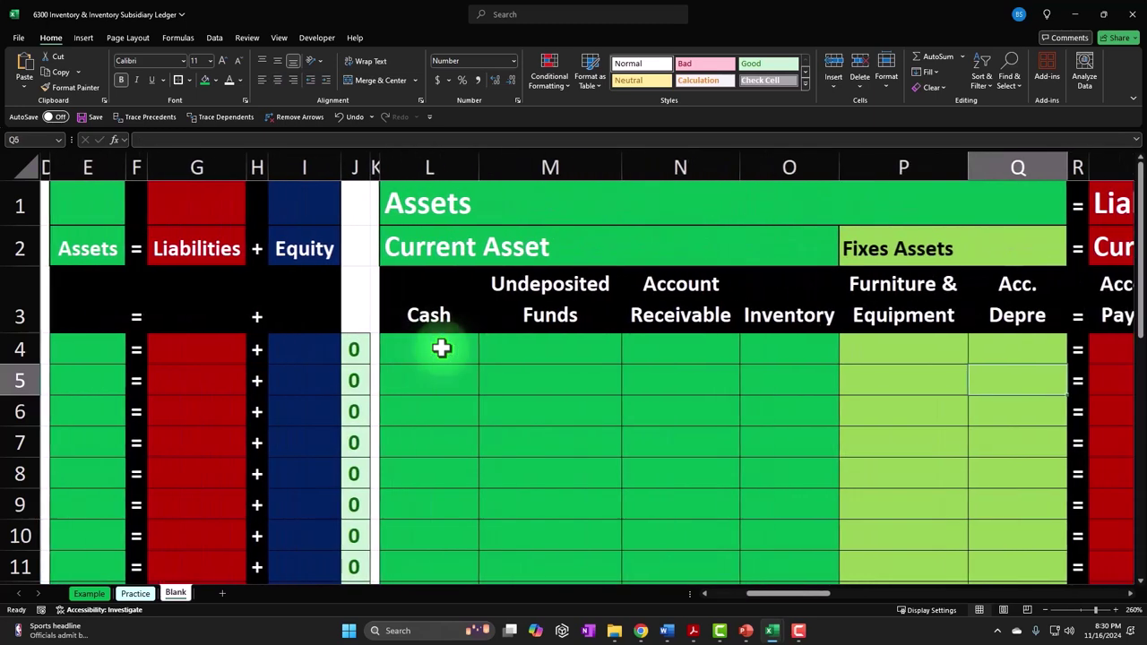
key("Up")
key("Left")
key("Left")
key("Left")
key("Right")
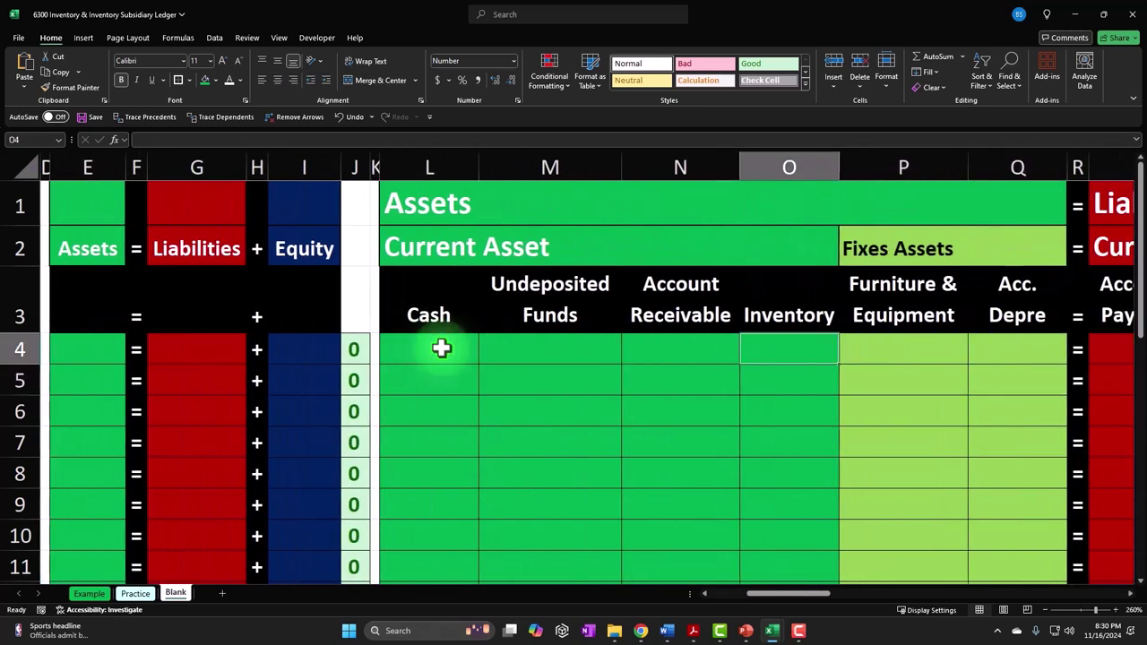
type("=")
key("Left")
key("Left")
key("Left")
key("Left")
key("Left")
key("Left")
key("Left")
key("Left")
key("Left")
key("Left")
key("Left")
key("Left")
key("Left")
left_click(442, 350)
key("Return")
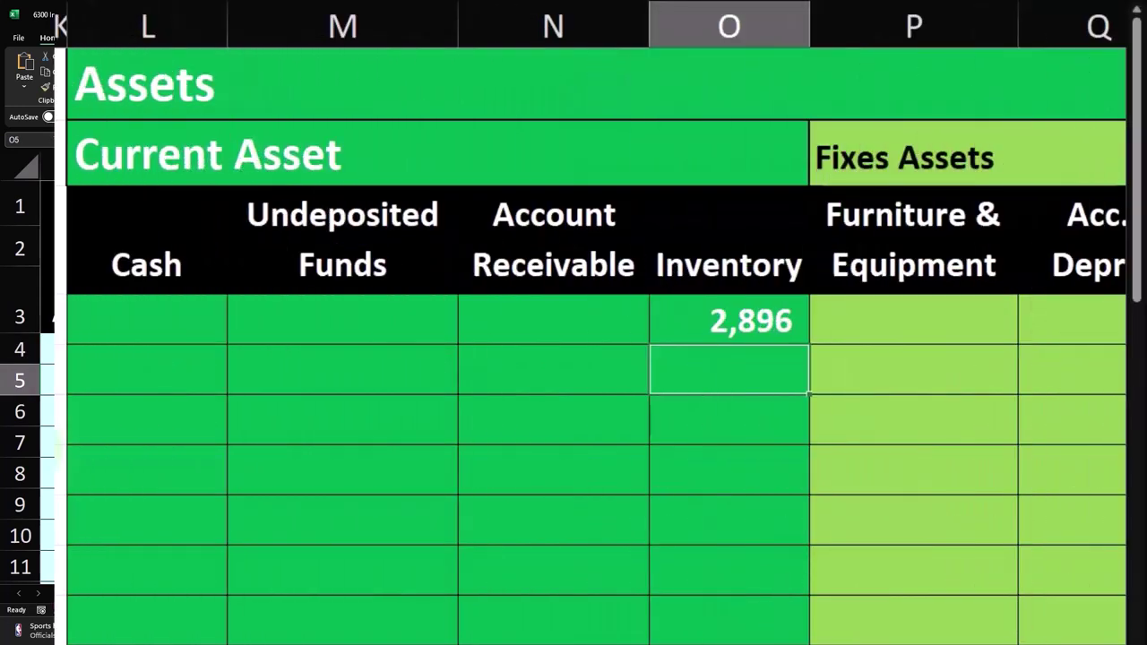
- Switch to the trial balance PDF and examine the Inventory Asset, Opening Balance Equity and Owners Equity balances
left_click(745, 631)
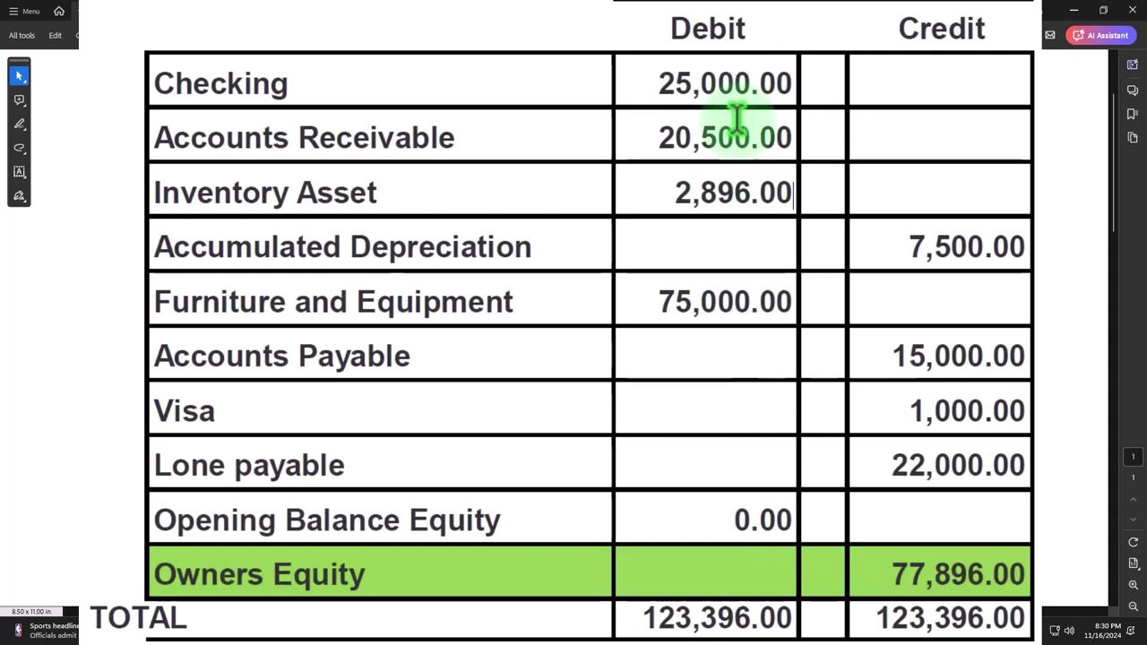
left_click_drag(673, 185, 786, 186)
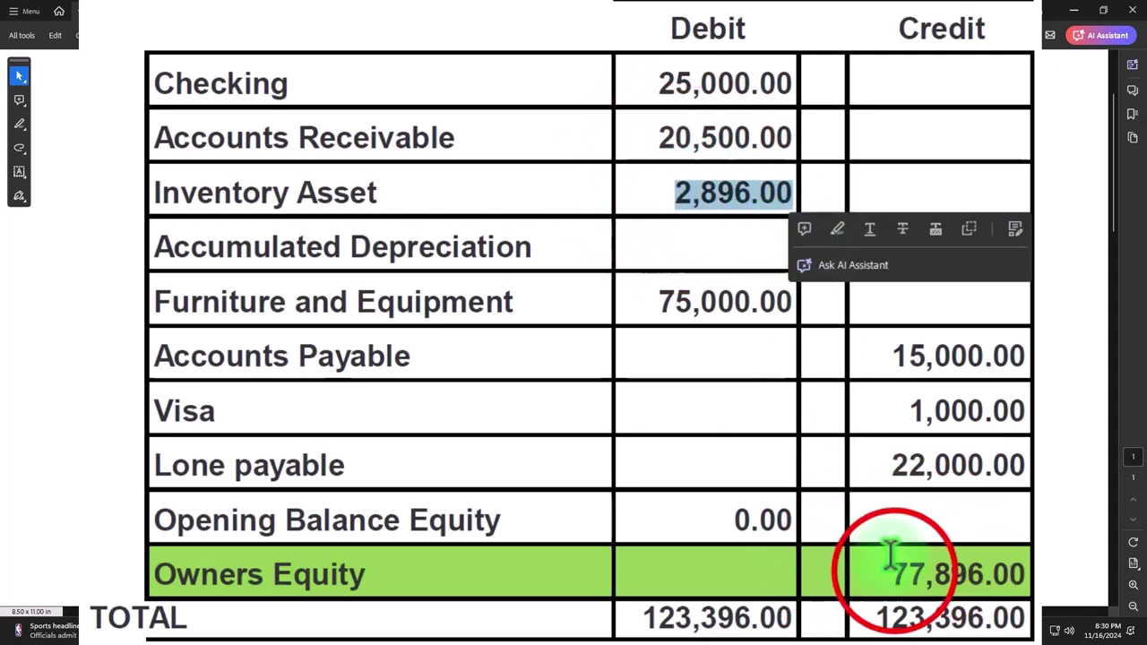
left_click_drag(894, 572, 1029, 570)
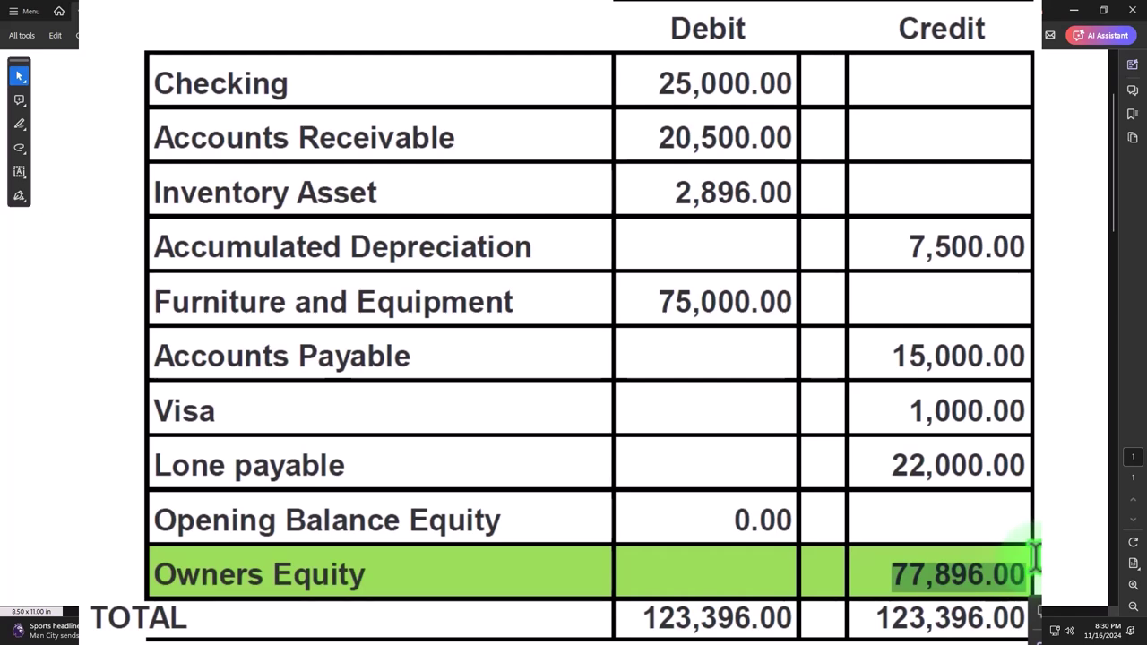
left_click_drag(734, 517, 791, 506)
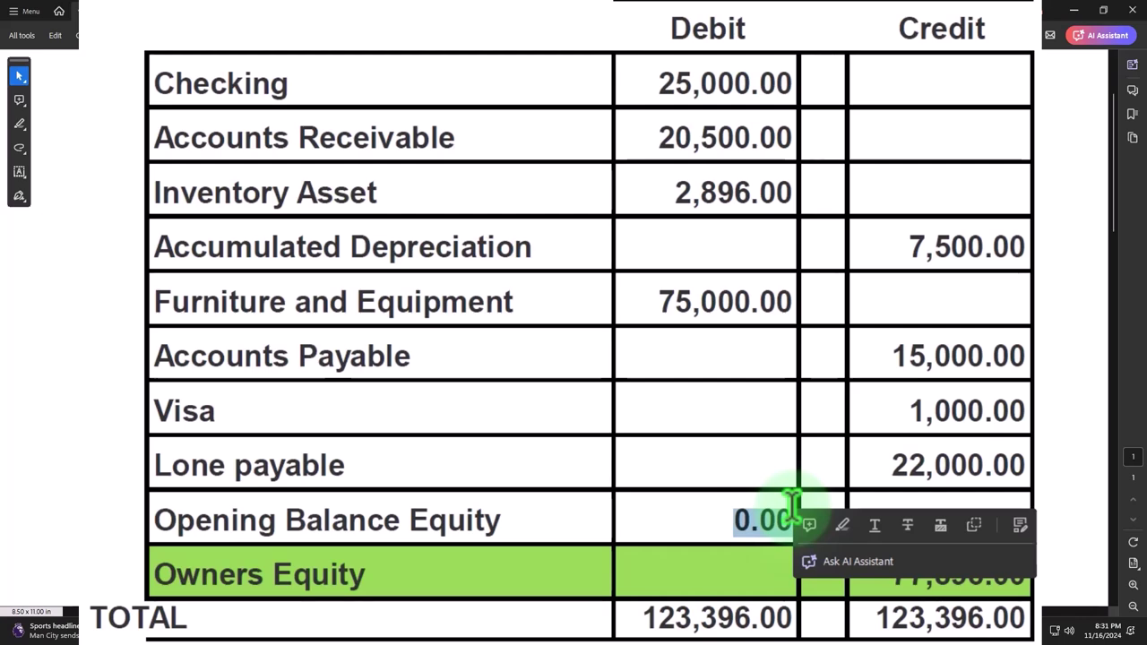
left_click(882, 569)
left_click_drag(921, 571, 1019, 568)
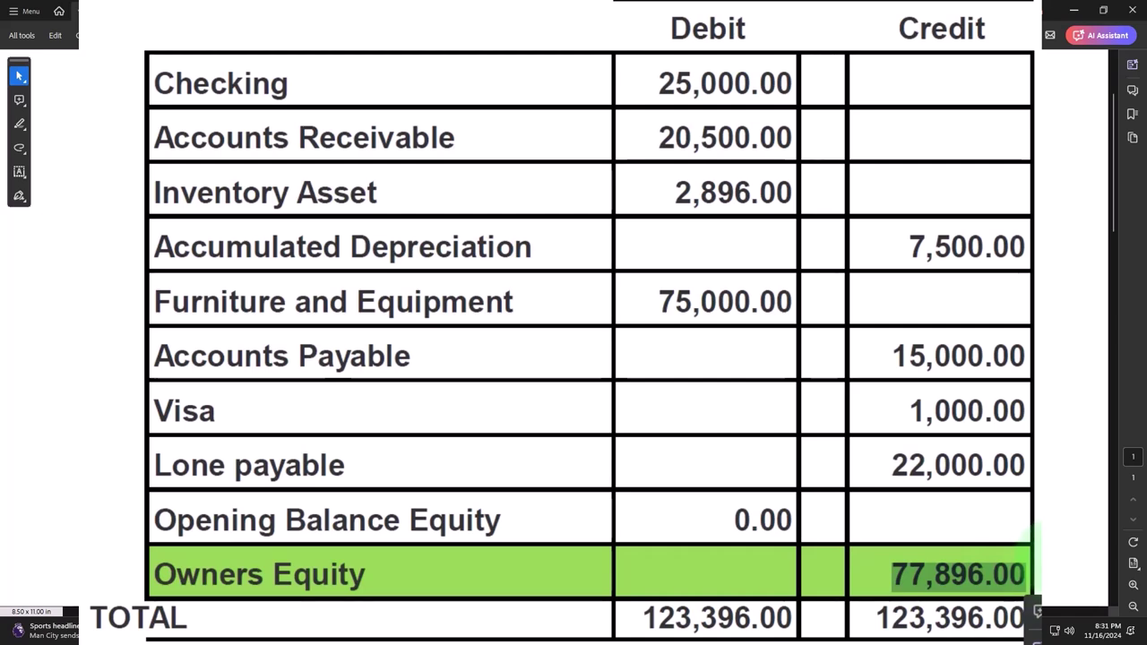
- Return to the ledger workbook and enter a formula in the Owner Equity column's cell X4 that references the transaction amount in C4
left_click(791, 498)
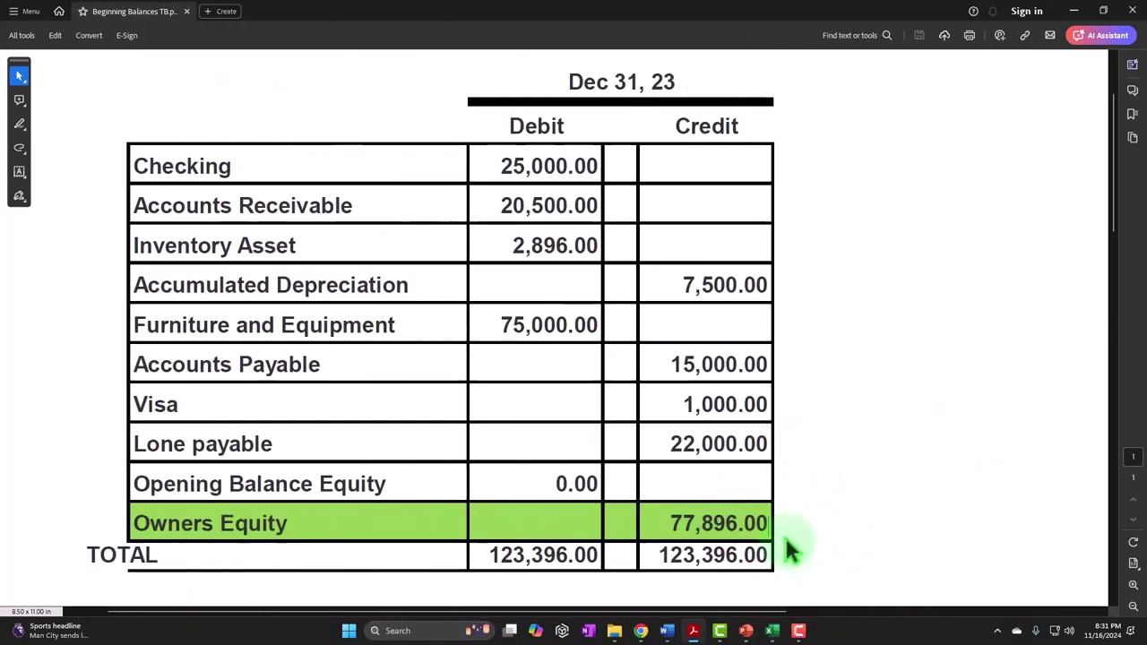
left_click(1074, 11)
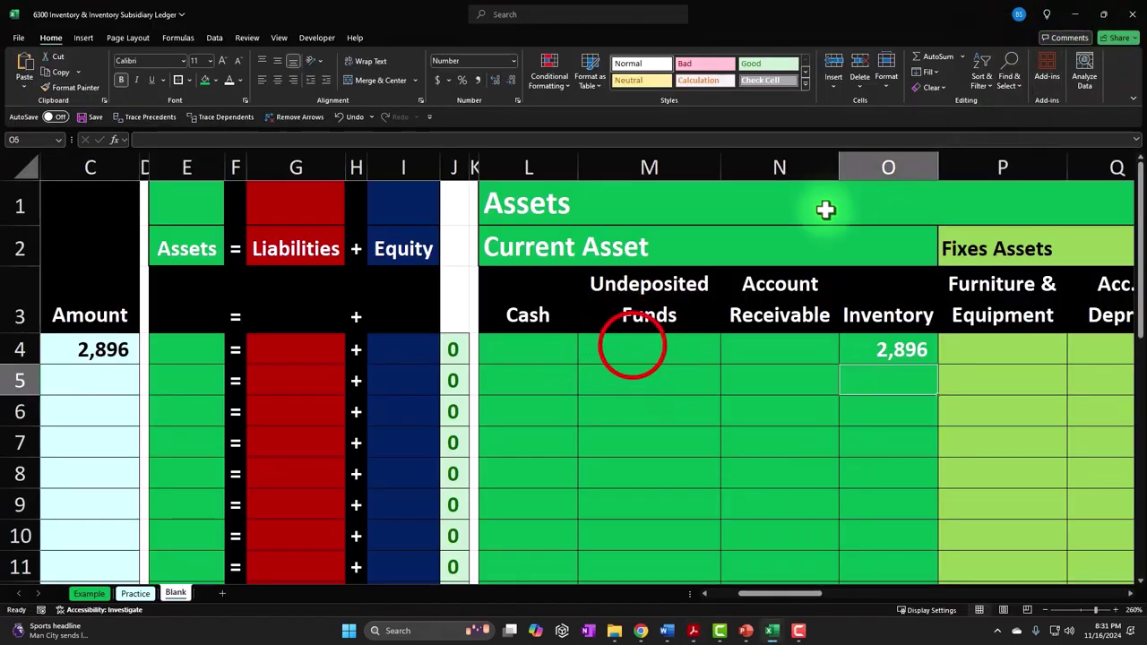
left_click(632, 348)
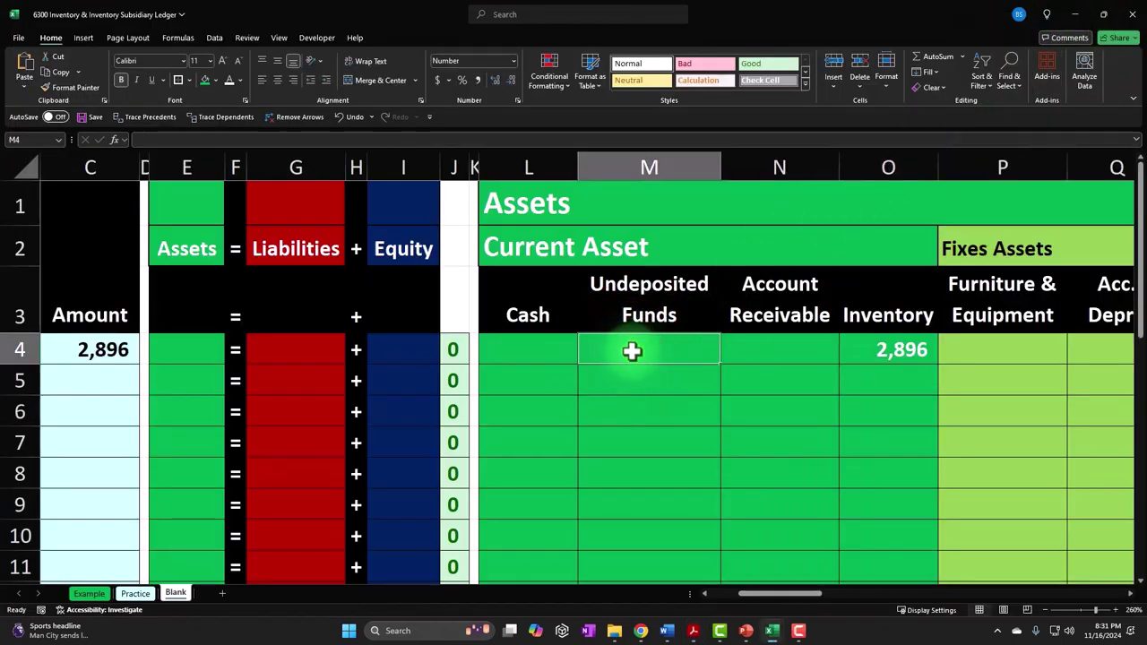
key("Right")
key("Right")
key("Right")
key("Right")
key("Right")
key("Right")
key("Right")
key("Right")
key("Right")
key("Right")
key("Right")
key("Right")
key("Right")
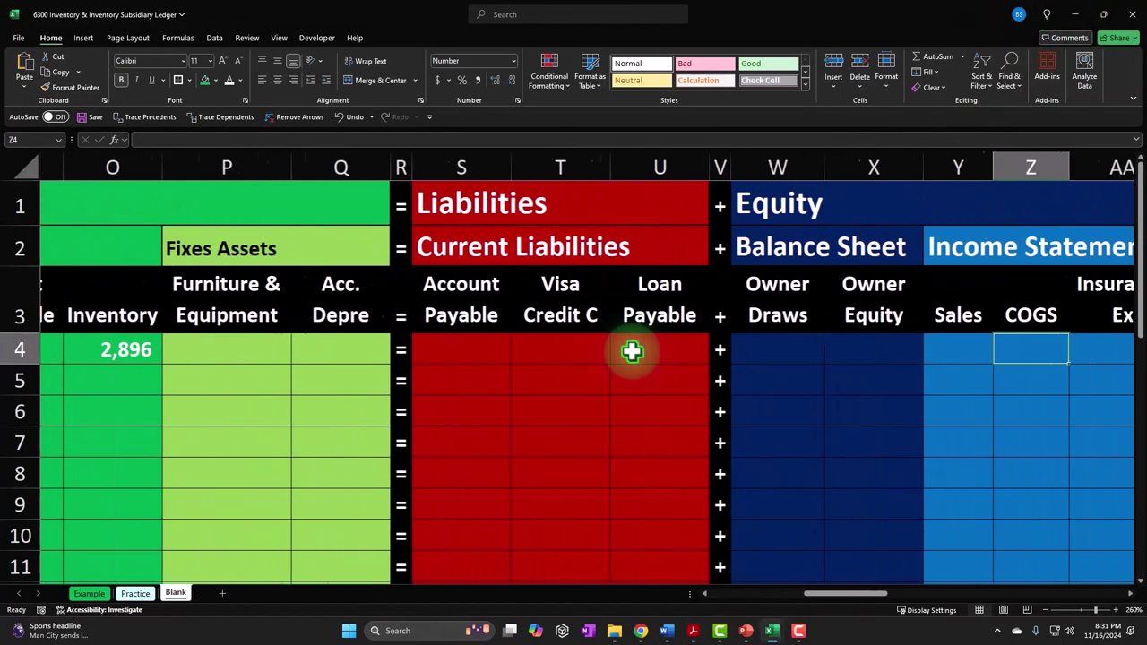
key("Left")
key("Left")
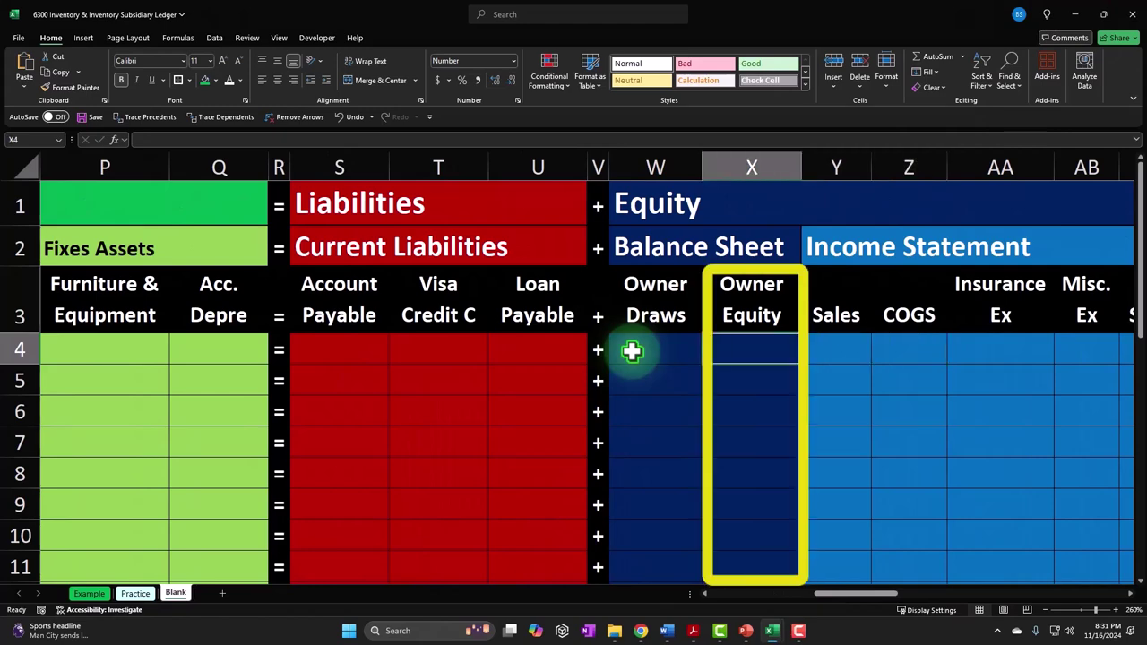
type("=")
key("Left")
key("Left")
key("Left")
key("Left")
key("Left")
key("Left")
key("Left")
key("Left")
key("Left")
key("Left")
key("Left")
key("Left")
key("Left")
key("Left")
key("Left")
key("Left")
key("Left")
key("Left")
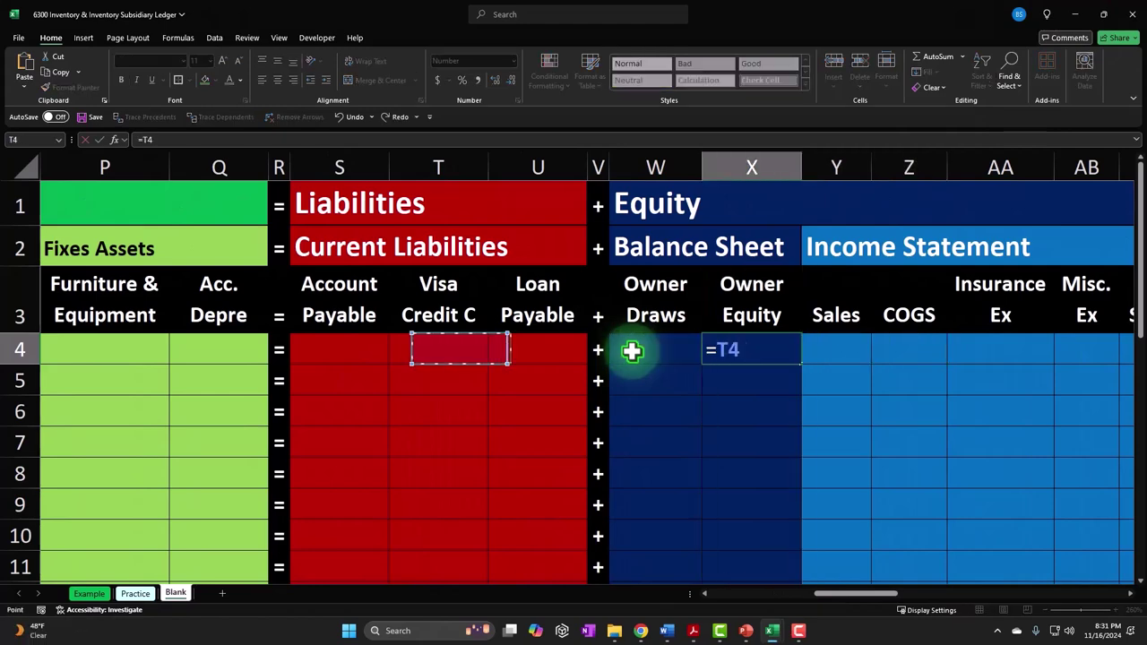
key("Left")
key("Left")
key("Left")
key("Return")
- Review the beginning balance transaction across row 4, back to its date, description and amount
key("Up")
key("Left")
key("Left")
key("Left")
key("Left")
key("Left")
key("Left")
key("Left")
key("Left")
key("Left")
key("Left")
key("Left")
key("Left")
key("Left")
key("Left")
key("Left")
key("Left")
key("Left")
key("Left")
key("Left")
key("Left")
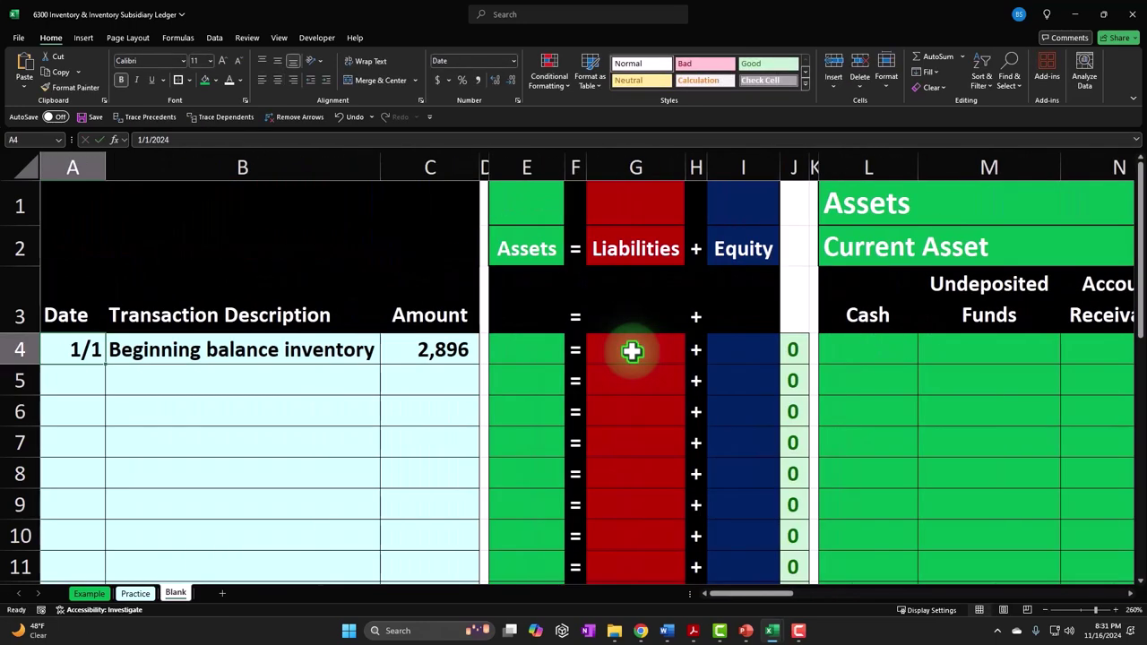
key("Right")
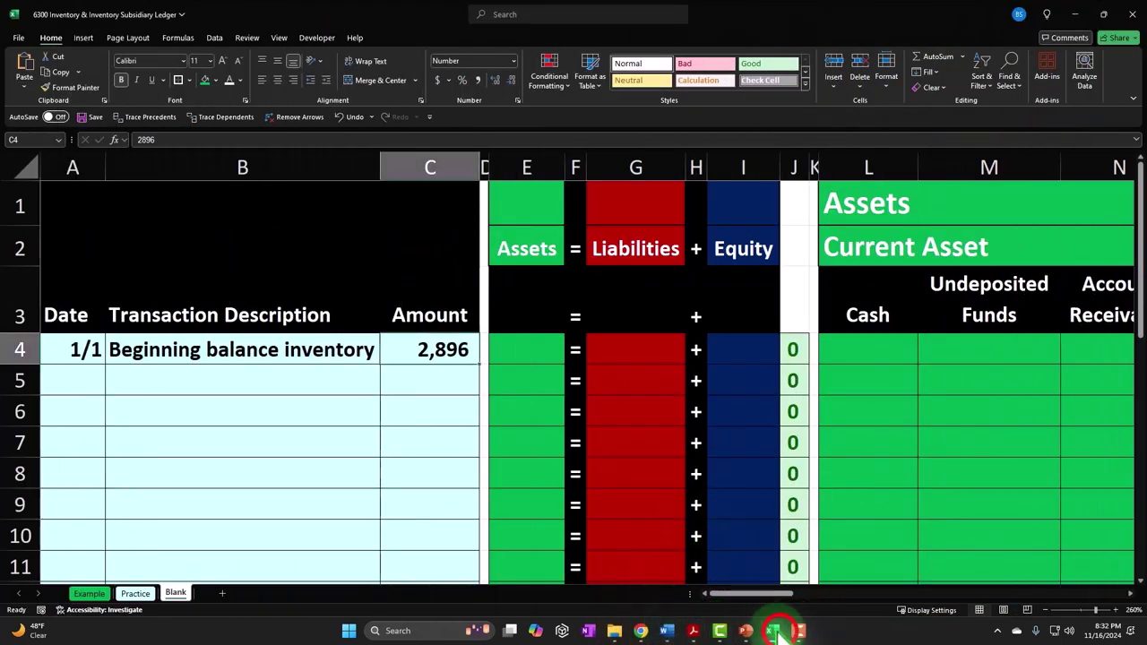
- Switch to the inventory items worksheet and examine each item's cost, quantity on hand and extended cost in column M
mouse_move(771, 631)
left_click(910, 576)
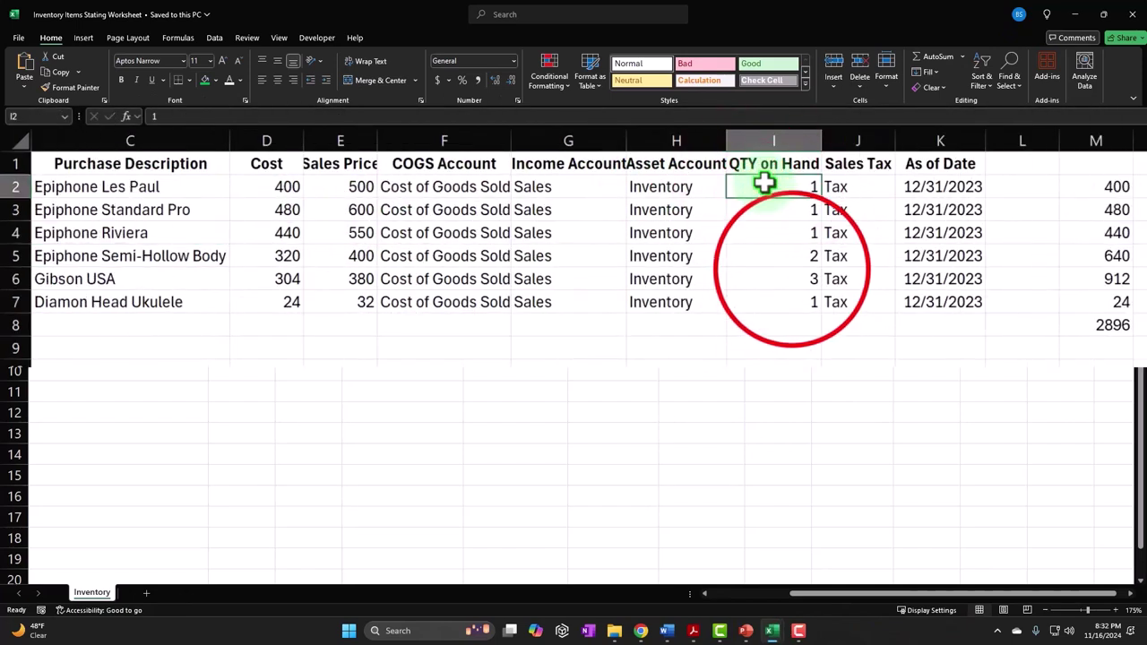
left_click(792, 269)
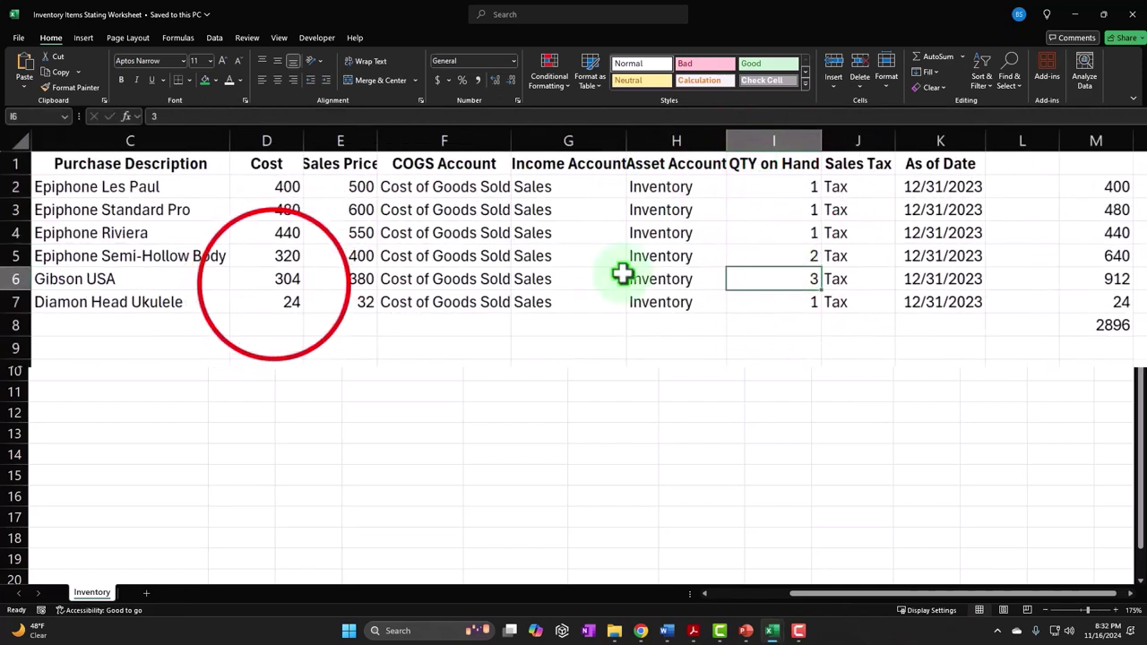
left_click(273, 282)
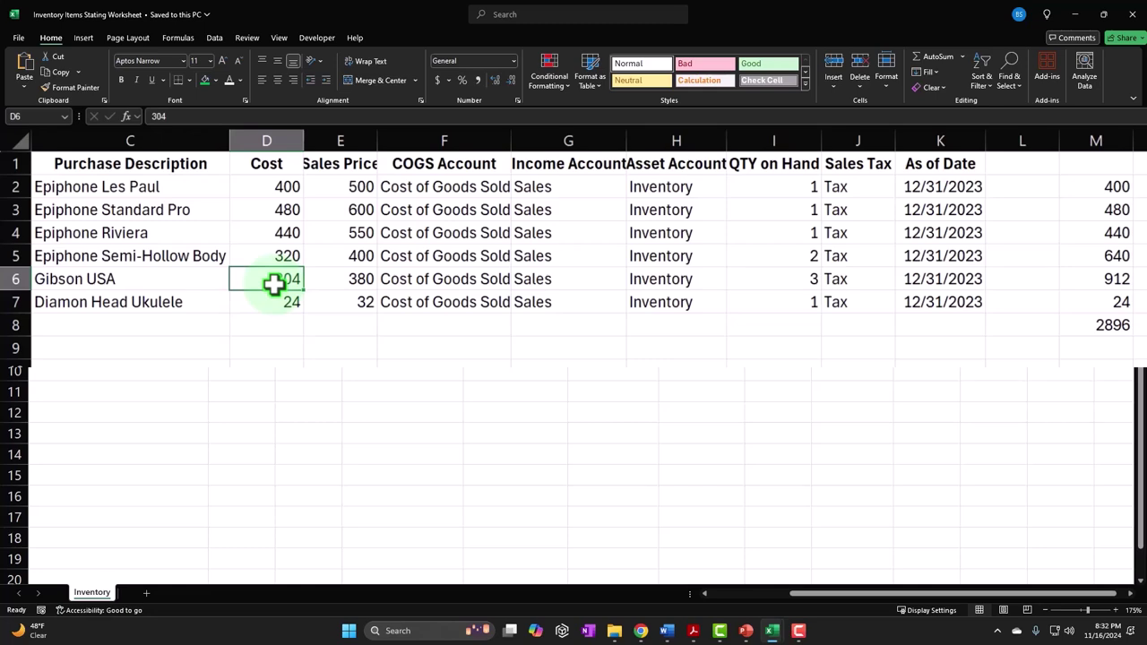
left_click(777, 210)
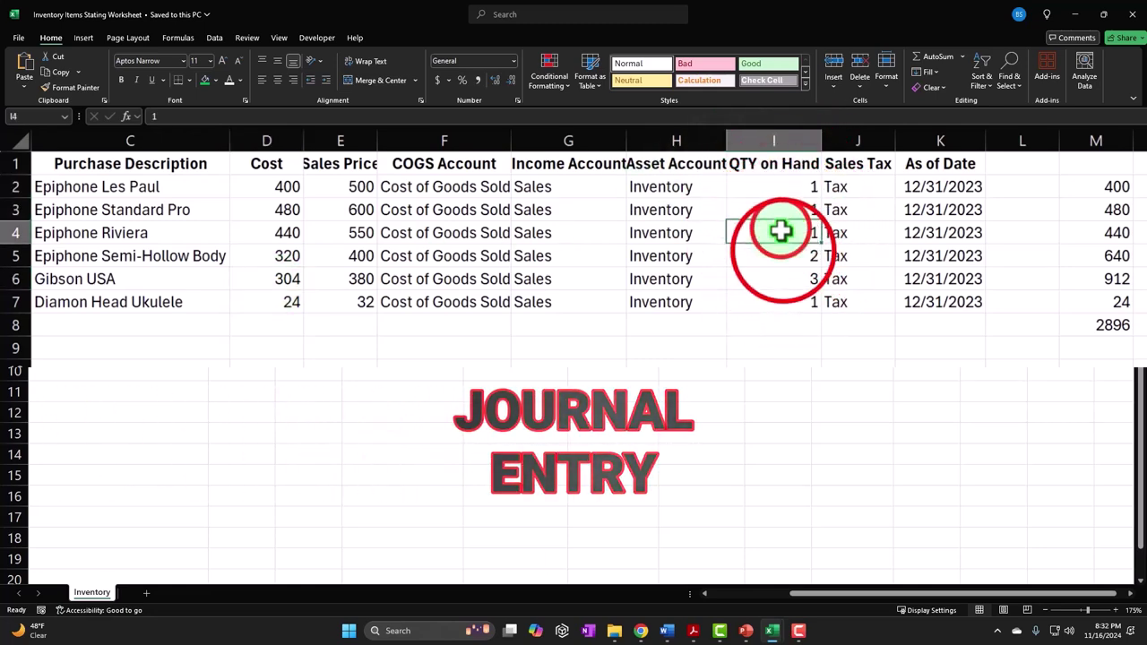
left_click(784, 253)
left_click(792, 279)
left_click(791, 301)
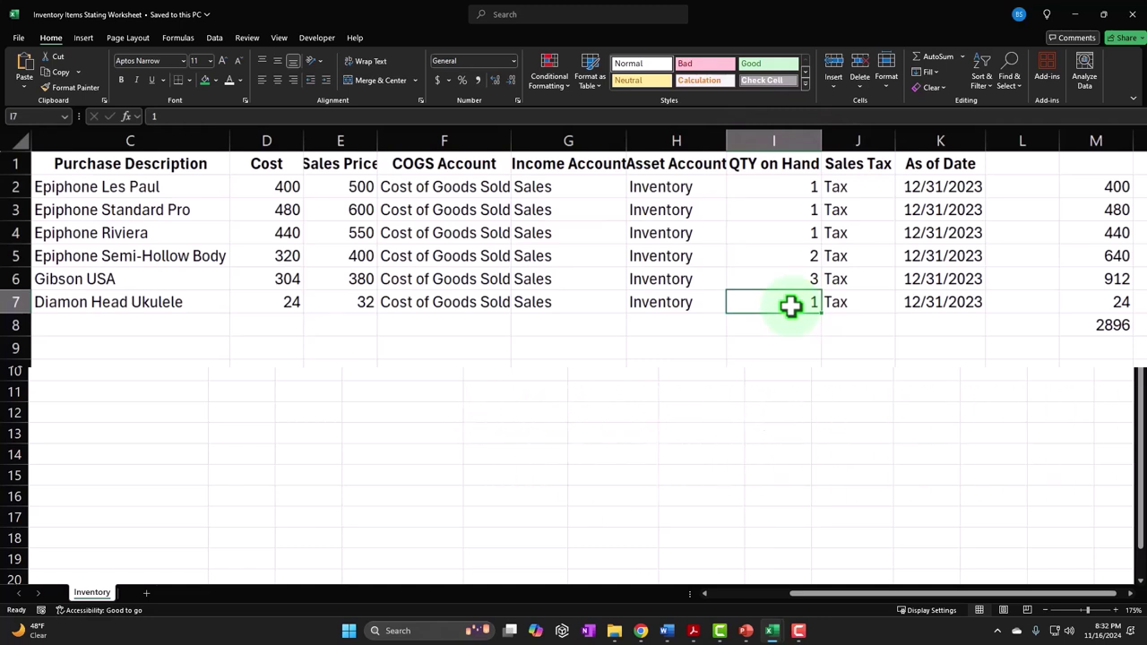
left_click_drag(1070, 187, 1085, 296)
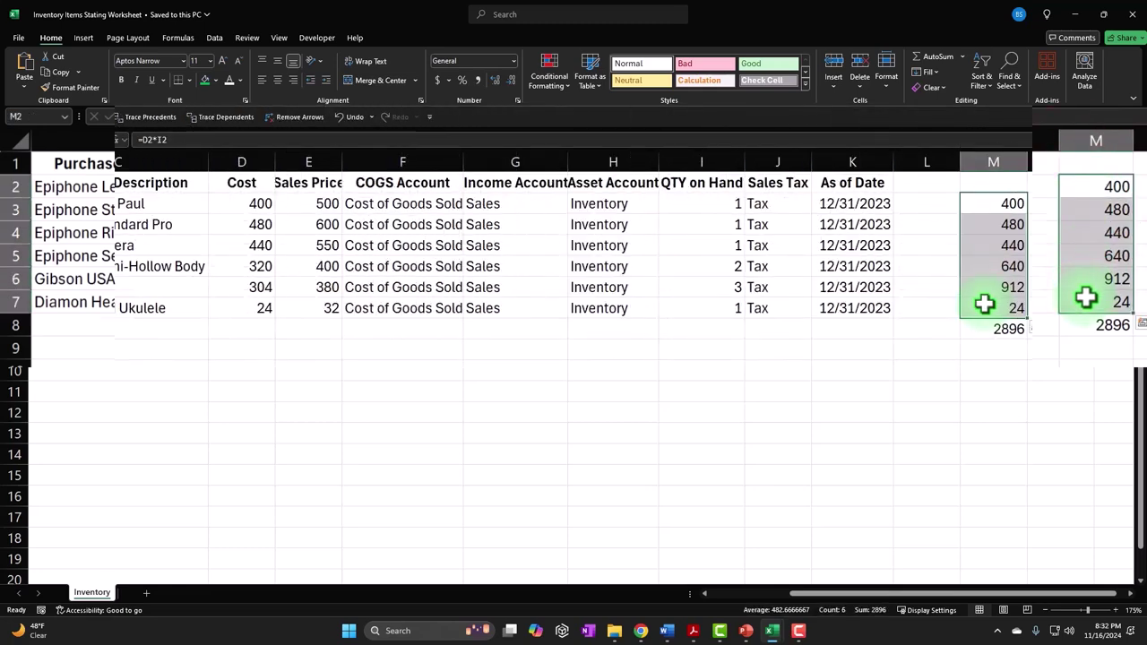
- Return to the ledger workbook and enter 0 in row 4 of the Cash, Undeposited Funds and Account Receivable columns
left_click(1072, 14)
left_click(532, 355)
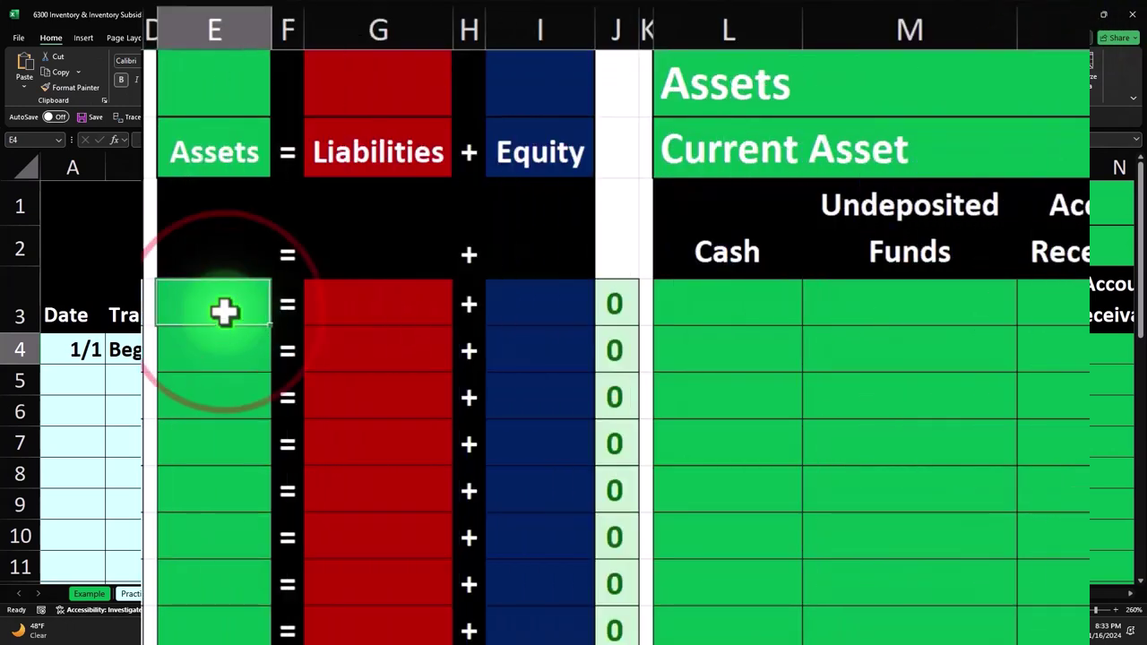
key("Right")
key("Right")
key("Right")
key("Right")
key("Right")
key("Right")
key("Right")
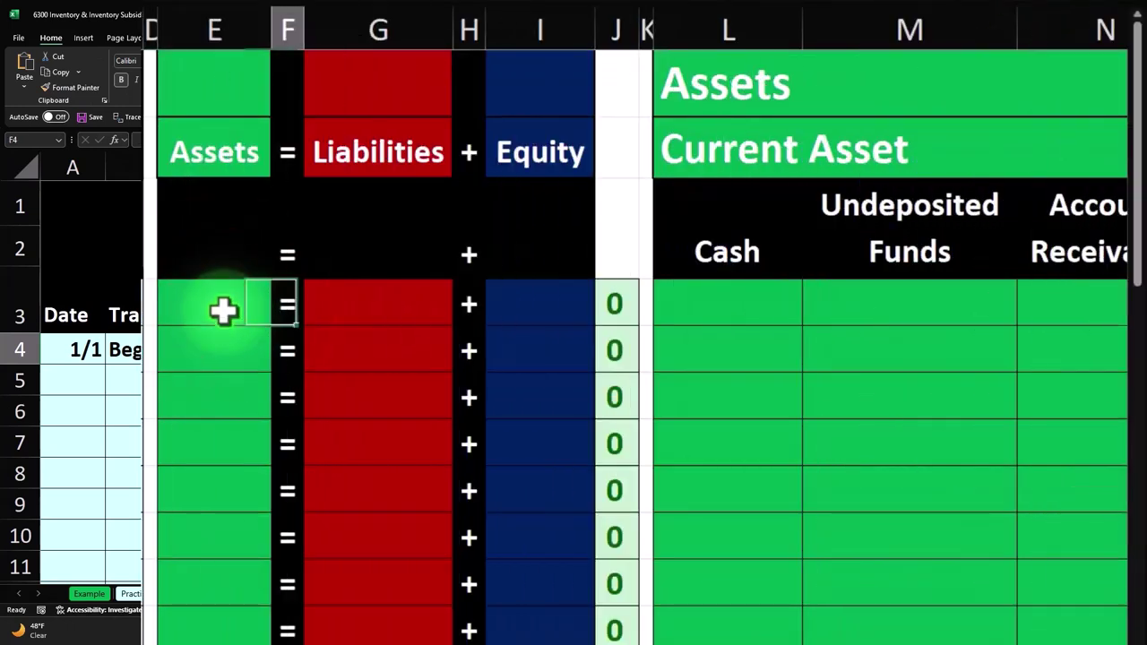
type("0")
key("Right")
type("0")
key("Right")
type("0")
key("Right")
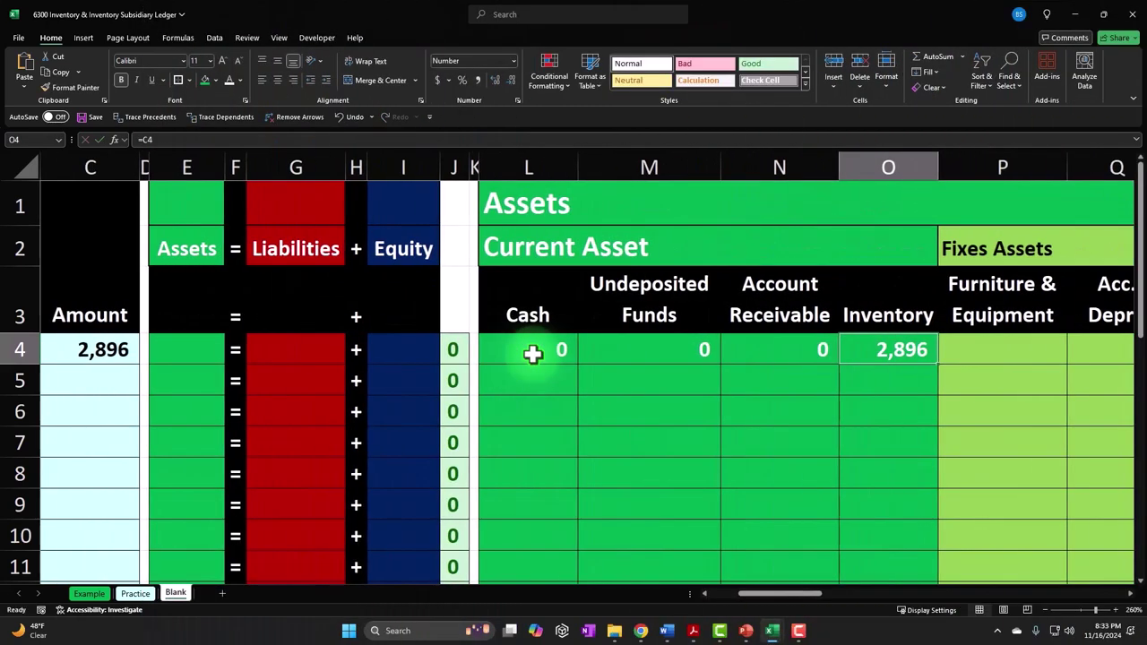
- Enter 0 in row 4 of the two fixed asset columns and the Account Payable, Visa and Loan Payable columns
key("Right")
type("0")
key("Right")
type("0")
key("Right")
key("Right")
type("0")
key("Right")
type("0")
key("Right")
type("0")
- Change the font color of the transaction cells in liabilities columns S to U to white
left_click_drag(846, 348, 976, 486)
left_click_drag(891, 500, 1056, 512)
scroll(942, 528, "up", 5)
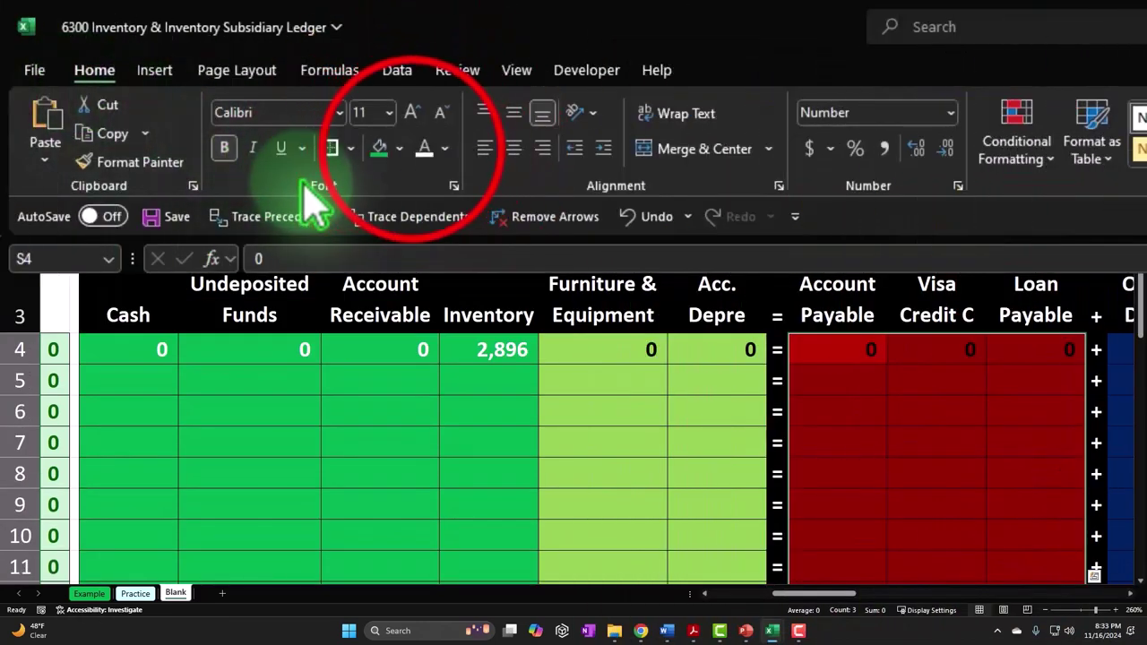
left_click(932, 346)
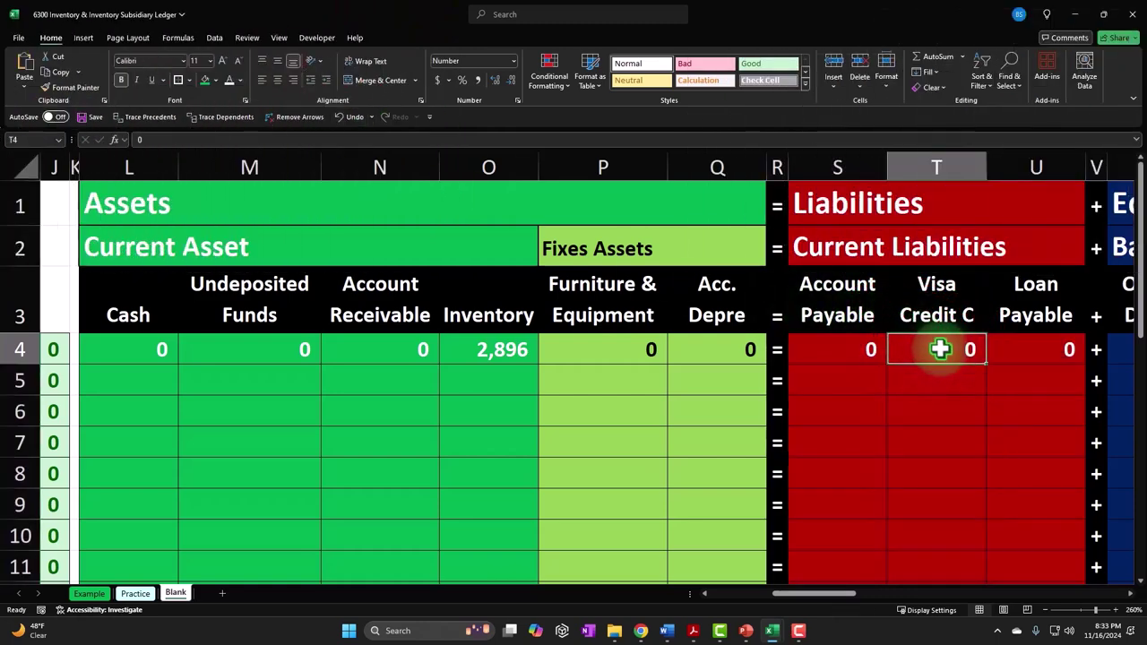
key("Right")
key("Right")
type("0")
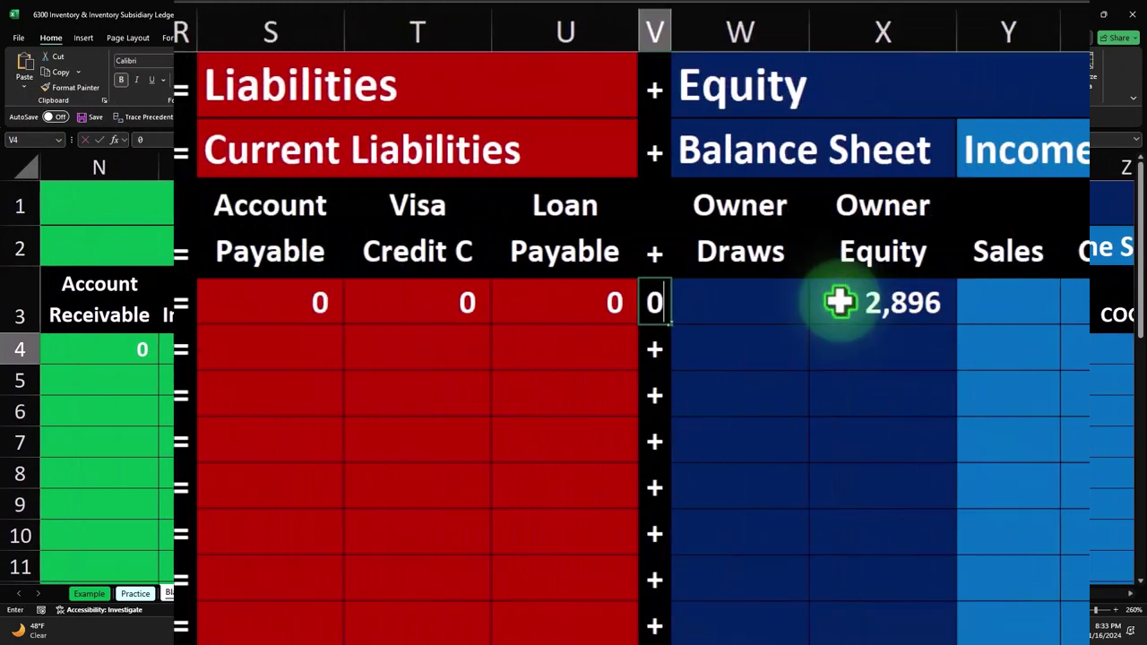
key("Return")
key("ctrl+z")
- Enter 0 in row 4 of the Owner Draws column and the income statement columns from Sales onward, skipping Owner Equity
key("Right")
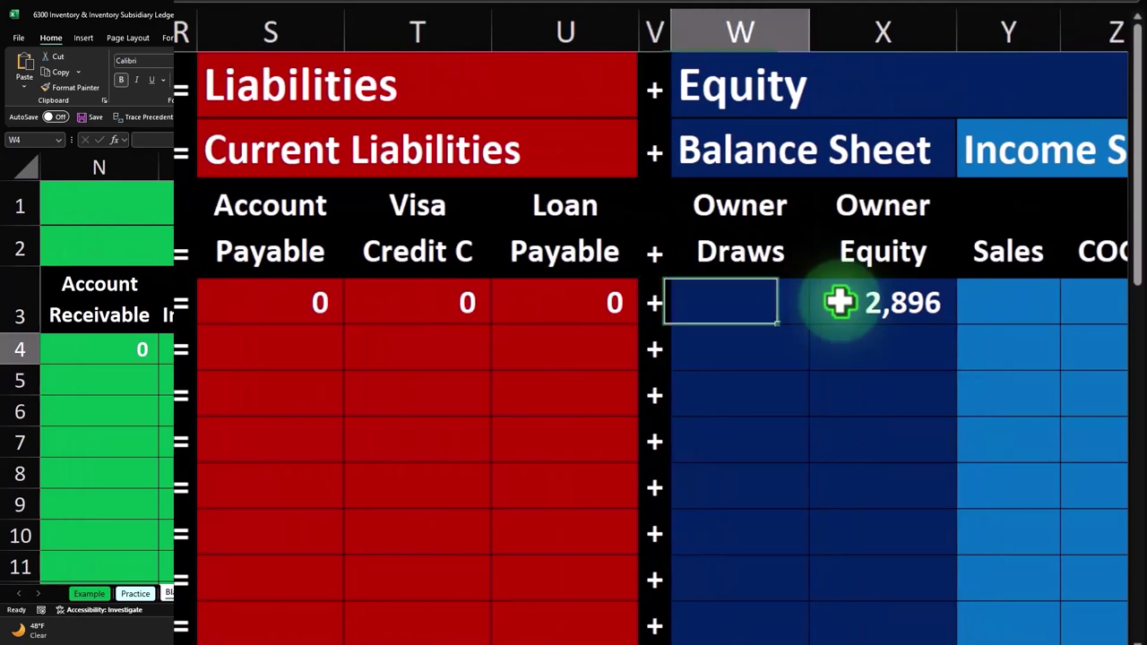
type("0")
key("Right")
key("Right")
type("0\t0\t")
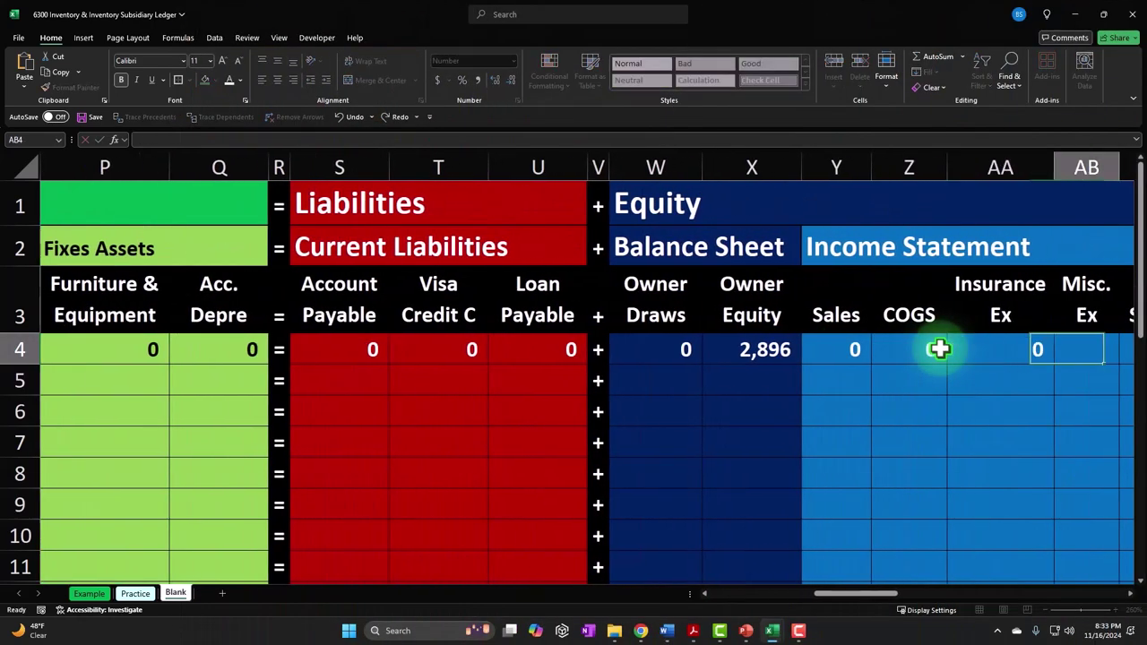
type("0\t0\t0\t0\t0\t0")
key("ctrl+Return")
- Enter a SUM formula in the Assets cell E4 that totals the row 4 asset account columns starting at Cash
key("Left")
key("Left")
key("Left")
key("Left")
key("Left")
key("Left")
key("Left")
key("Left")
key("Left")
key("Left")
key("Left")
key("Left")
key("Left")
key("Left")
key("Left")
key("Left")
key("Left")
key("Left")
key("Left")
key("Left")
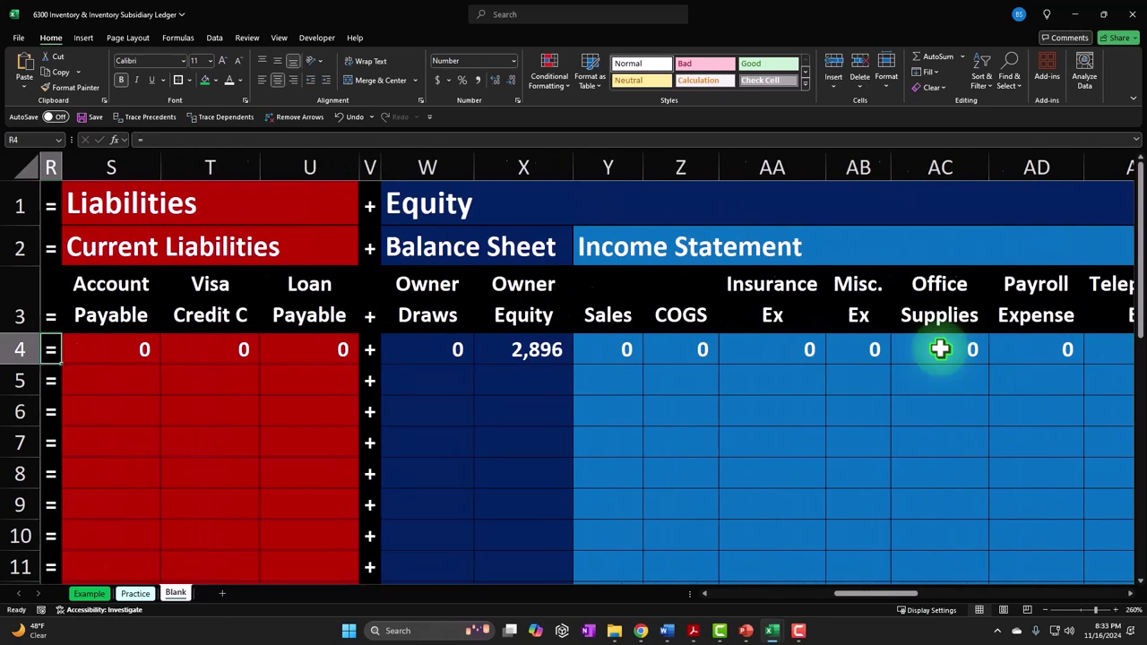
key("Right")
key("Right")
key("Right")
key("Right")
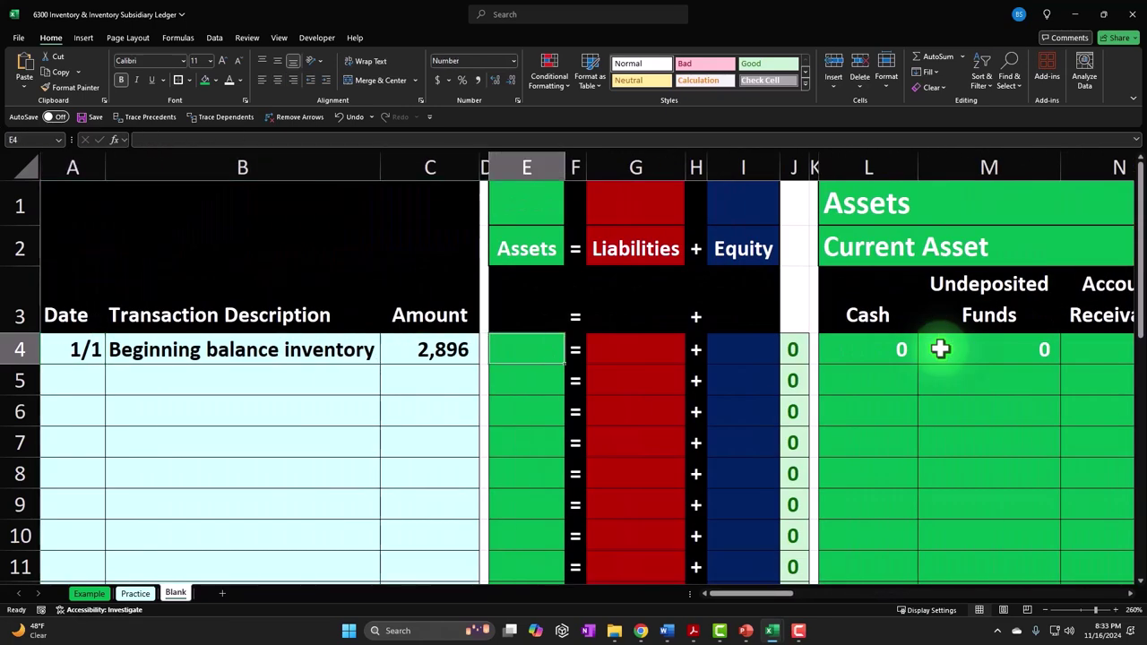
type("=sum(")
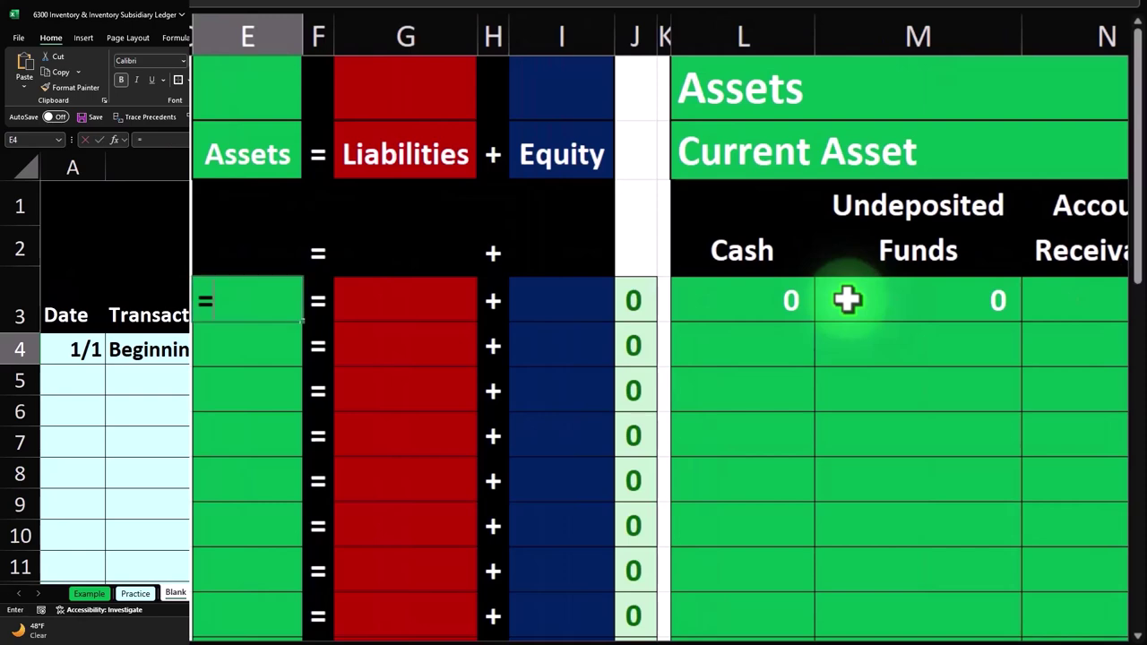
left_click_drag(909, 350, 940, 349)
scroll(941, 350, "right", 4)
key("Return")
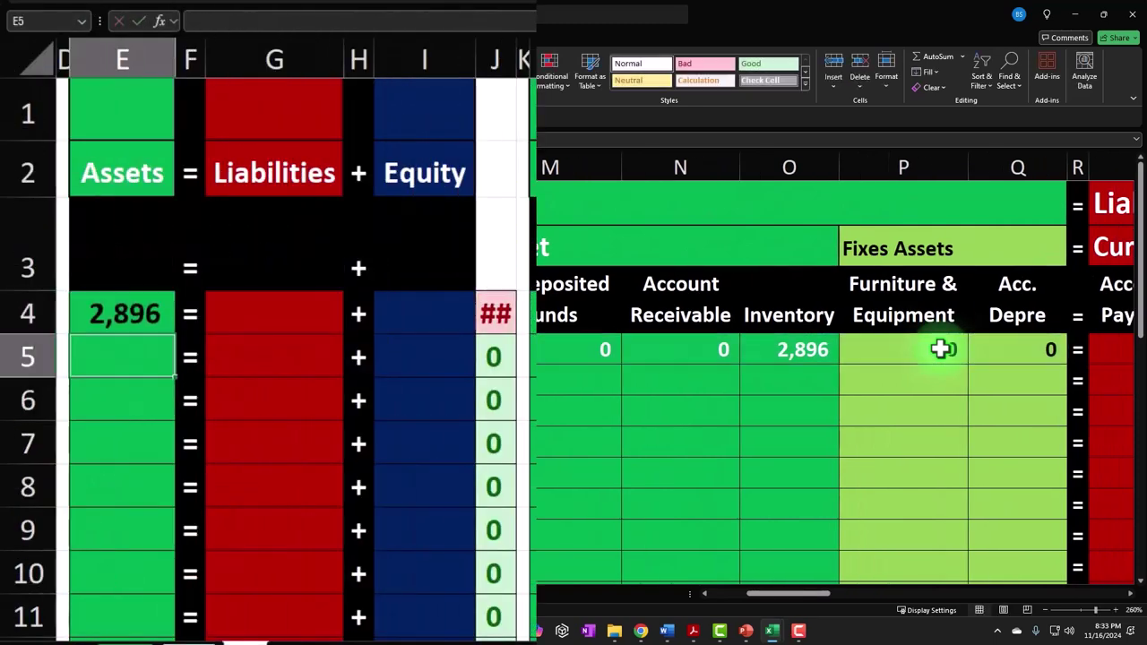
- Enter a SUM formula in the Liabilities cell G4 that totals the row 4 liability accounts, S4 to U4
key("Right")
key("Right")
key("Up")
type("=sum(")
key("Right")
key("Right")
key("Right")
key("Right")
key("Right")
key("Right")
key("Right")
key("Right")
key("Right")
key("Right")
key("Right")
key("Right")
key("Right")
key("Right")
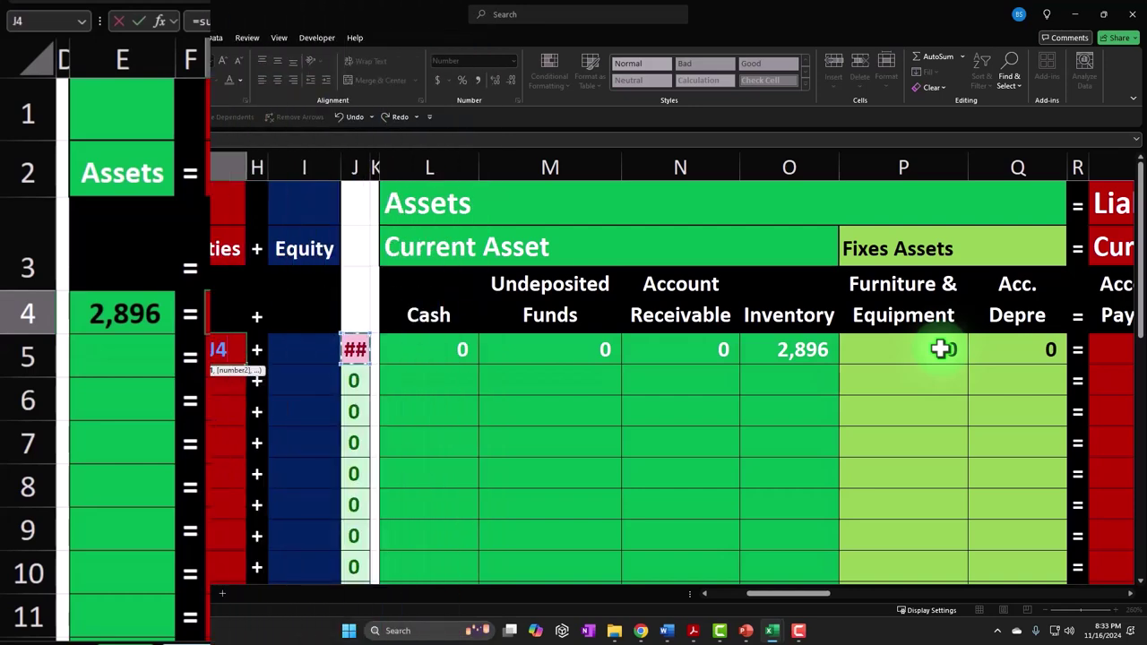
key("Left")
key("Left")
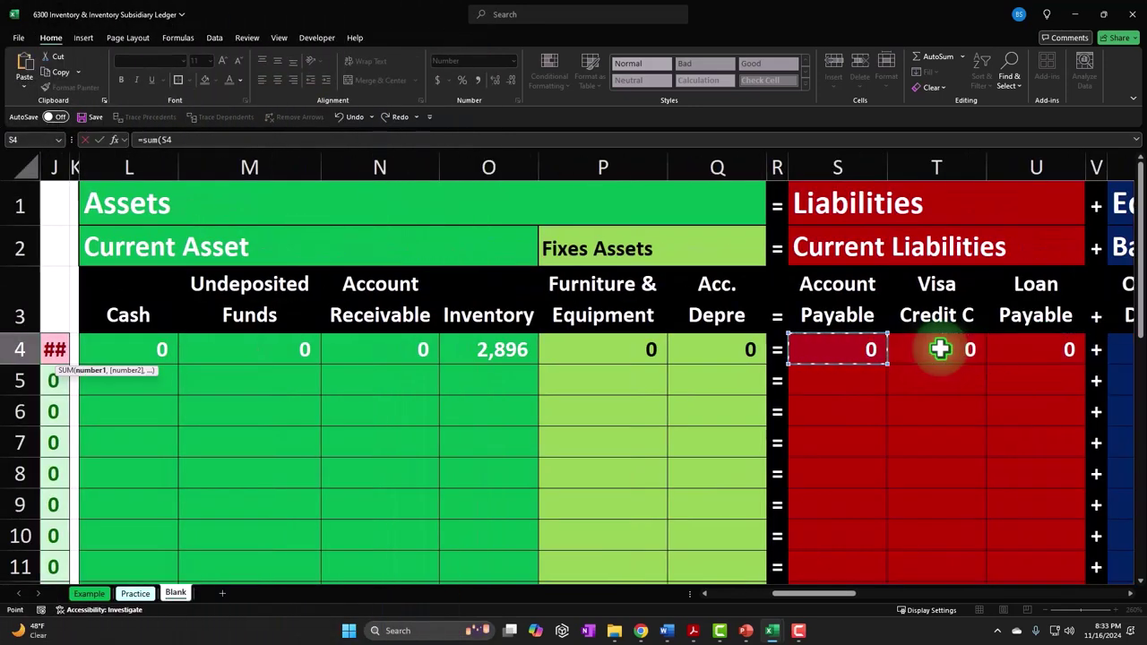
key("shift+Right")
key("shift+Right")
key("Return")
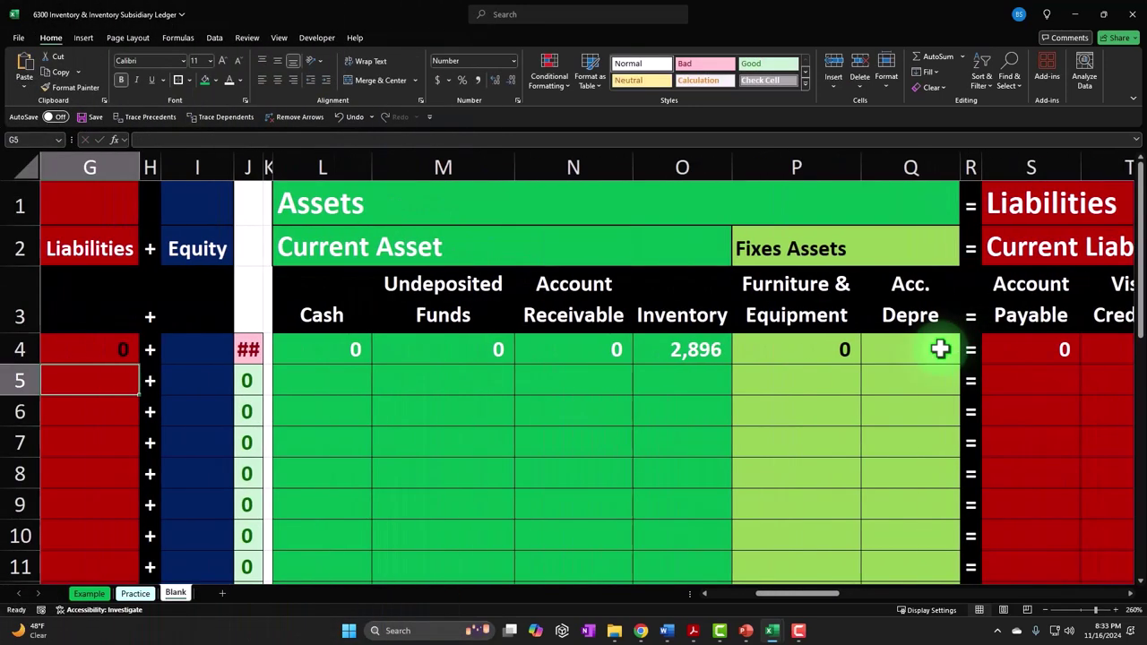
- Change the font color of the Assets, Liabilities and Equity total columns E, G and I to white from row 4 down to row 25
key("Up")
key("Left")
key("Left")
key("Left")
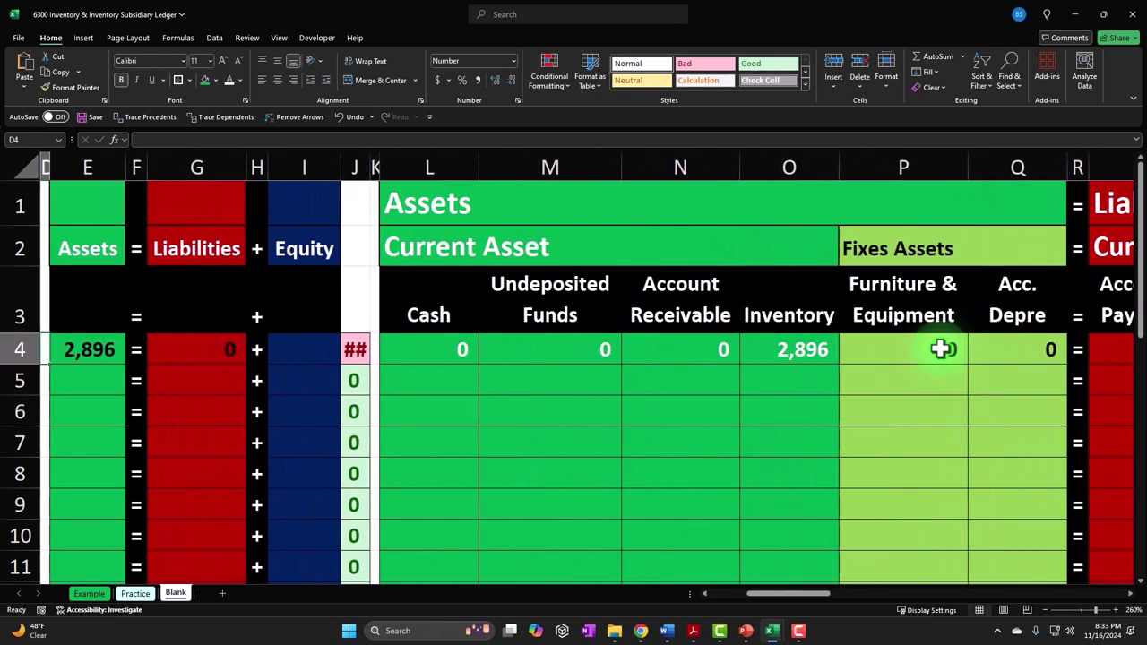
key("Left")
key("Left")
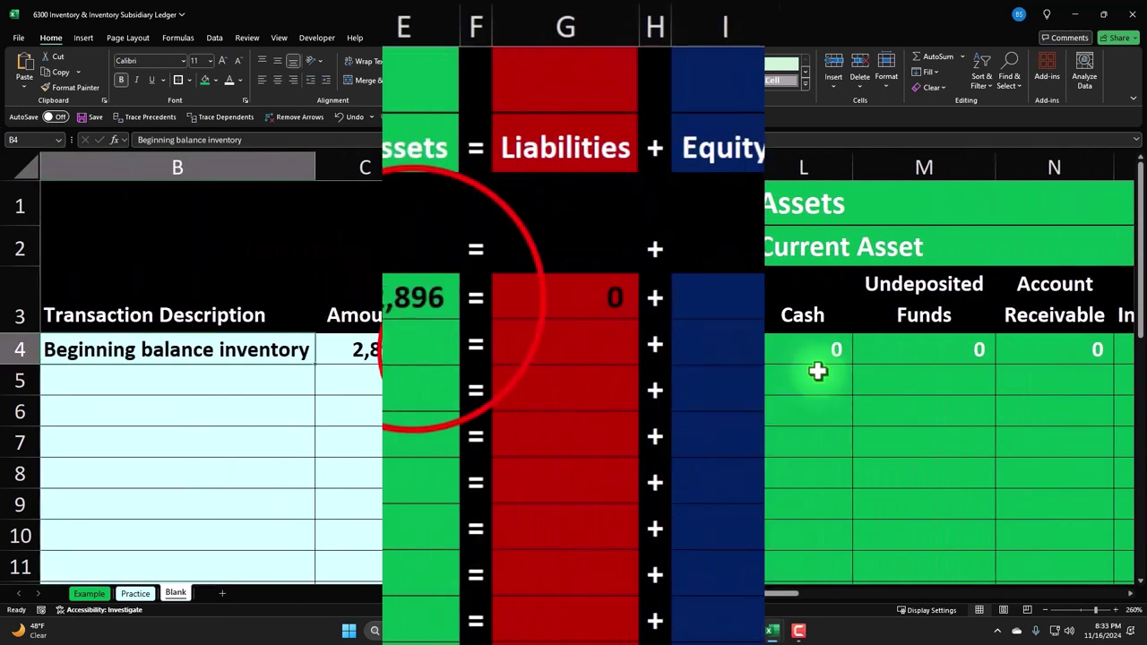
left_click_drag(409, 297, 382, 538)
scroll(382, 537, "up", 5)
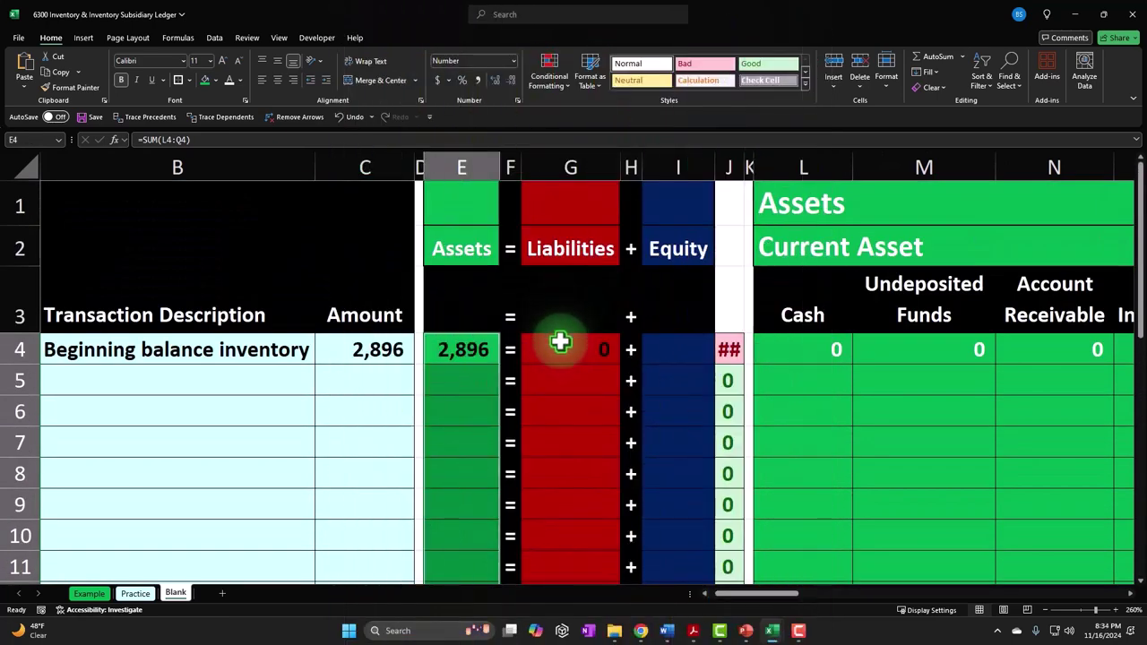
left_click_drag(574, 348, 616, 543)
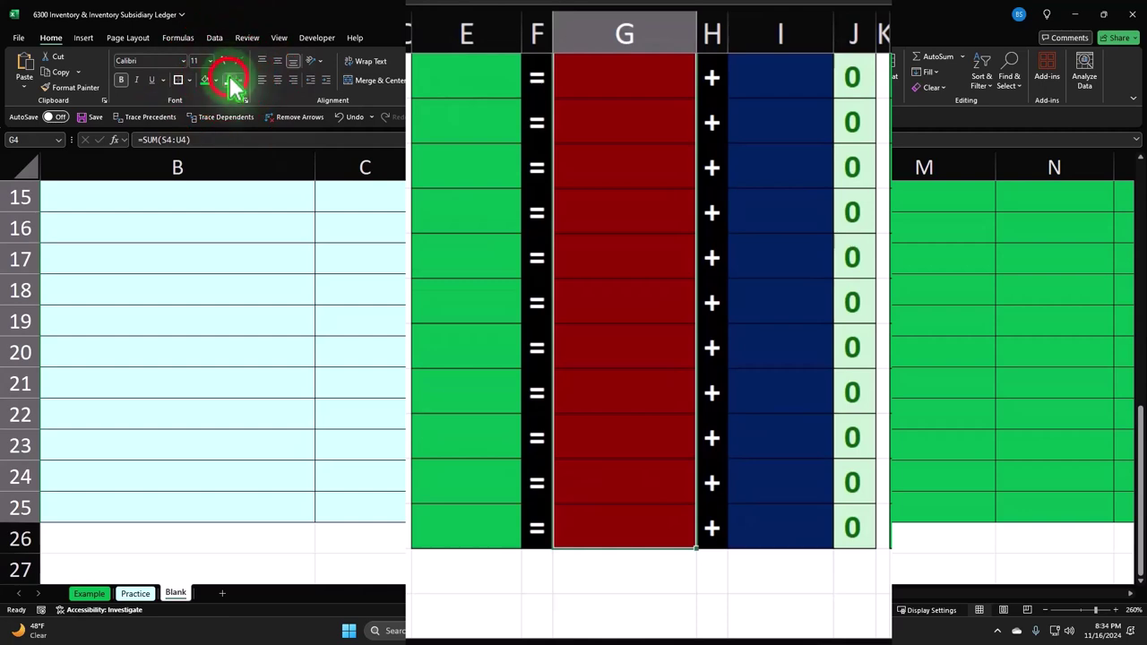
scroll(340, 248, "up", 5)
left_click_drag(753, 301, 780, 544)
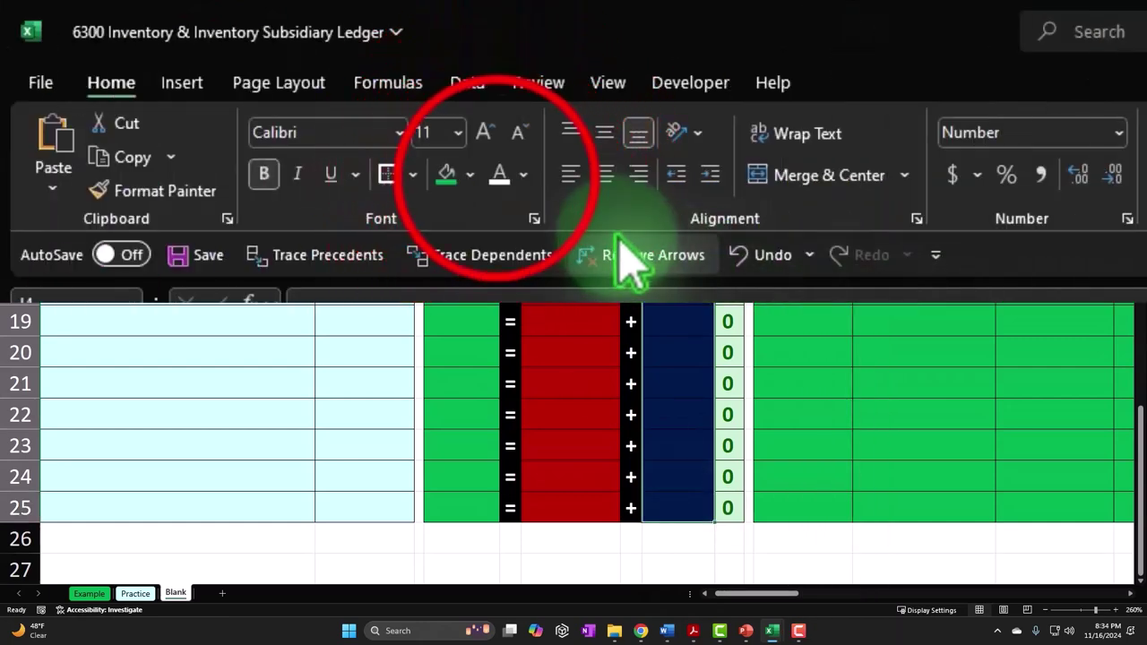
scroll(619, 449, "up", 5)
- Enter a SUM formula in the Equity cell I4 that totals row 4 from Owner Draws to Utilities, W4 to AF4
left_click(701, 358)
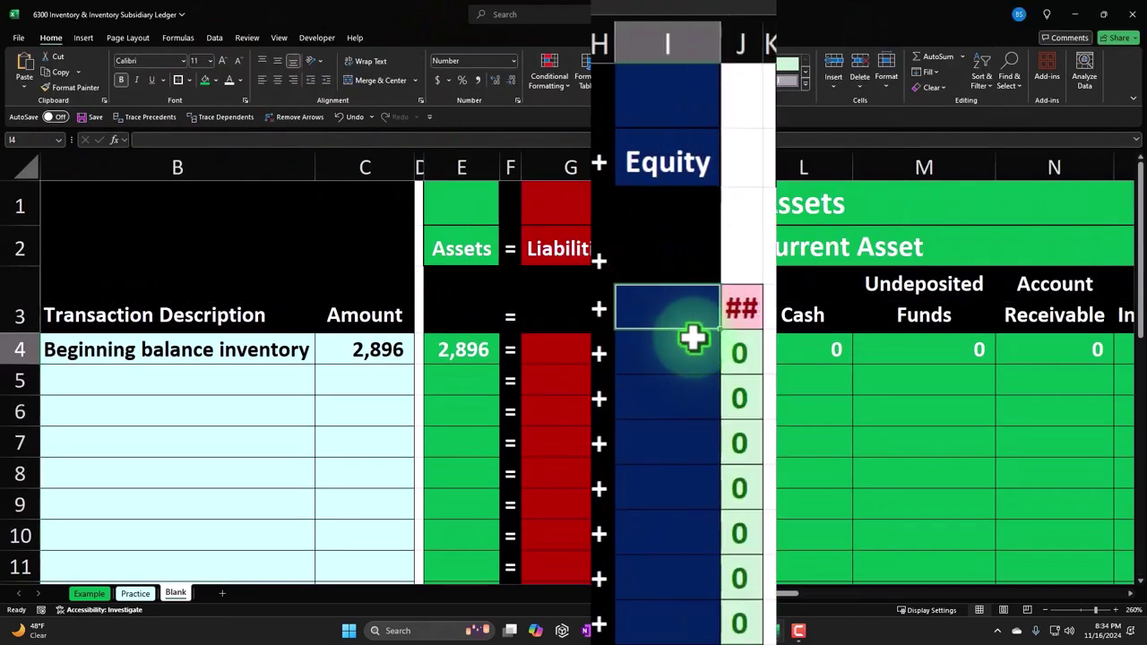
type("=sum(")
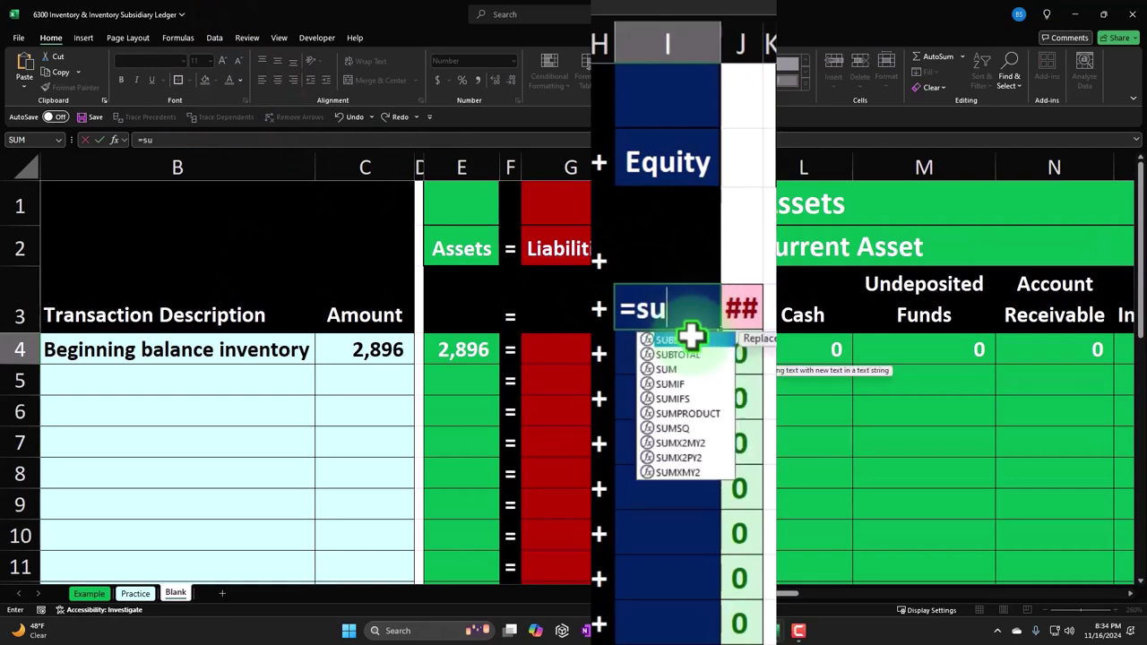
key("Right")
key("Right")
key("Right")
key("Right")
key("Right")
key("Right")
key("Right")
key("Right")
key("Right")
key("Right")
key("Right")
key("Right")
key("Right")
key("Right")
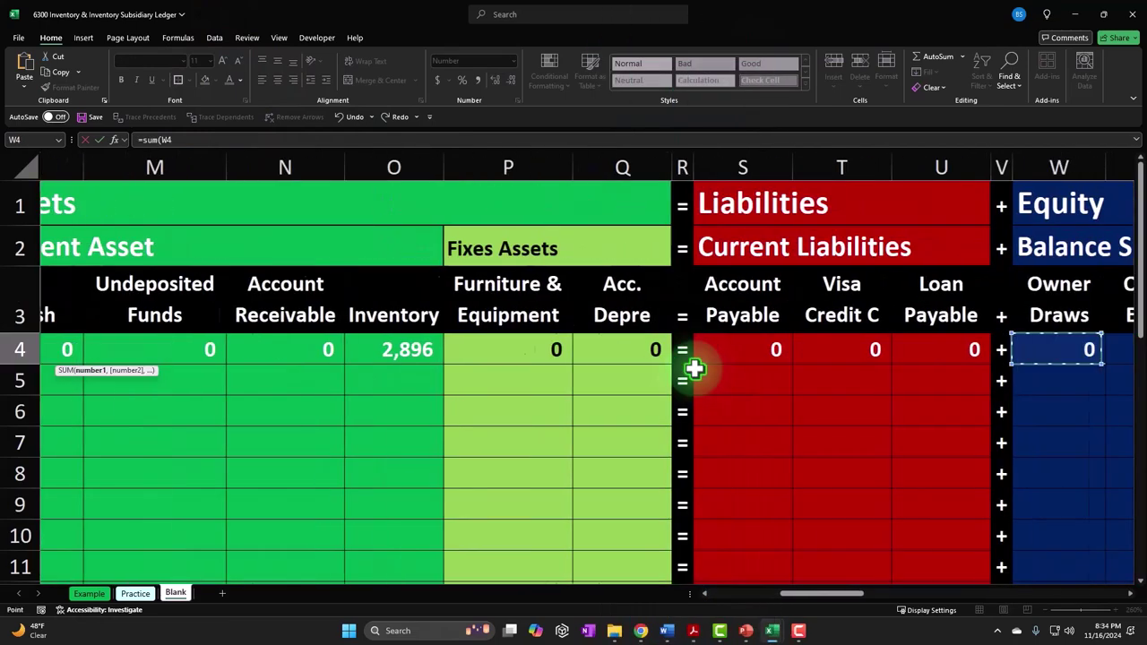
key("shift+Right")
key("shift+Right")
key("shift+Right")
key("shift+Right")
key("shift+Right")
key("shift+Right")
key("shift+Right")
key("shift+Right")
key("shift+Right")
key("shift+Right")
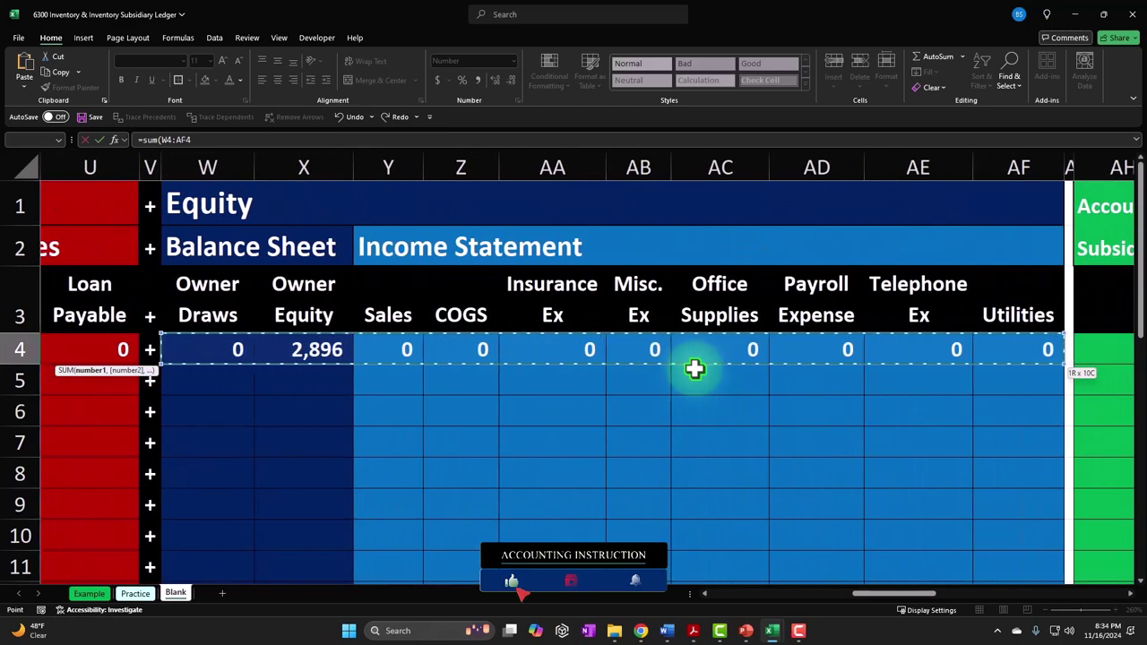
key("Return")
- Examine the row 4 Assets, Liabilities and Equity totals and the check formula in J4 to see whether the equation balances
key("Left")
key("Left")
key("Left")
key("Left")
key("Left")
key("Left")
key("Left")
key("Left")
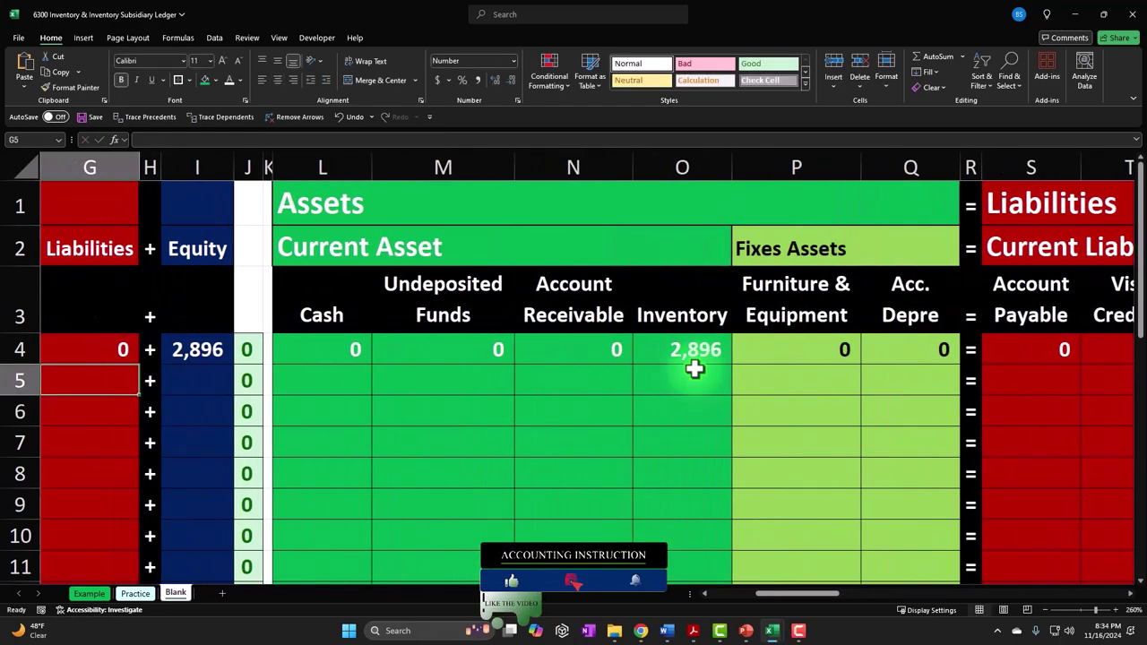
left_click(530, 373)
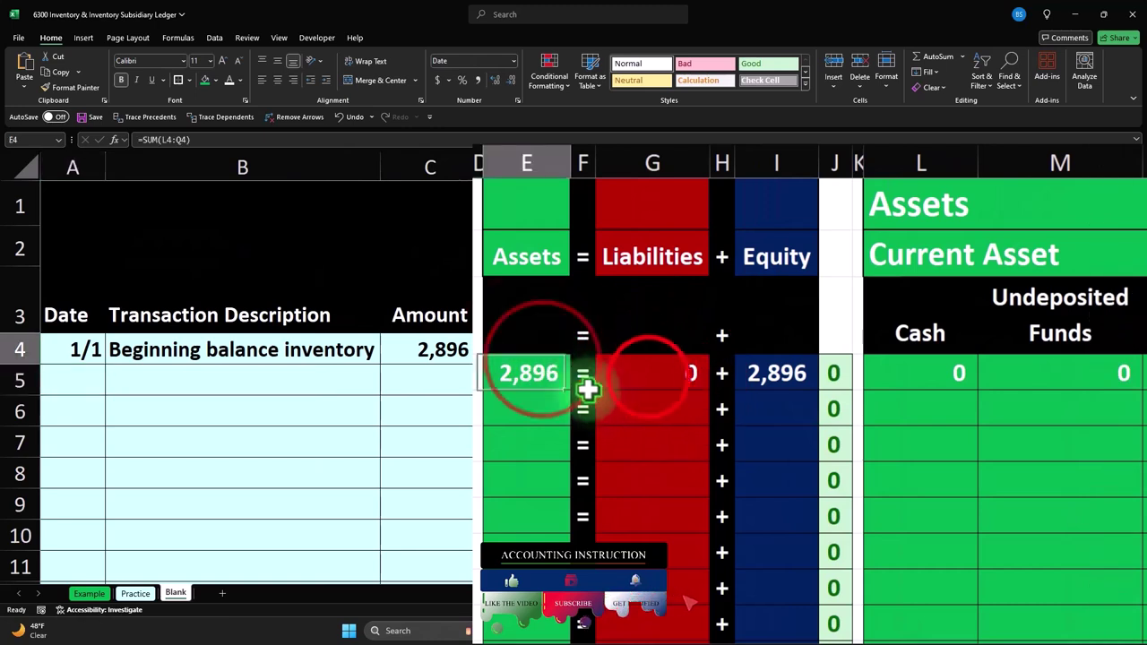
left_click(654, 371)
left_click(807, 373)
left_click(829, 373)
double_click(834, 372)
key("Escape")
key("Left")
key("Left")
key("Left")
key("Left")
key("Left")
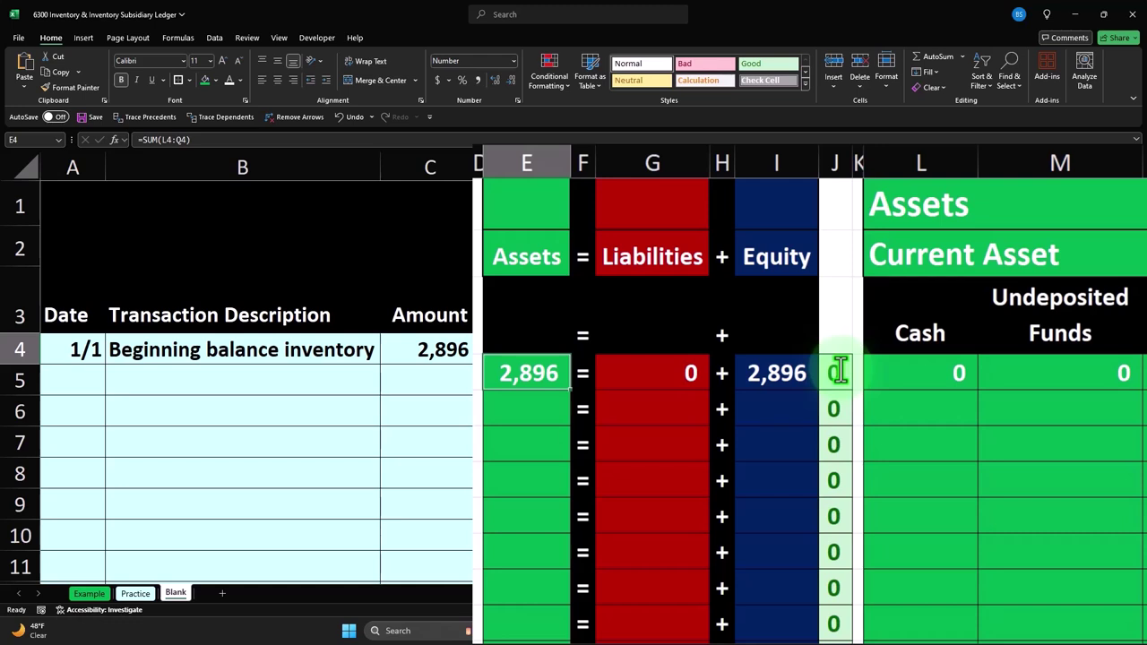
- Label the first row of the ELP inventory subsidiary ledger "Beg bal" in the Date cell AN4
key("Right")
key("Right")
key("Right")
key("Right")
key("Right")
key("Right")
key("Right")
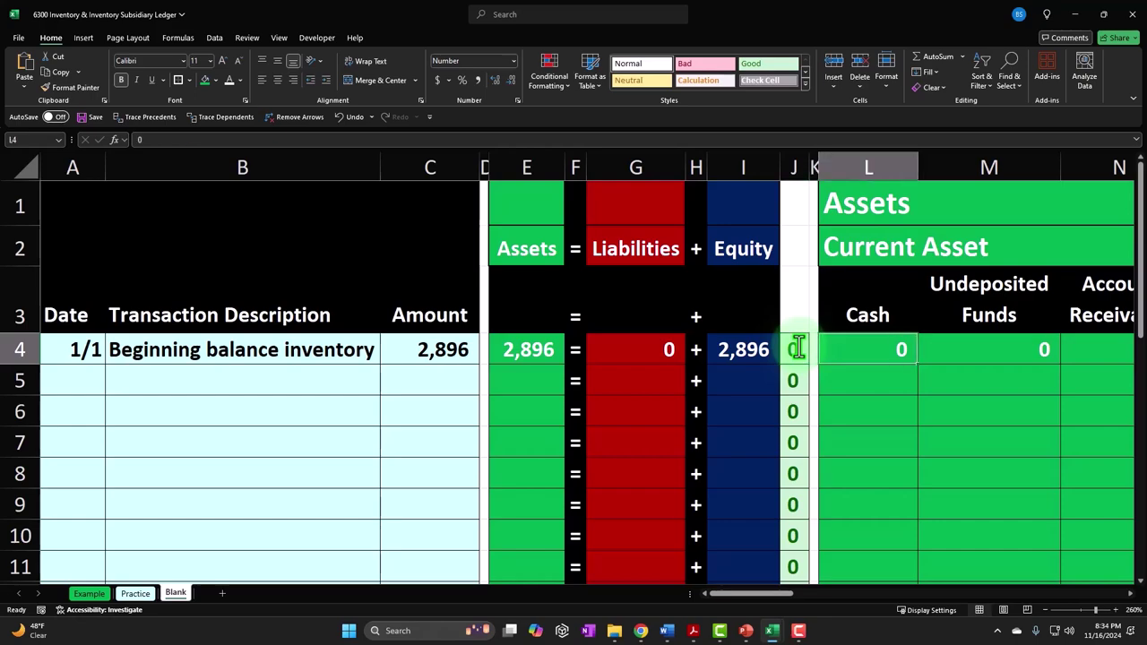
key("Right")
key("Right")
key("Right")
key("Right")
key("Right")
key("Right")
key("Right")
key("Right")
key("Right")
key("Right")
key("Right")
key("Right")
key("Right")
key("Right")
key("Right")
key("Right")
key("Right")
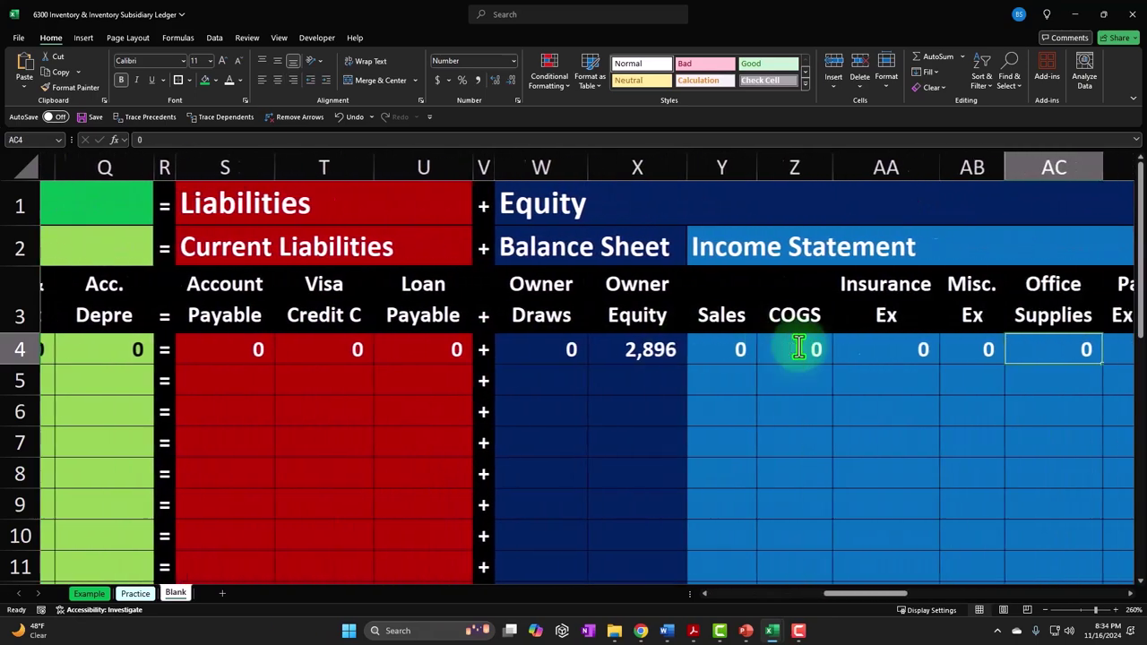
key("Right")
key("Right")
key("Right")
key("Right")
key("Right")
key("Right")
key("Right")
key("Right")
key("Right")
key("Right")
key("Right")
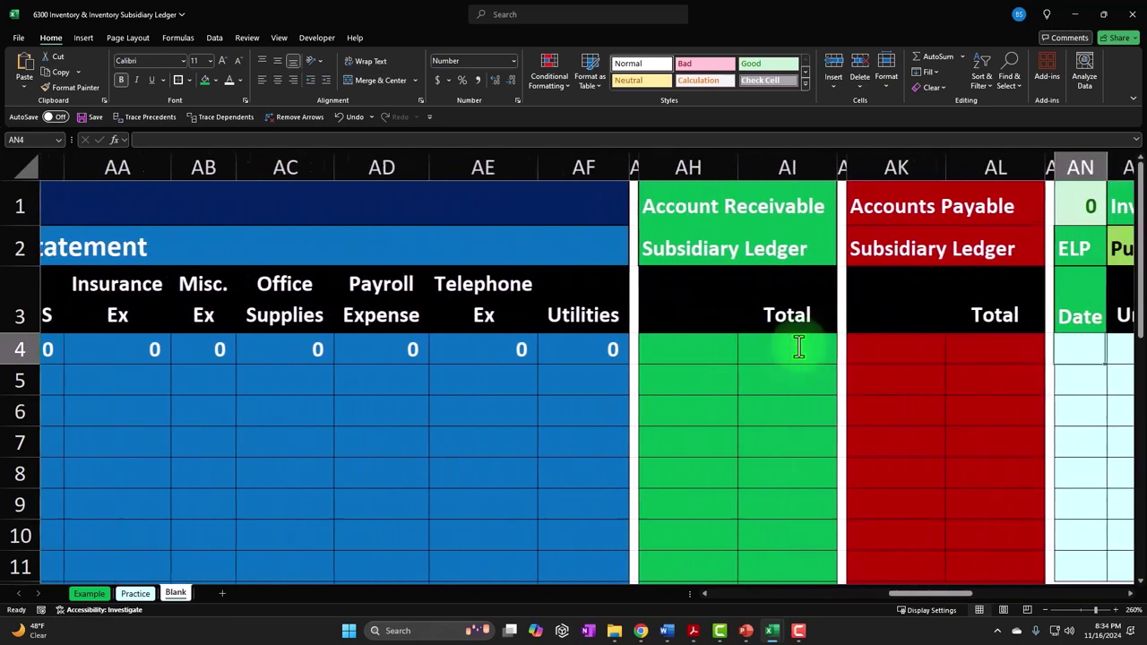
key("Right")
key("Right")
key("Right")
key("Right")
key("Right")
key("Right")
key("Right")
key("Right")
key("Right")
key("Right")
key("Right")
key("Right")
key("Right")
key("Right")
key("Right")
key("Right")
key("Right")
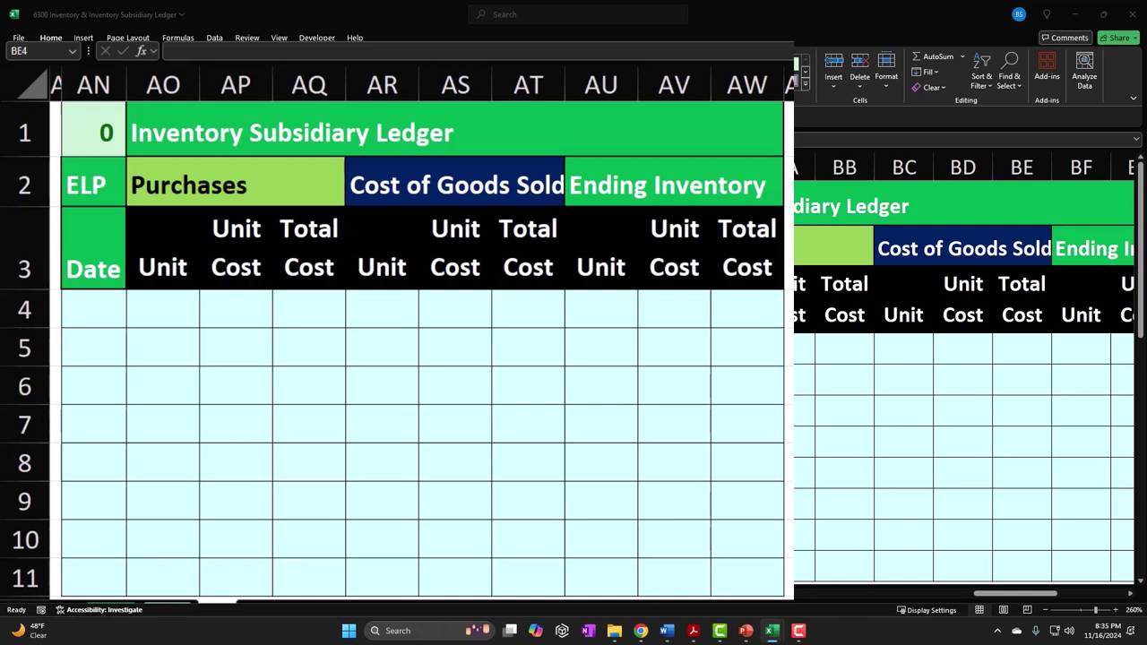
left_click(106, 306)
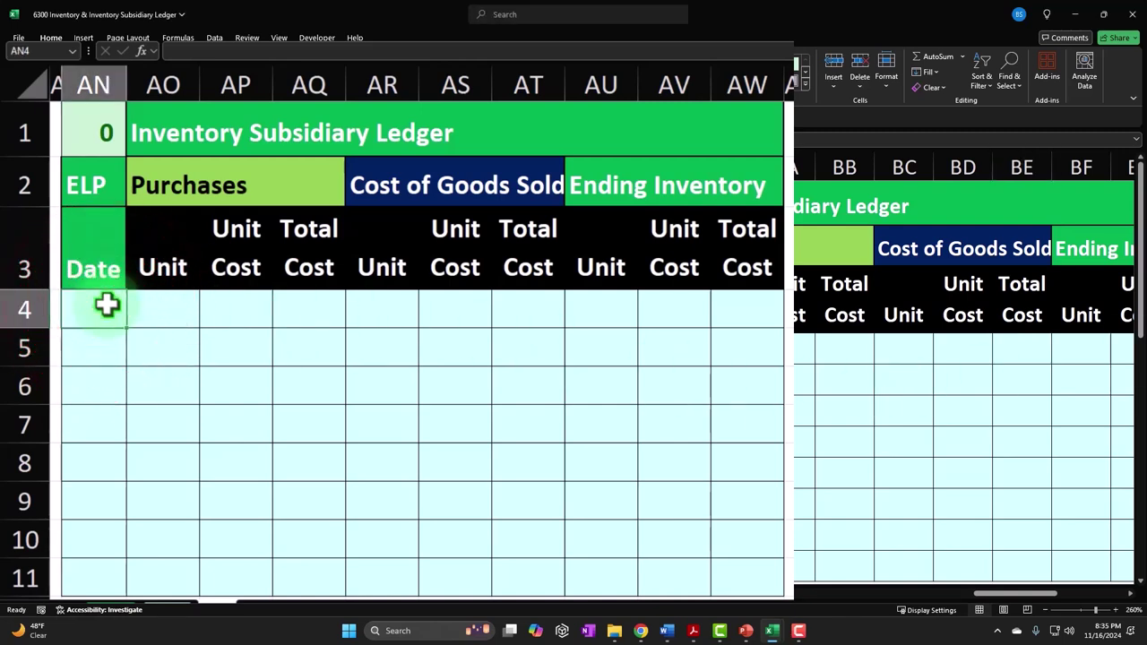
type("Beg b")
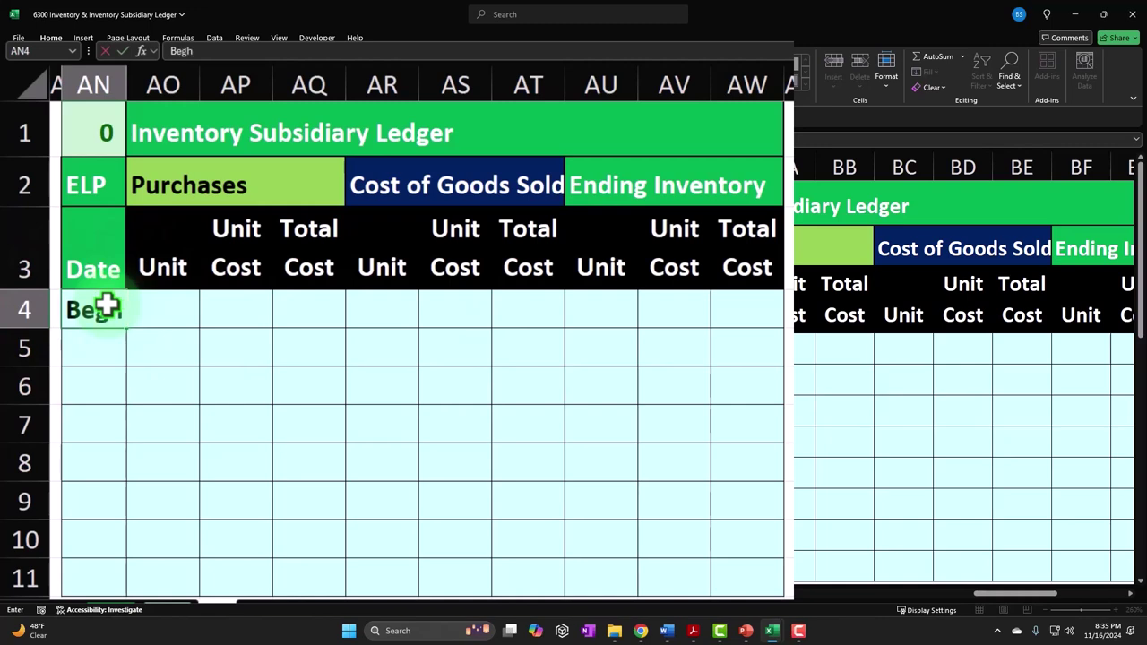
key("BackSpace")
key("BackSpace")
type("bal")
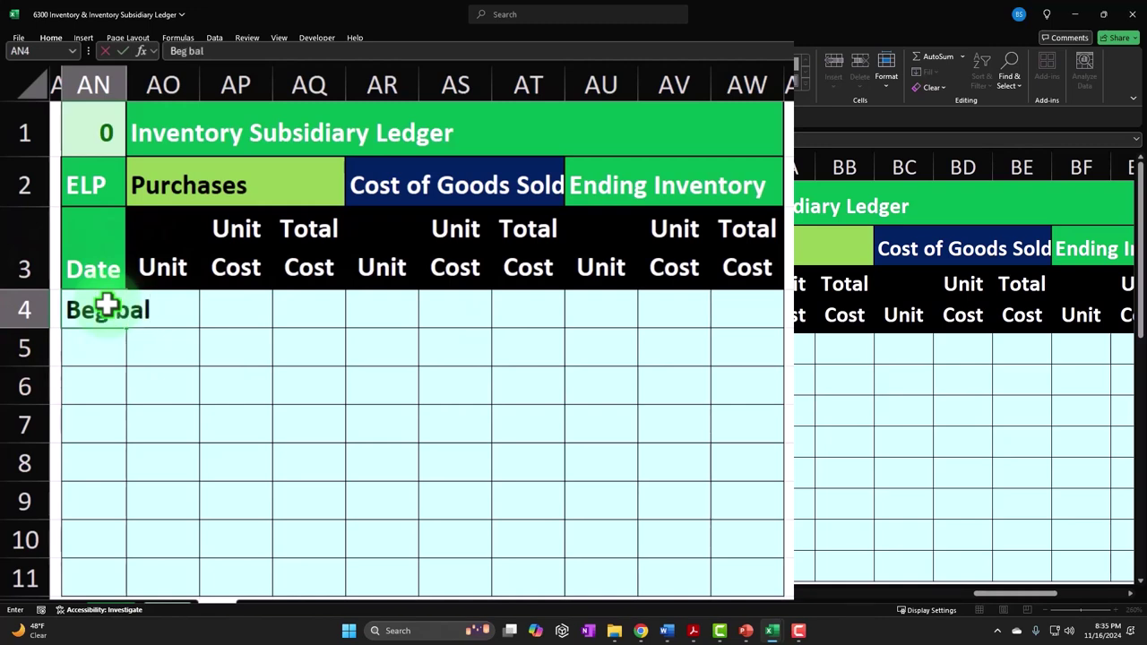
key("Tab")
- Enter 1 unit at a unit cost of 400 in the Ending Inventory columns of the ELP ledger's Beg bal row
key("Tab")
key("Tab")
key("Tab")
key("Tab")
left_click(624, 310)
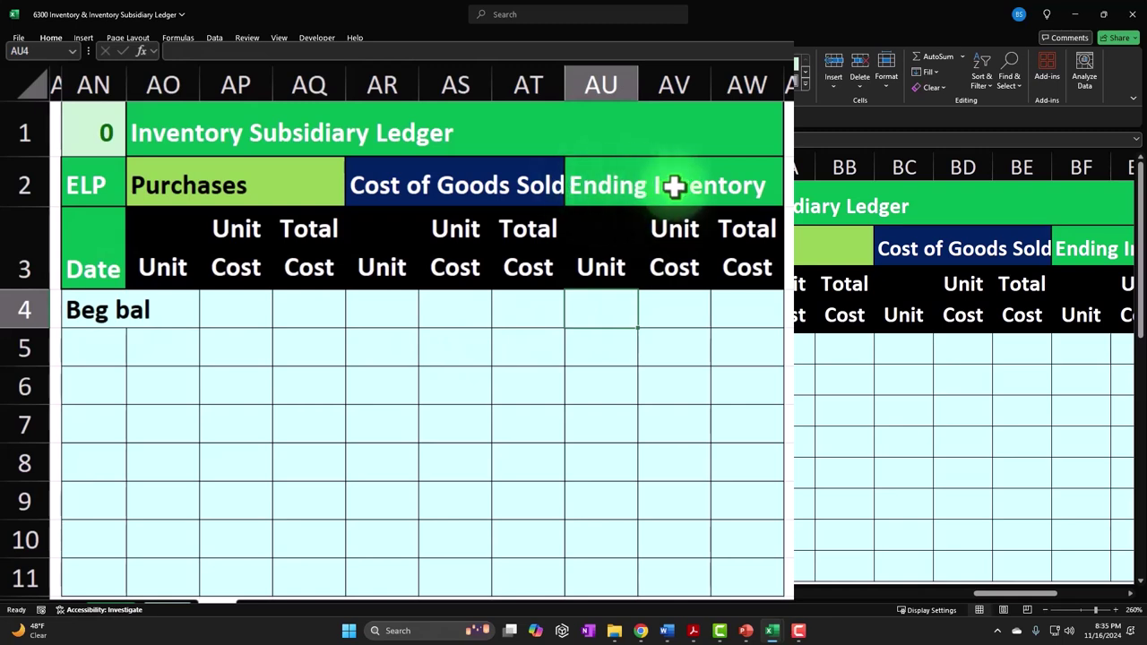
left_click_drag(162, 179, 310, 179)
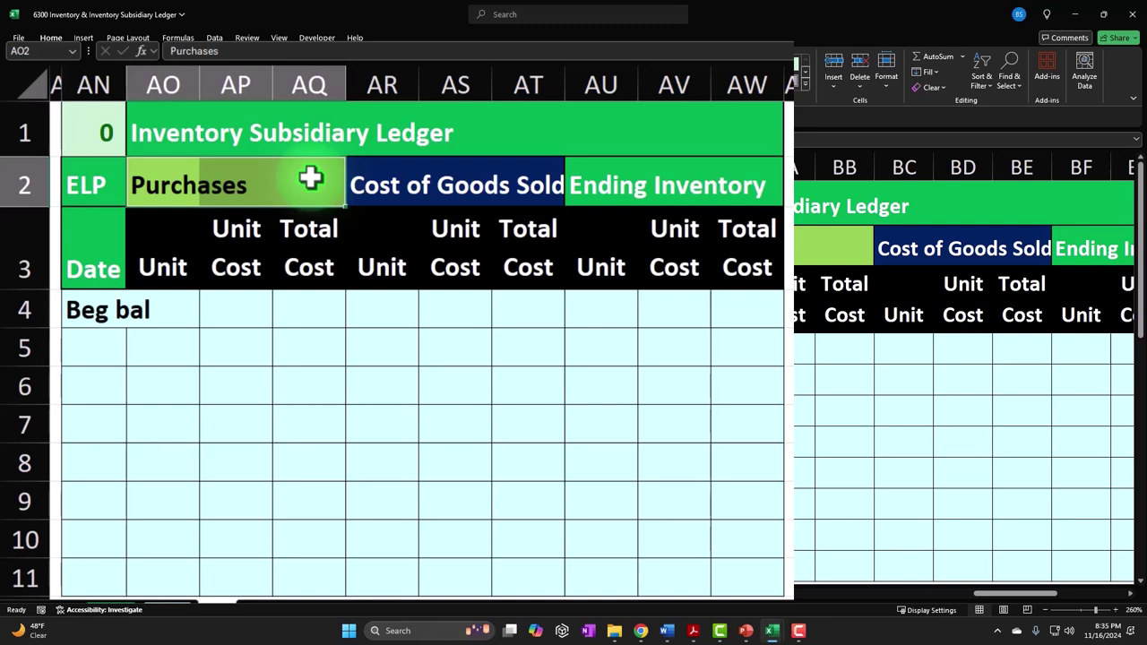
left_click_drag(181, 267, 290, 271)
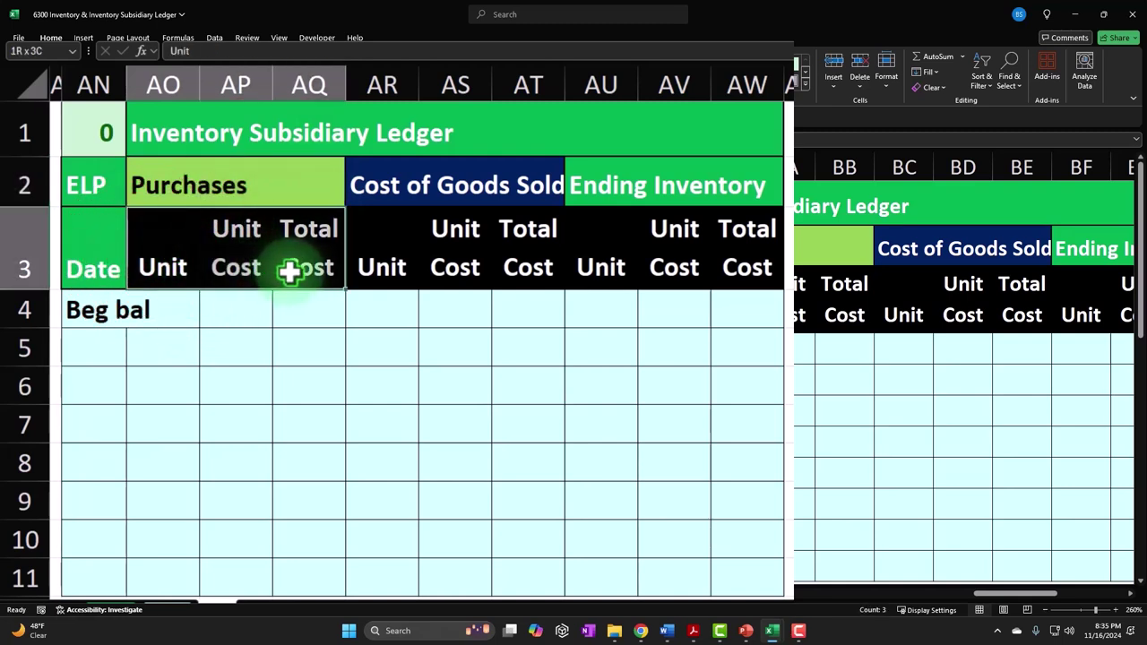
left_click_drag(596, 266, 763, 287)
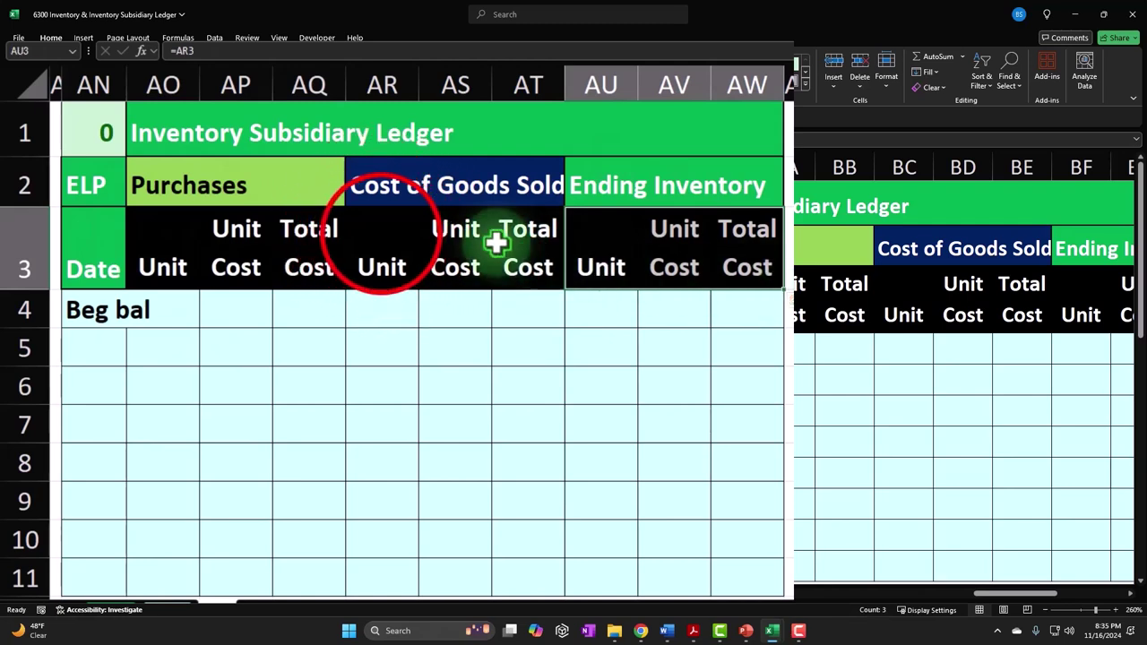
left_click_drag(382, 233, 493, 269)
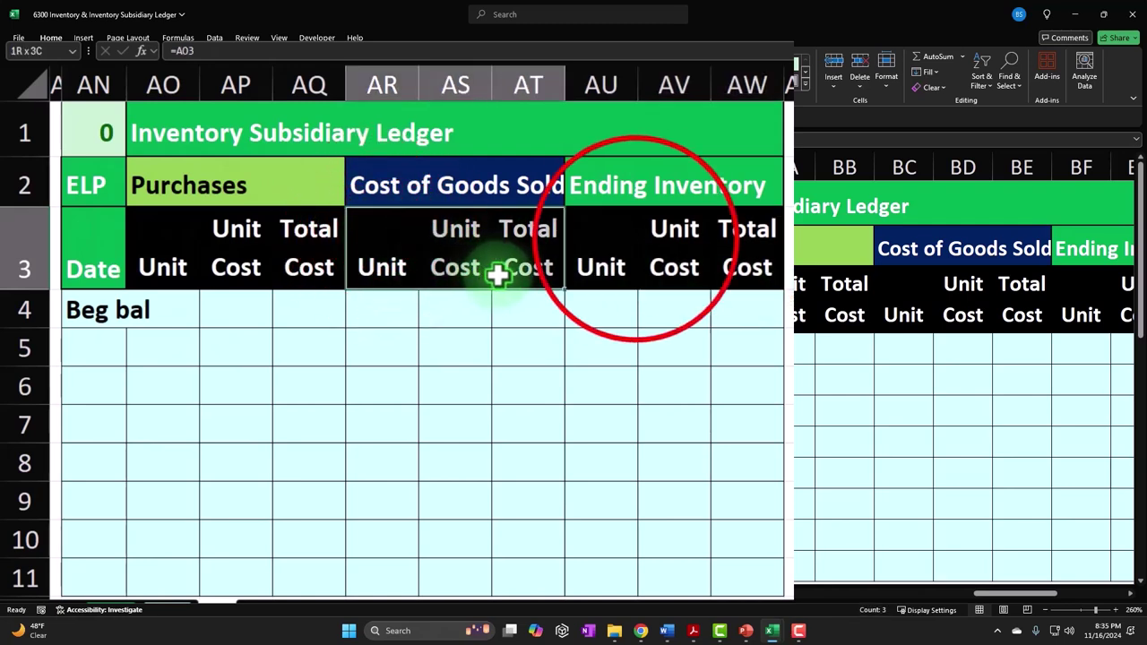
left_click_drag(574, 261, 737, 275)
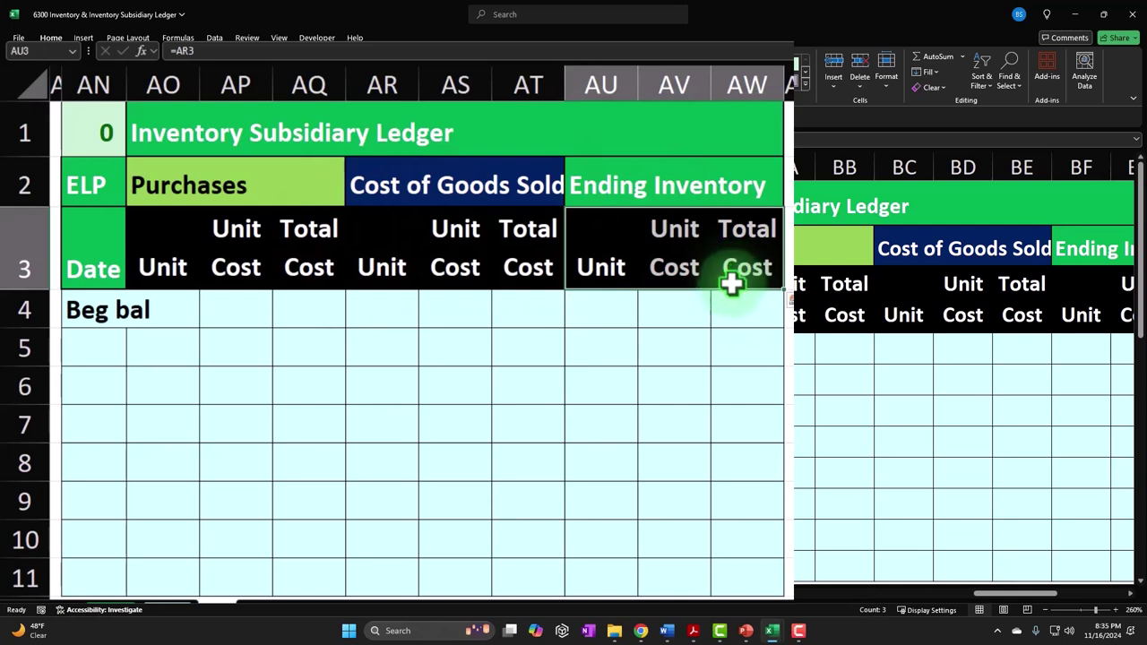
left_click(606, 321)
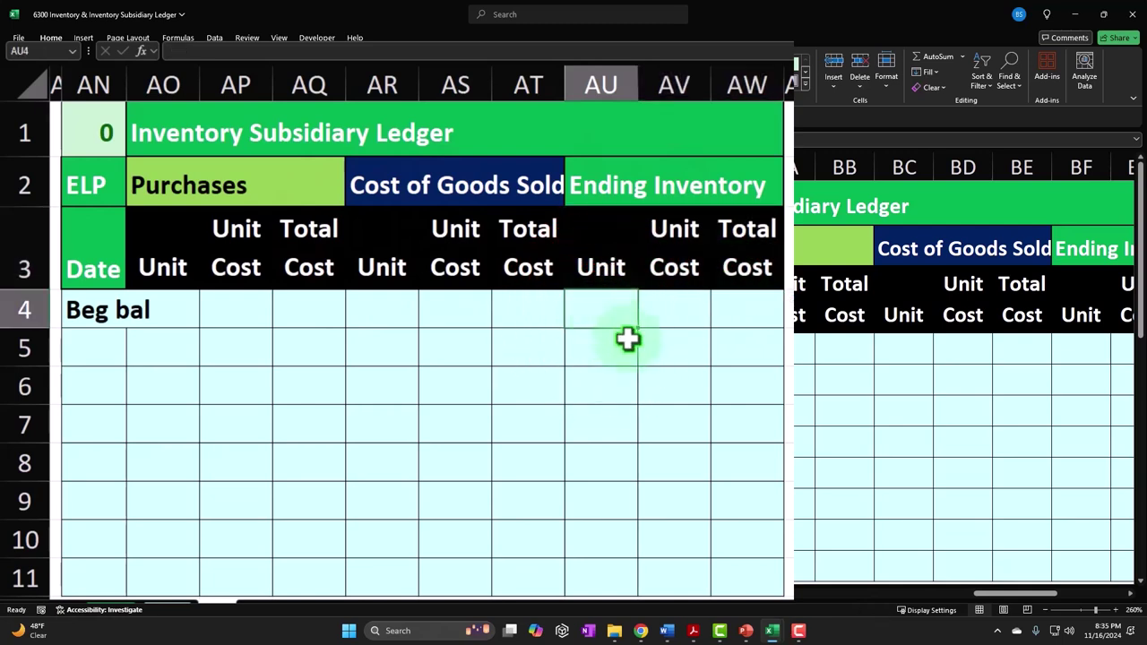
type("1")
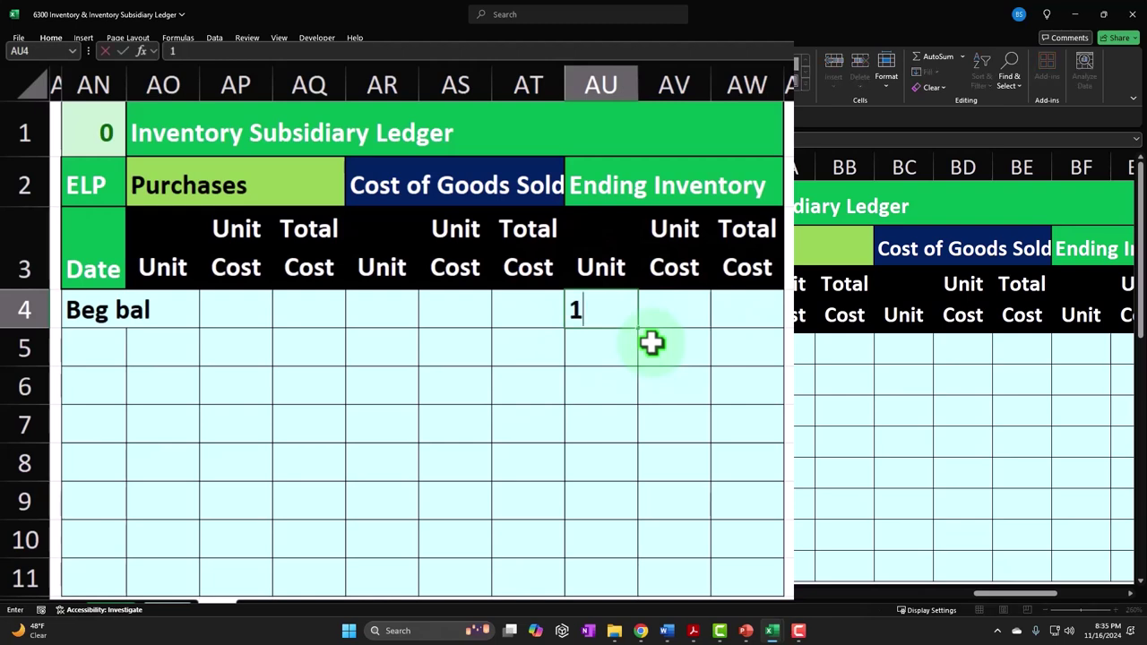
key("Tab")
type("400")
key("Tab")
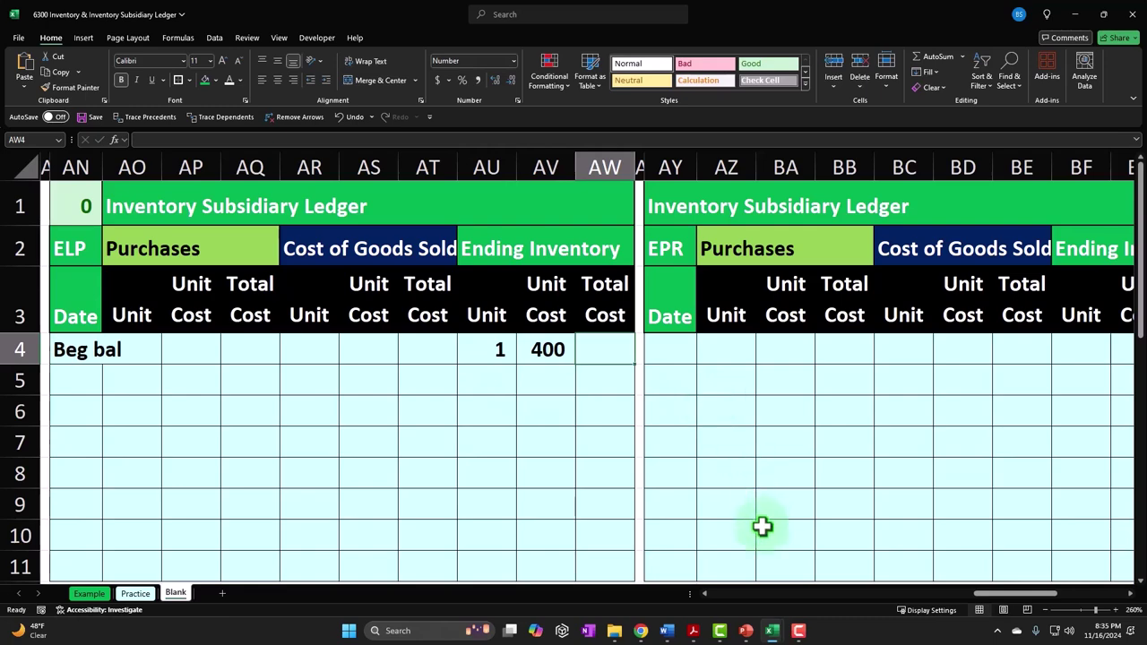
- Switch to the Inventory Items Stating Worksheet workbook and examine the ELP item's cost and sales price in row 2
mouse_move(771, 631)
left_click(896, 583)
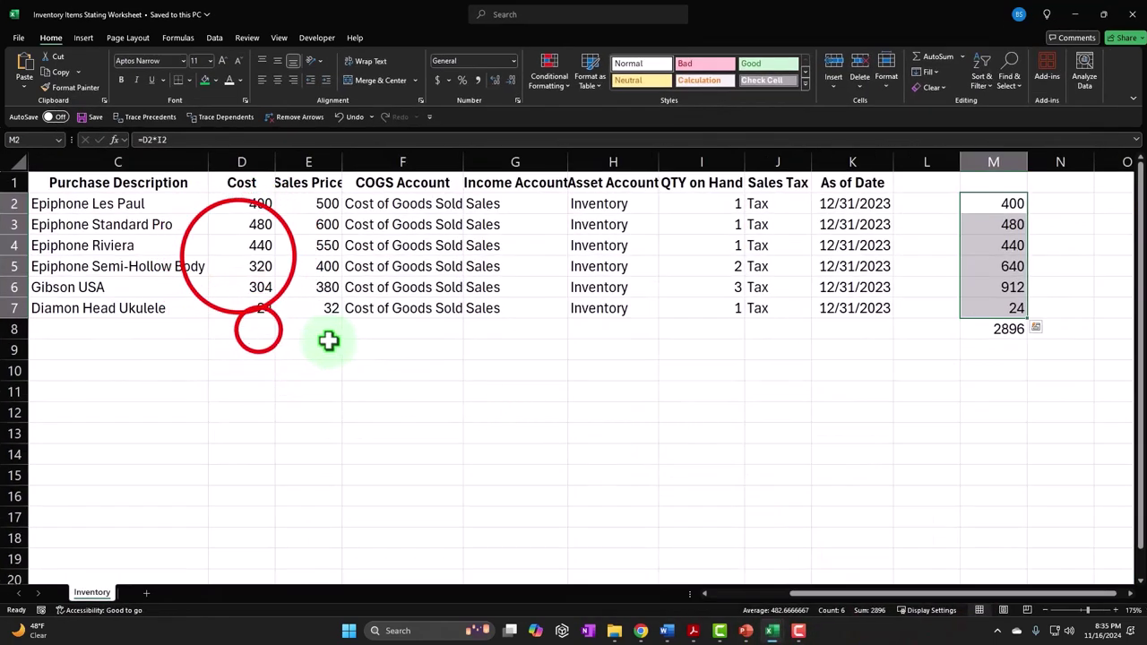
left_click(256, 326)
scroll(251, 296, "up", 2, "ctrl")
left_click(300, 296)
key("Up")
key("Left")
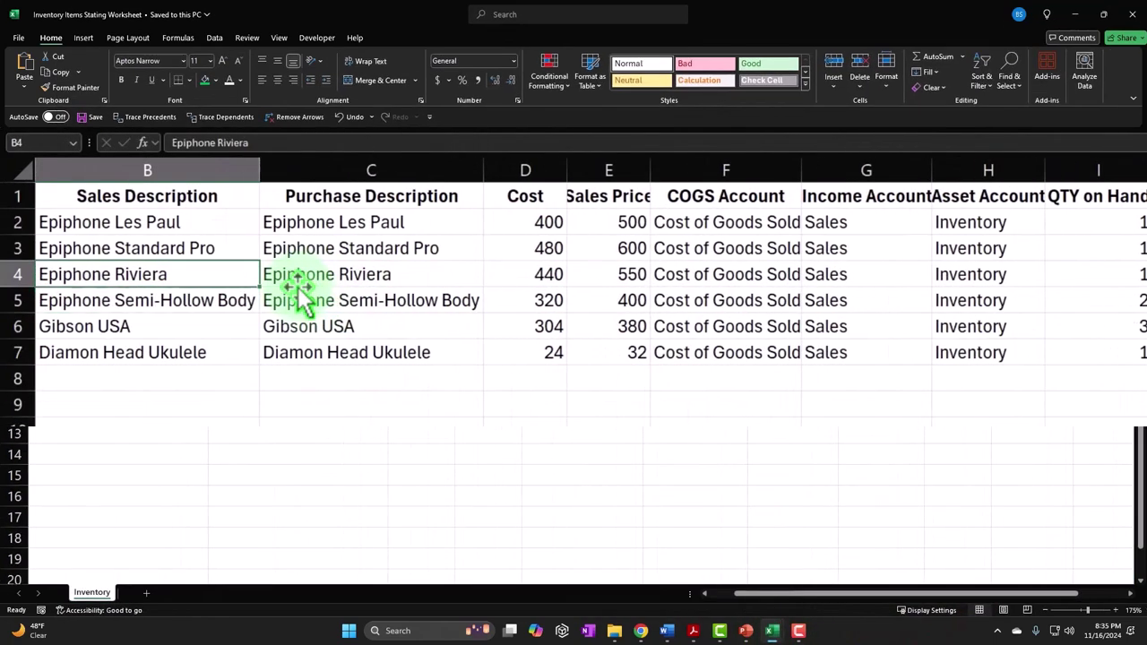
key("Left")
key("Up")
key("Up")
key("Right")
key("Right")
key("Right")
key("Right")
key("Left")
key("Right")
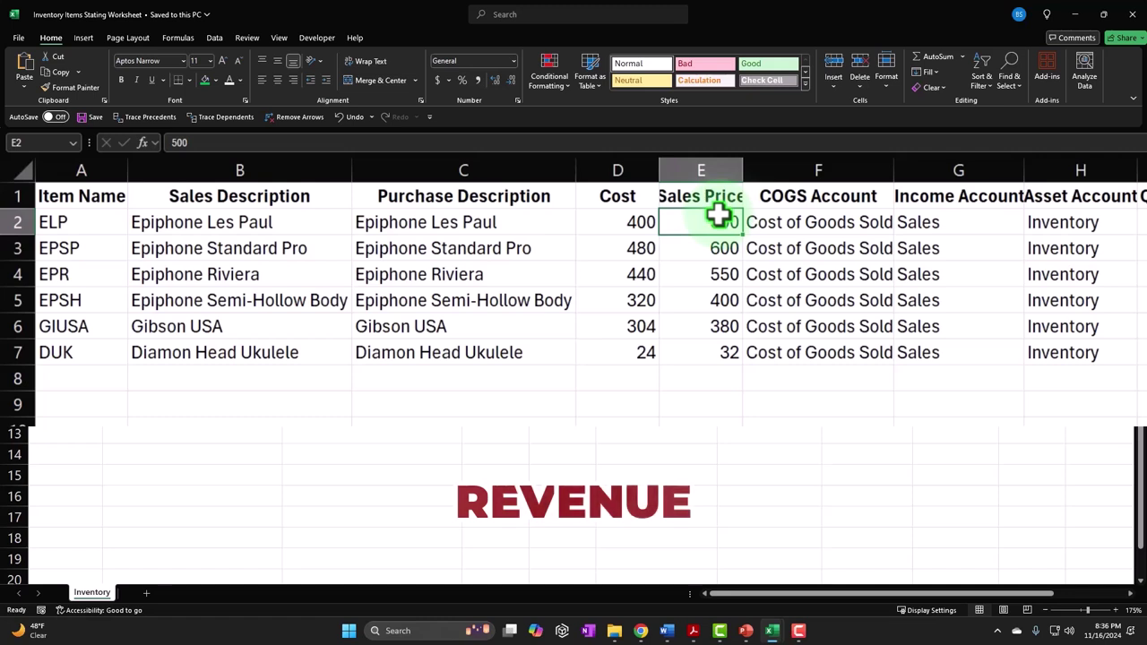
left_click(628, 217)
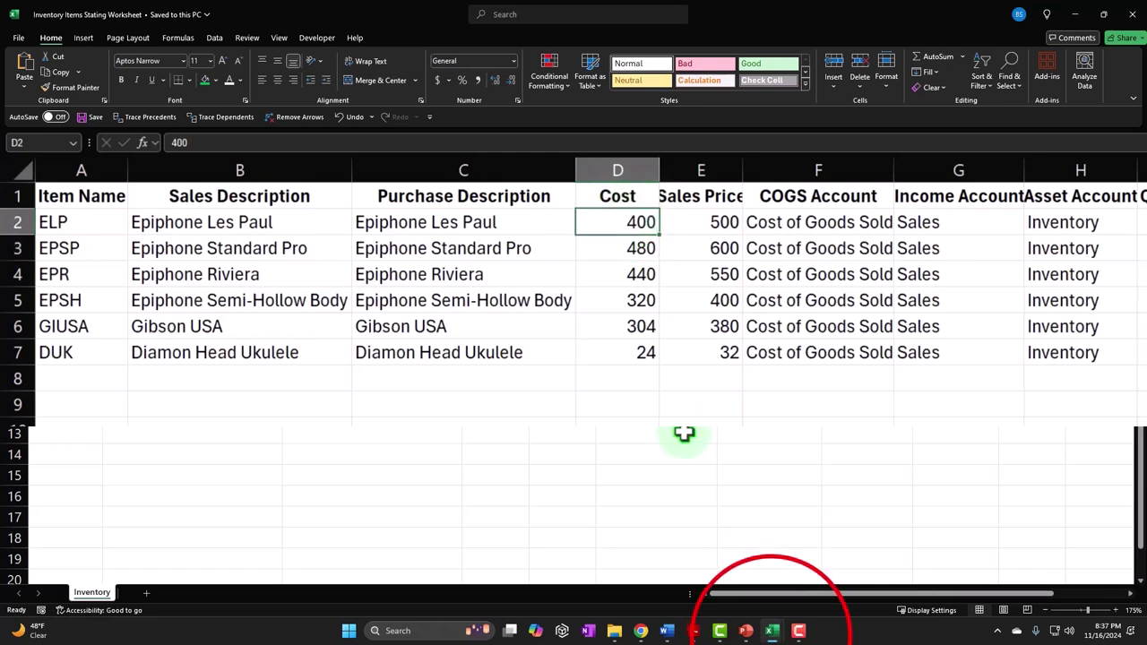
- Return to the 6300 Inventory workbook and enter a formula in AW4 multiplying the ELP ledger's Beg bal unit AU4 by unit cost AV4
mouse_move(771, 629)
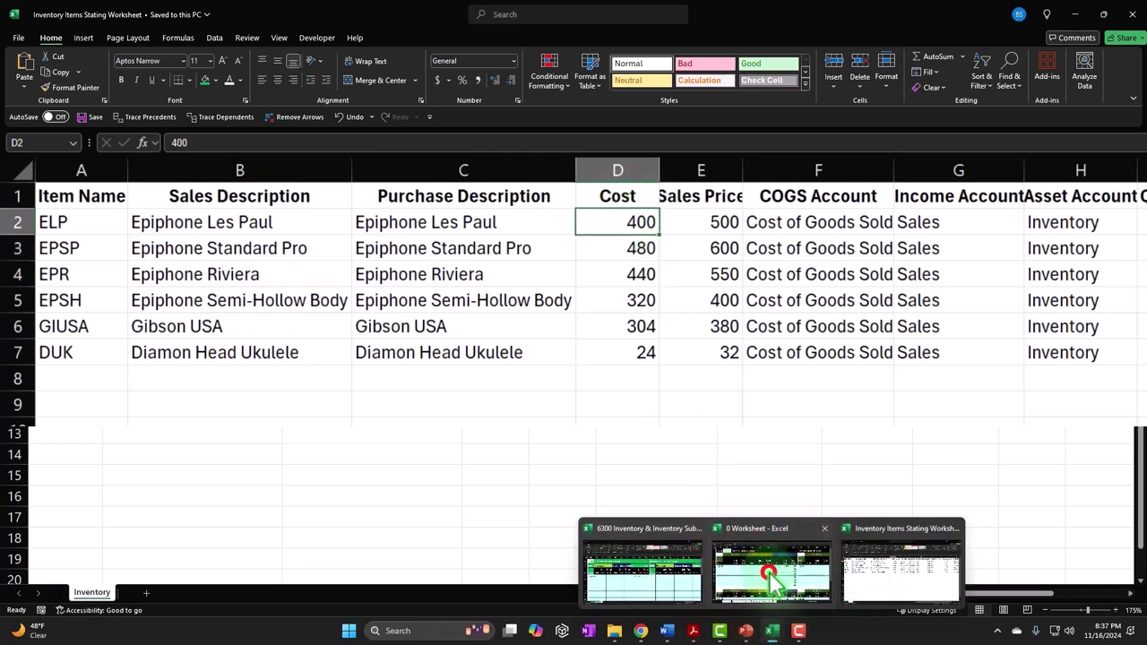
left_click(683, 563)
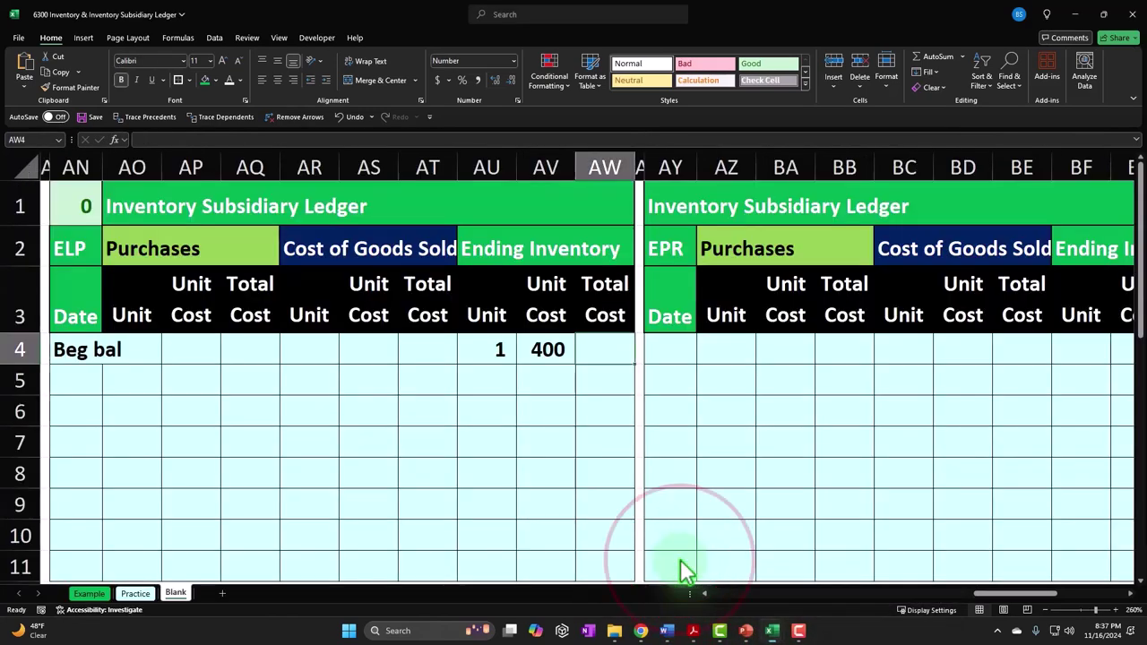
type("=")
key("Left")
key("Left")
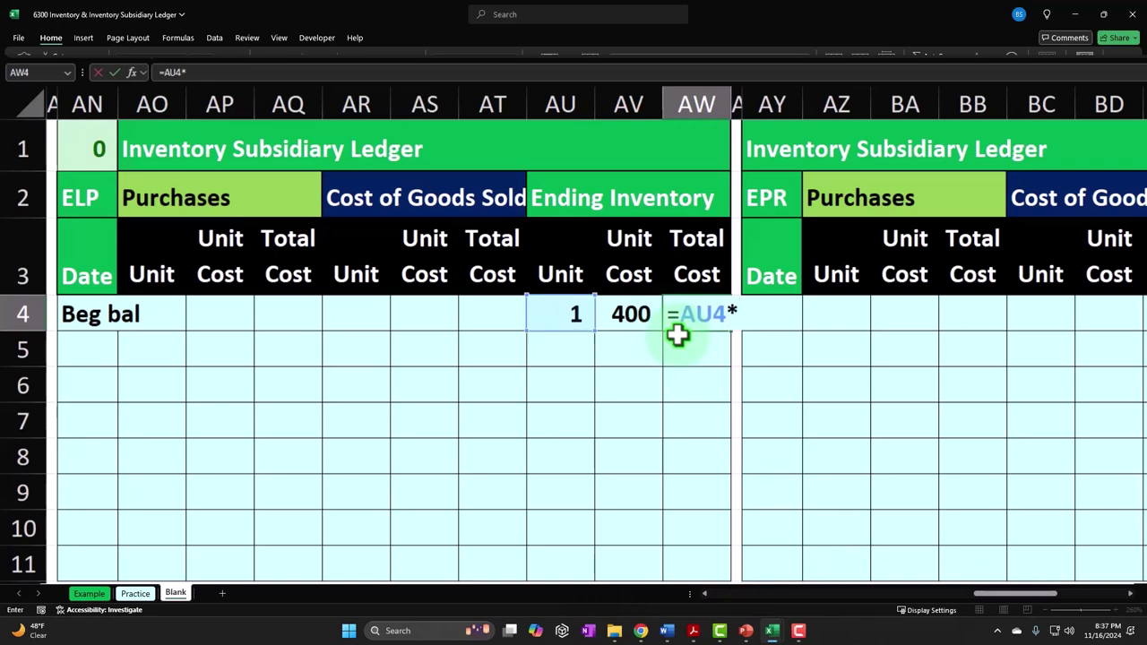
key("Return")
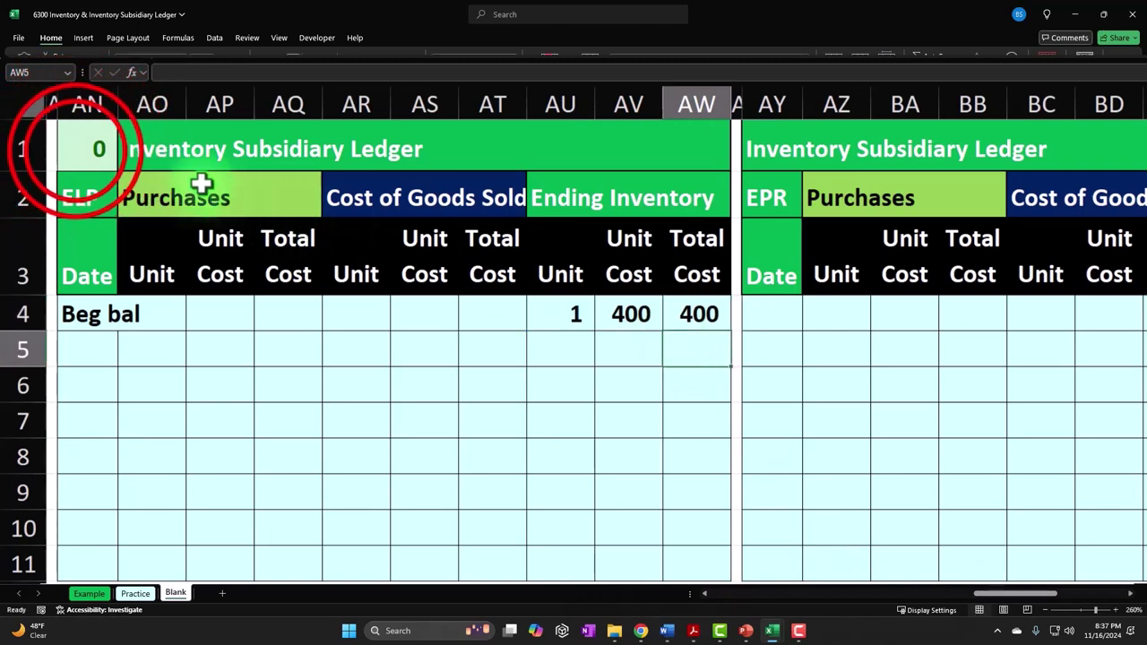
- Carry the ELP ledger's total cost forward with the formula =+AW4 in AW5, filled down to AW11
double_click(74, 149)
key("Return")
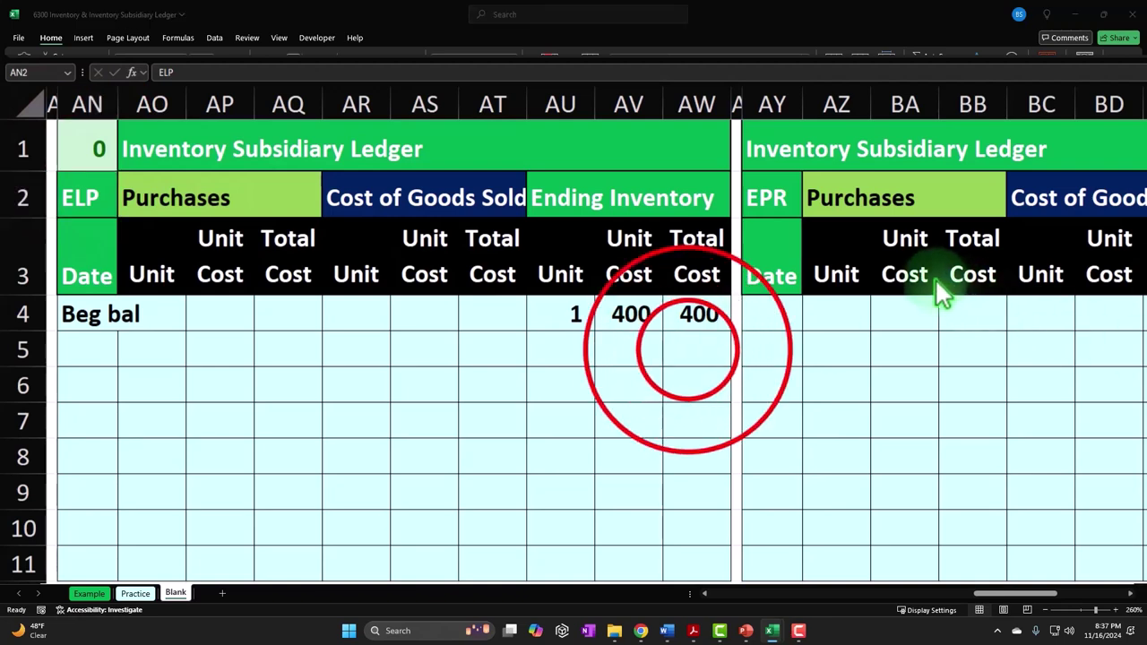
left_click(687, 349)
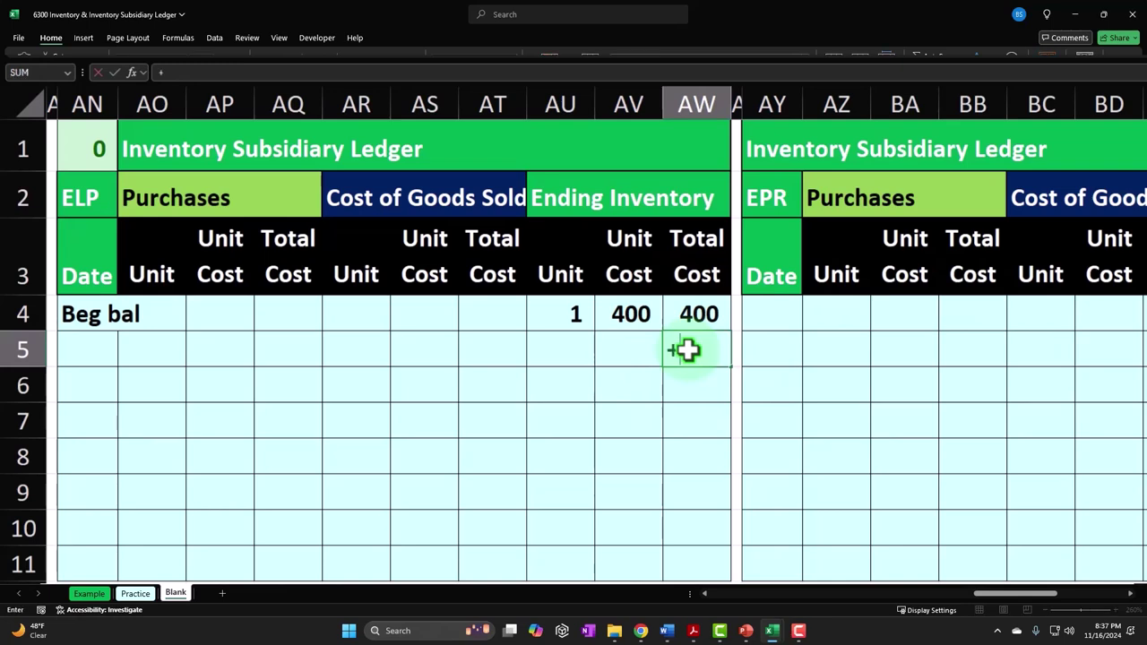
type("+")
key("Up")
key("Return")
left_click(687, 350)
left_click_drag(728, 370, 705, 568)
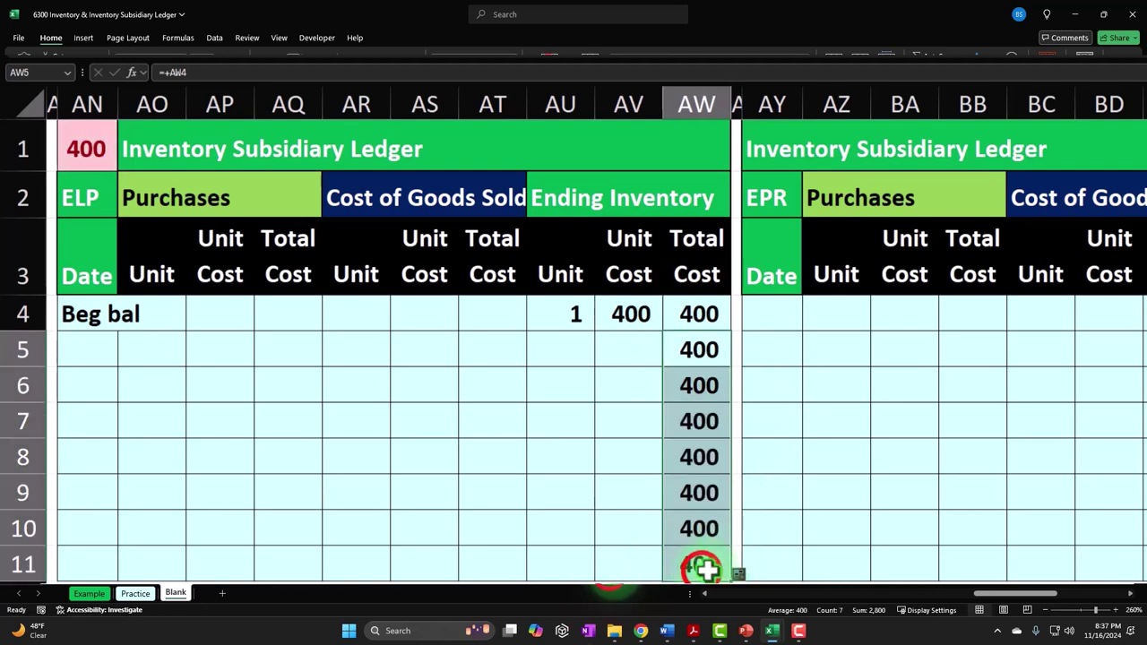
left_click(701, 567)
- Examine which ledger ending balances the total formula in AN1 adds together
left_click(99, 146)
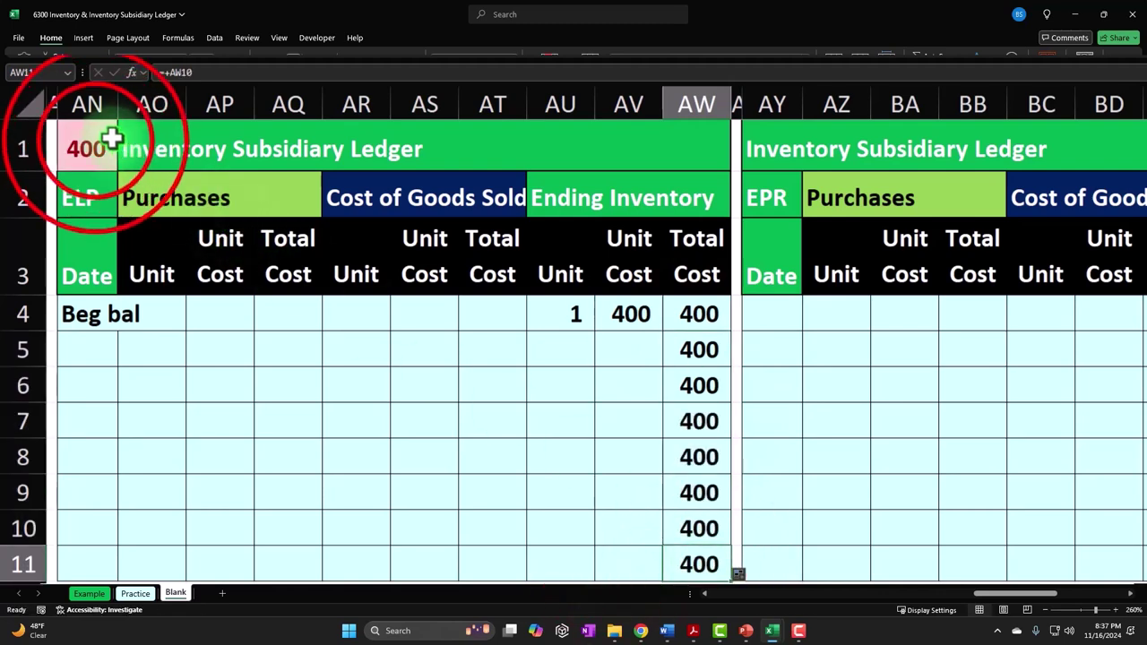
double_click(95, 146)
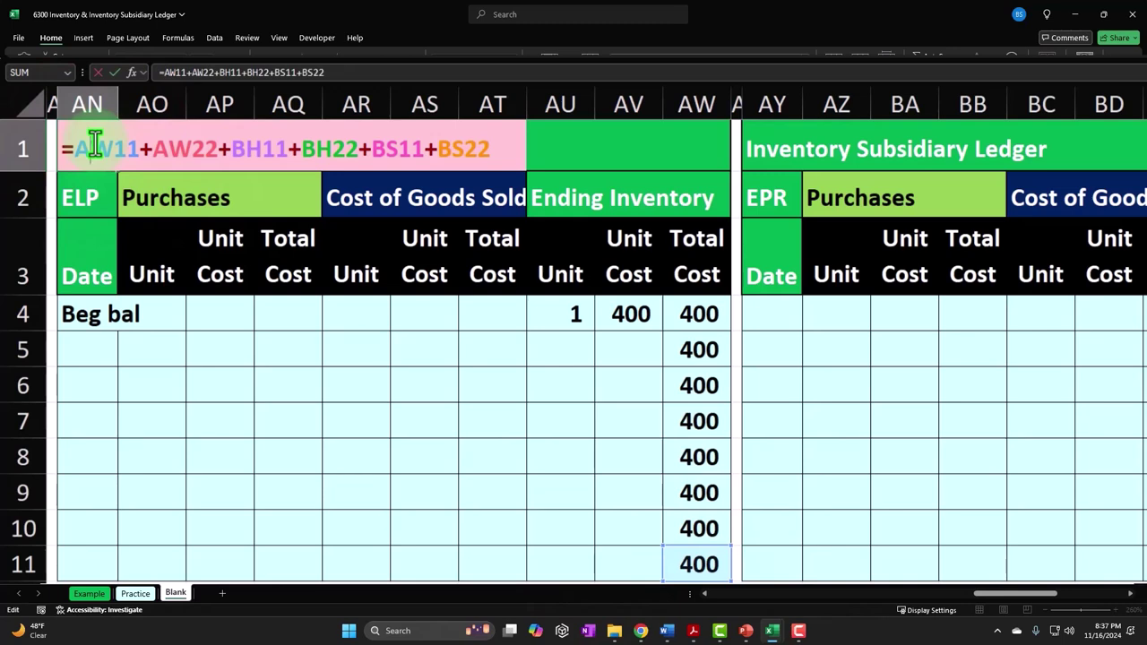
key("Return")
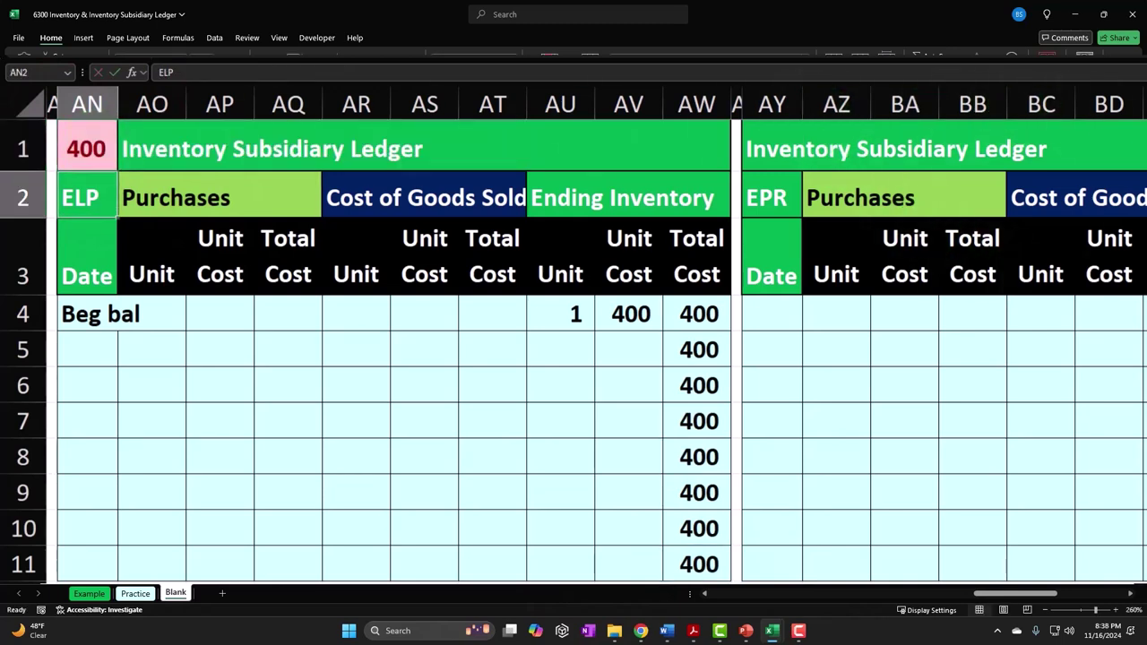
- Label the first row of the EPSP ledger in AN15 with a formula referencing the ELP ledger's "Beg bal" cell AN4
left_click(302, 371)
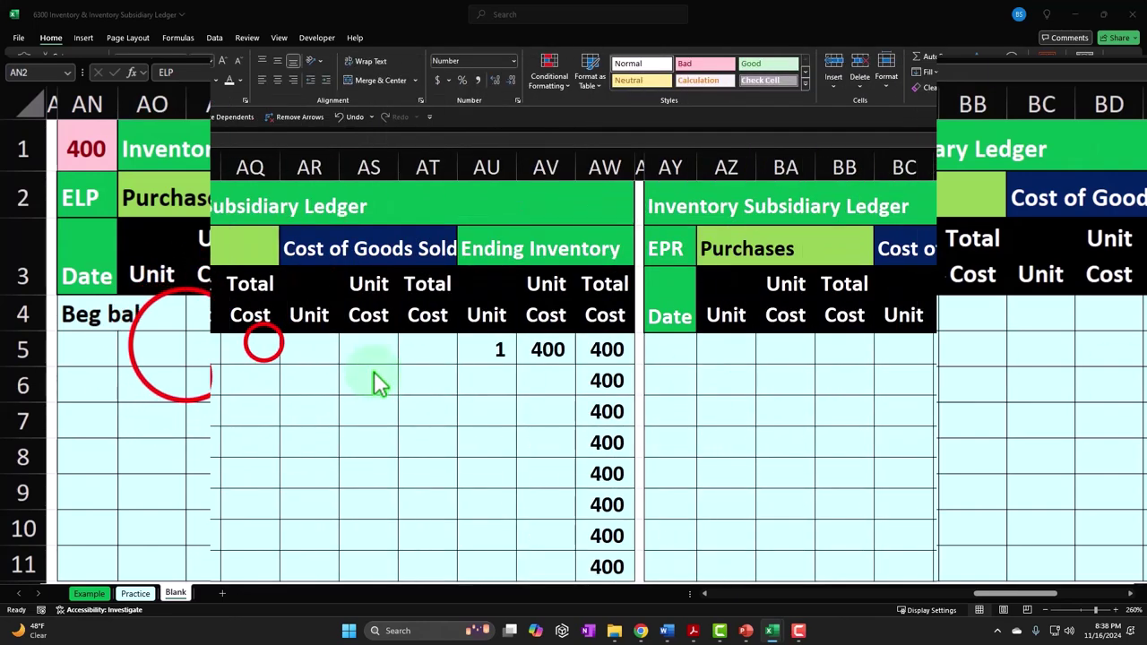
scroll(161, 381, "down", 3)
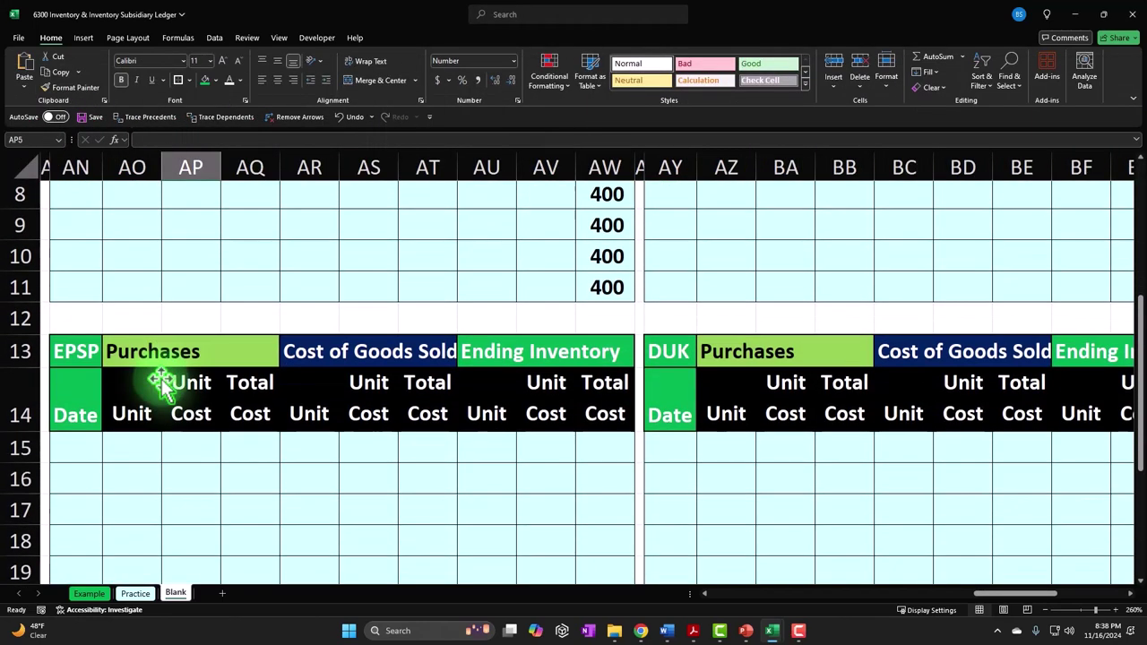
left_click(90, 356)
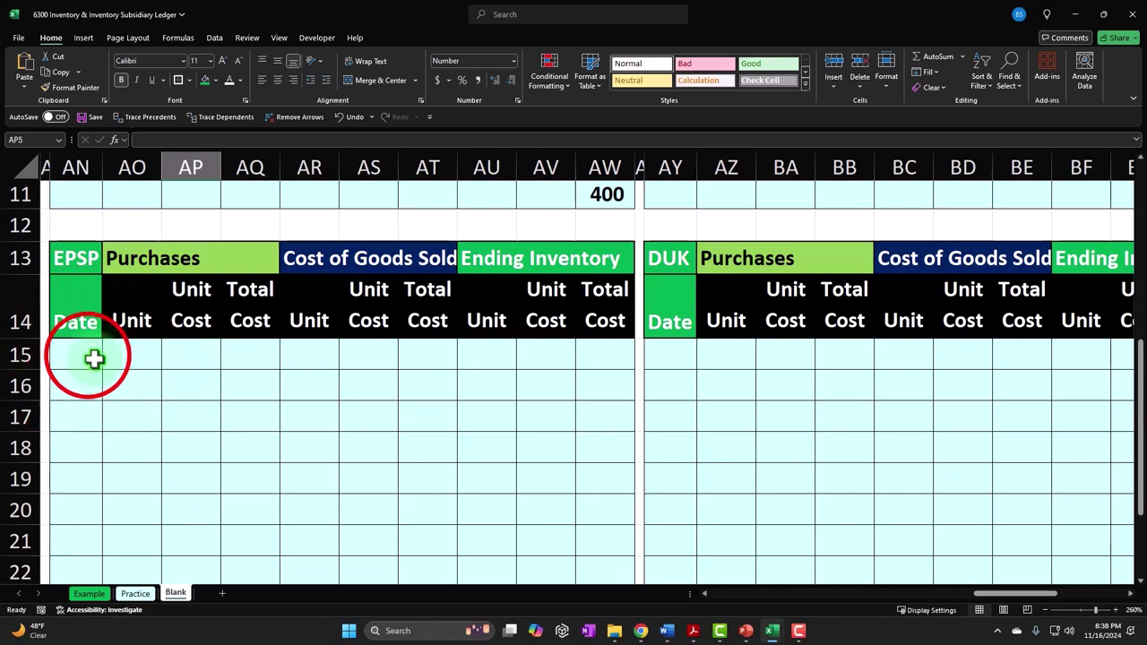
type("=")
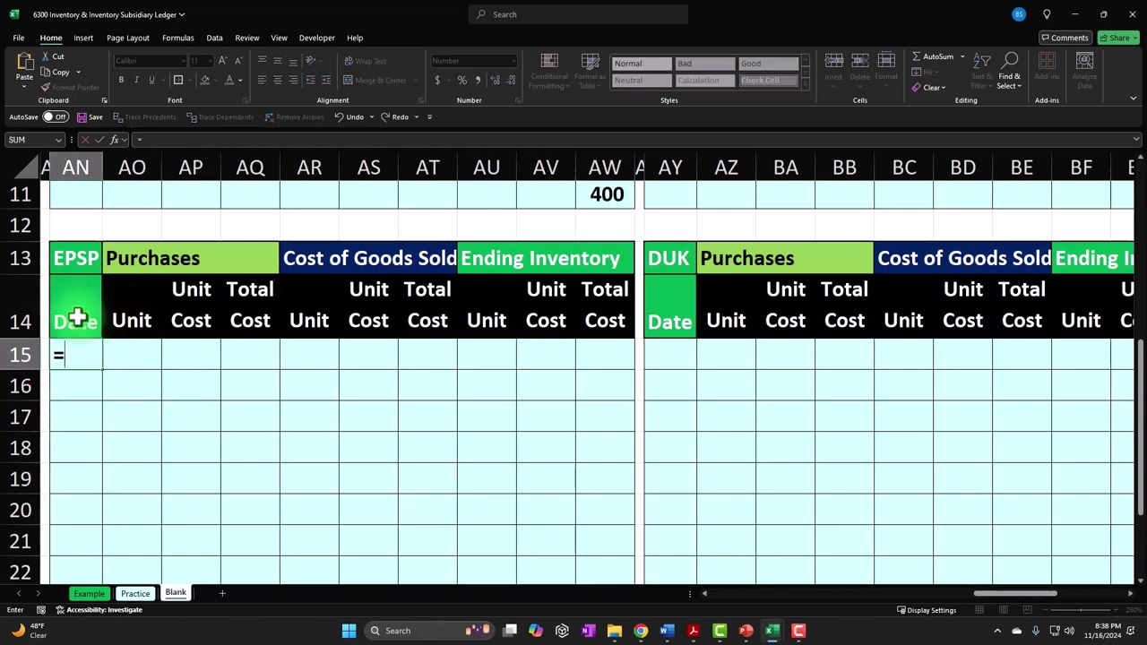
key("Up")
key("Up")
key("Up")
key("Up")
key("Up")
key("Up")
key("Up")
key("Up")
key("Up")
key("Up")
key("Return")
key("Return")
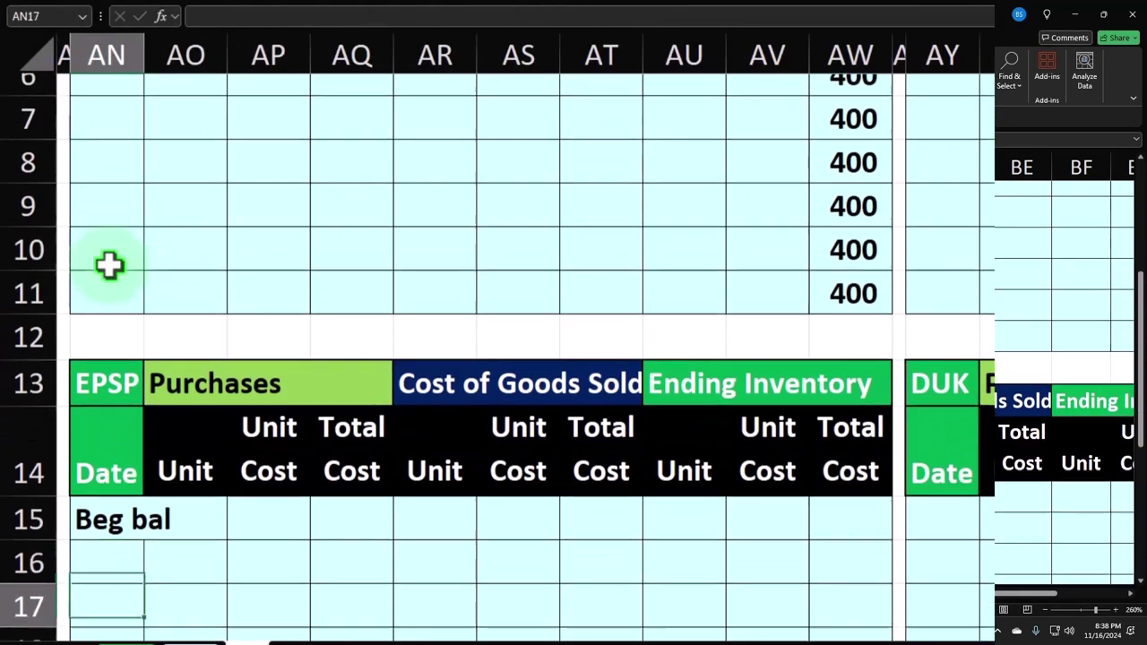
- Fill the EPSP ledger's Beg bal Ending Inventory with 1 unit, unit cost 480 and a total cost formula in AW15
scroll(108, 265, "down", 1)
key("Up")
key("Up")
key("Up")
key("Right")
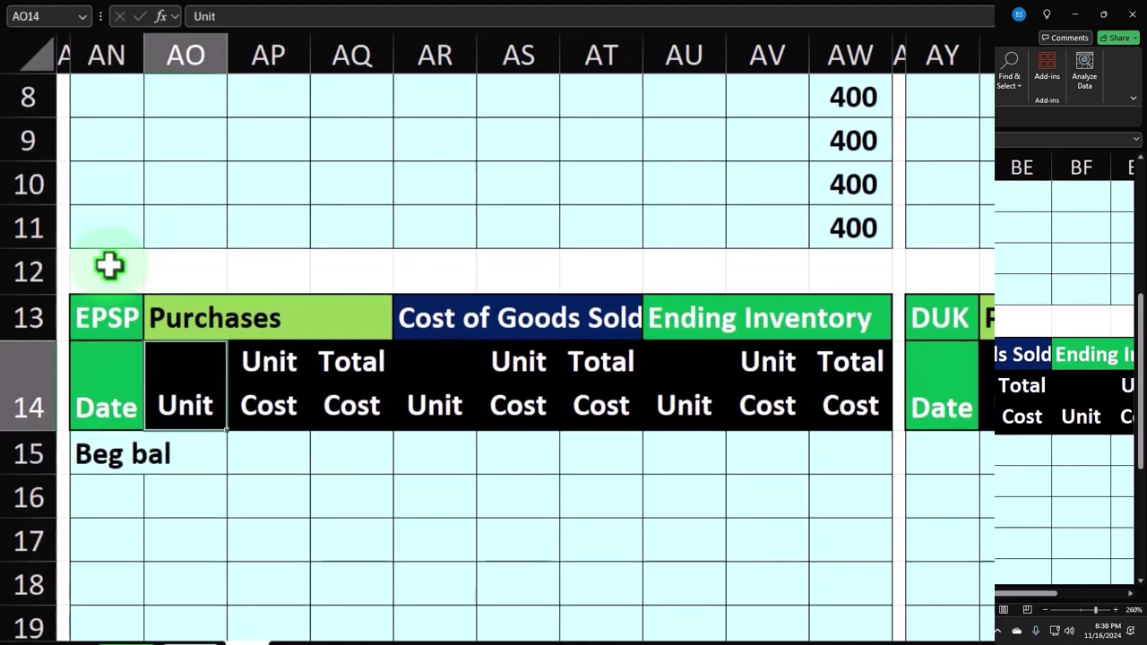
key("Down")
key("Right")
key("Right")
key("Right")
key("Right")
key("Right")
key("Right")
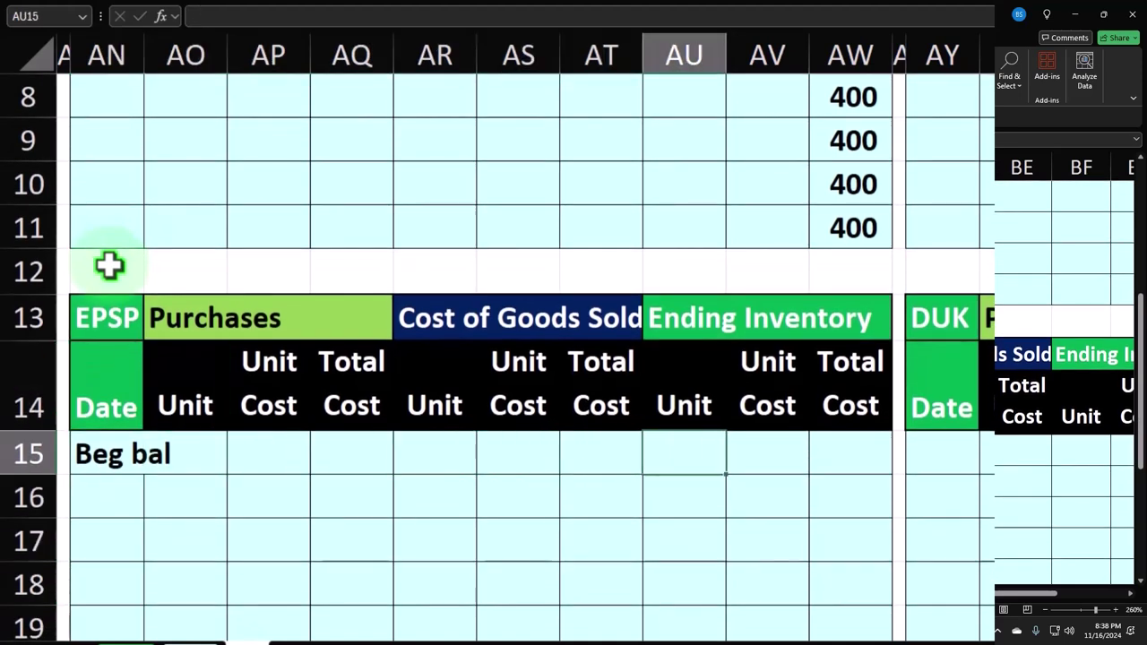
key("Tab")
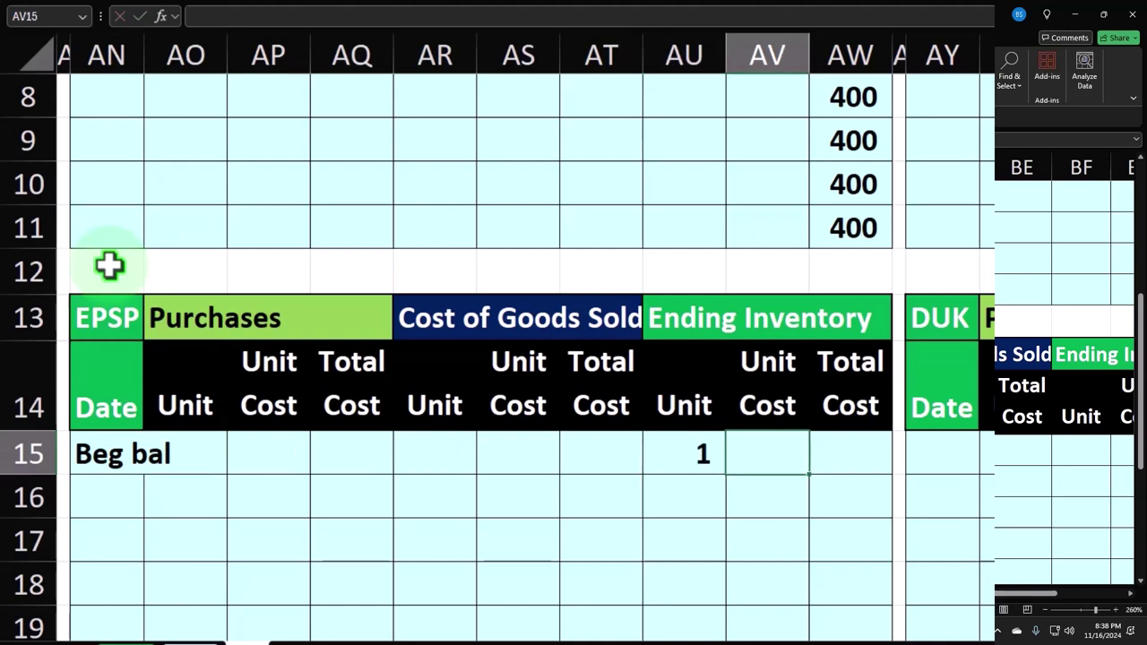
type("480")
key("Tab")
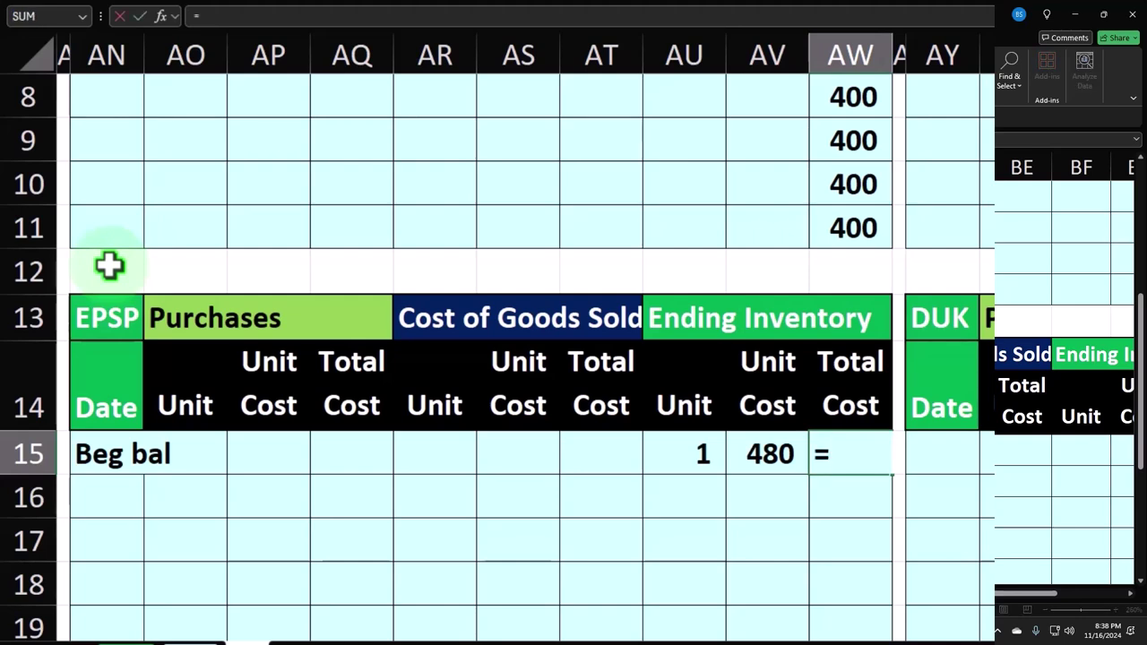
key("Return")
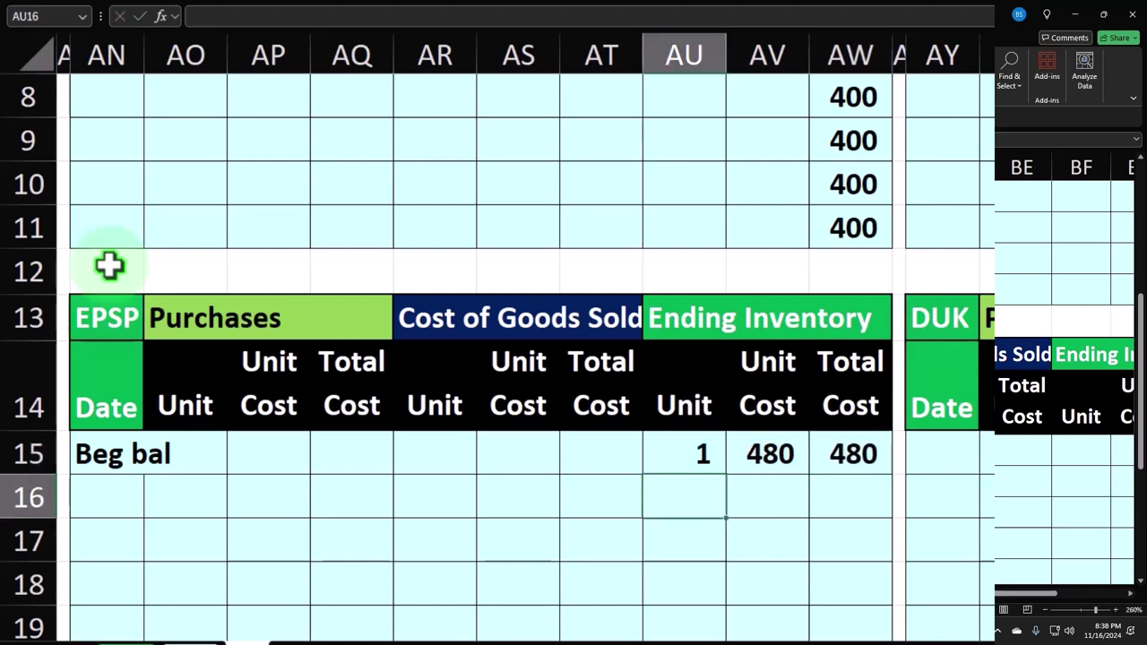
- Carry the EPSP ledger's total cost forward with the formula =AW15 in AW16, filled down to AW22
scroll(149, 290, "down", 1)
key("Right")
key("Right")
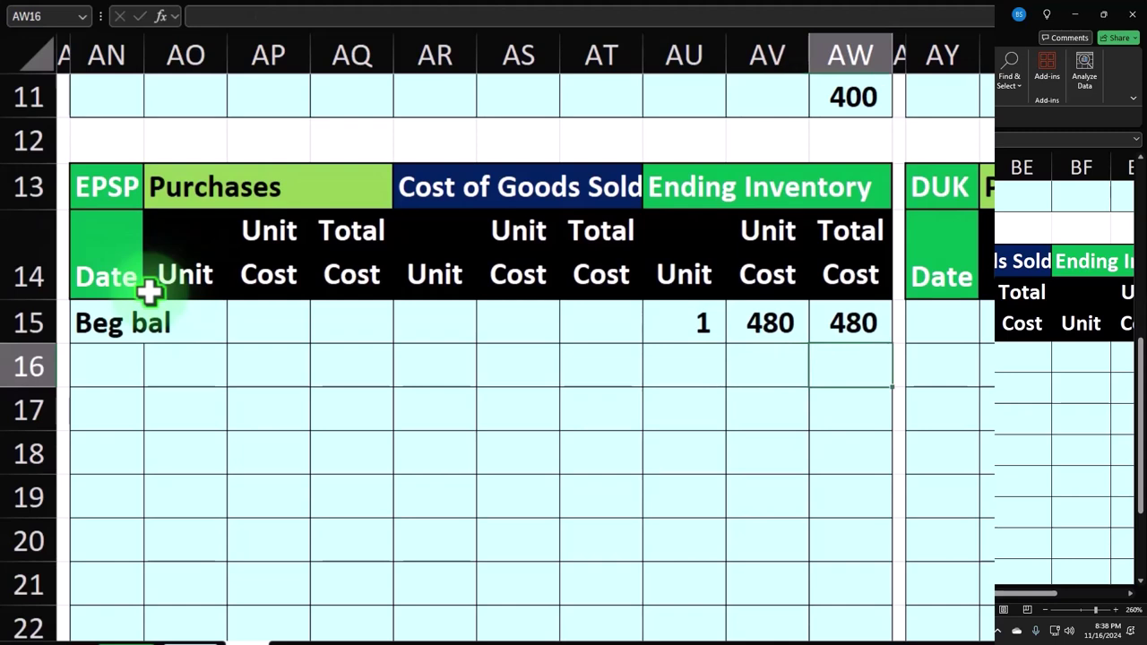
type("=")
key("Up")
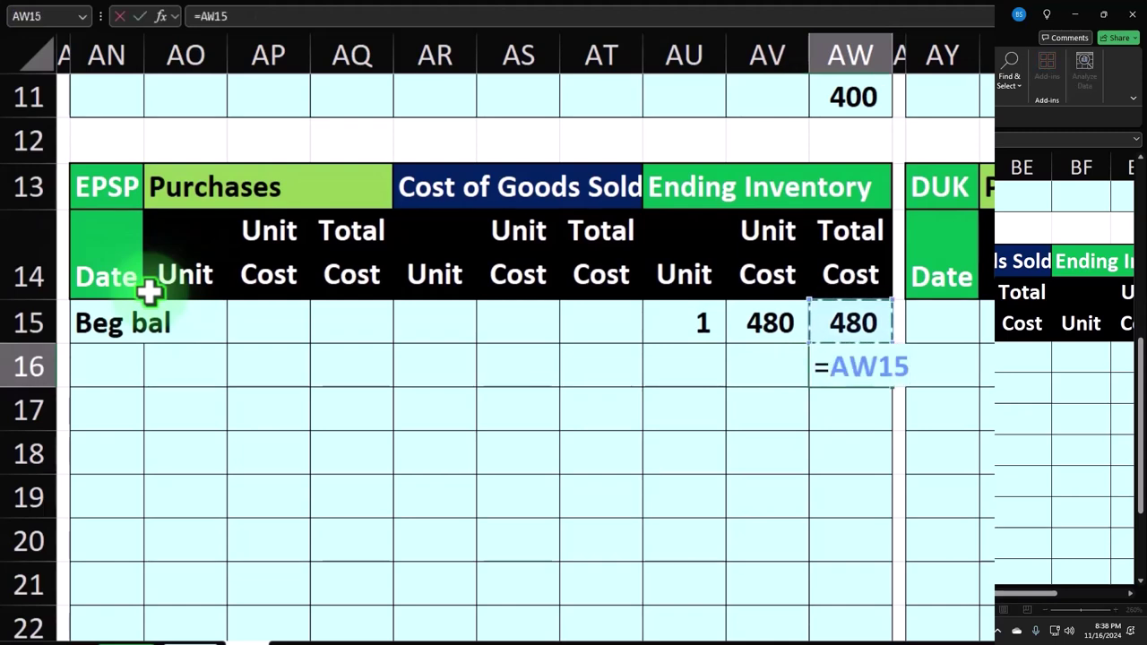
key("ctrl+Return")
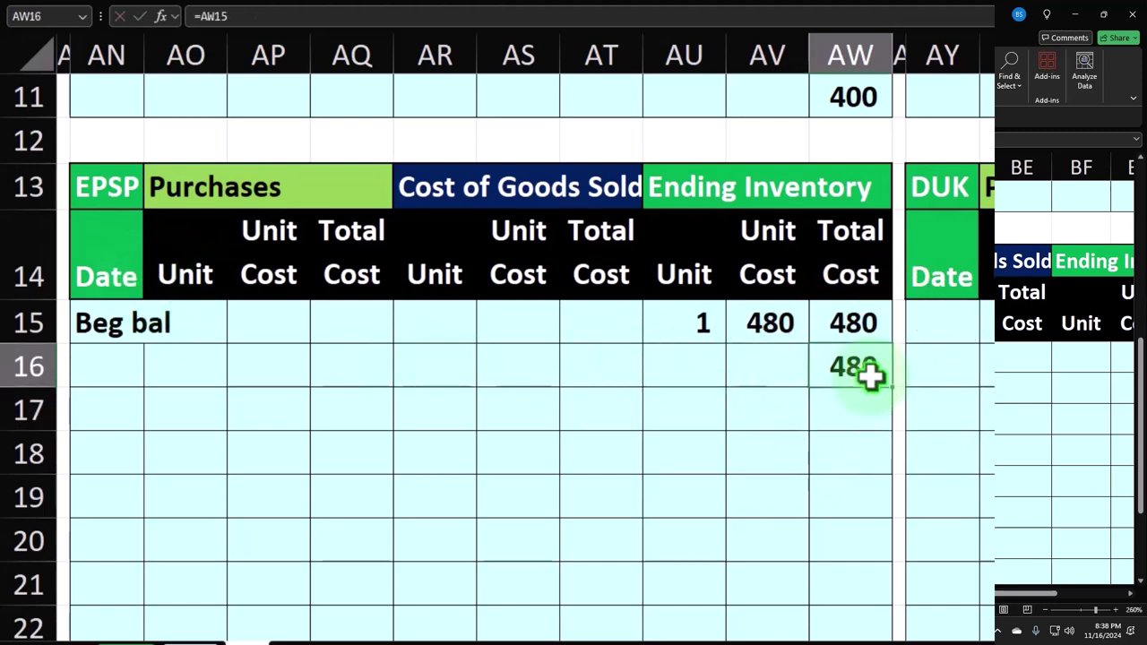
scroll(870, 376, "down", 1)
left_click_drag(893, 257, 891, 484)
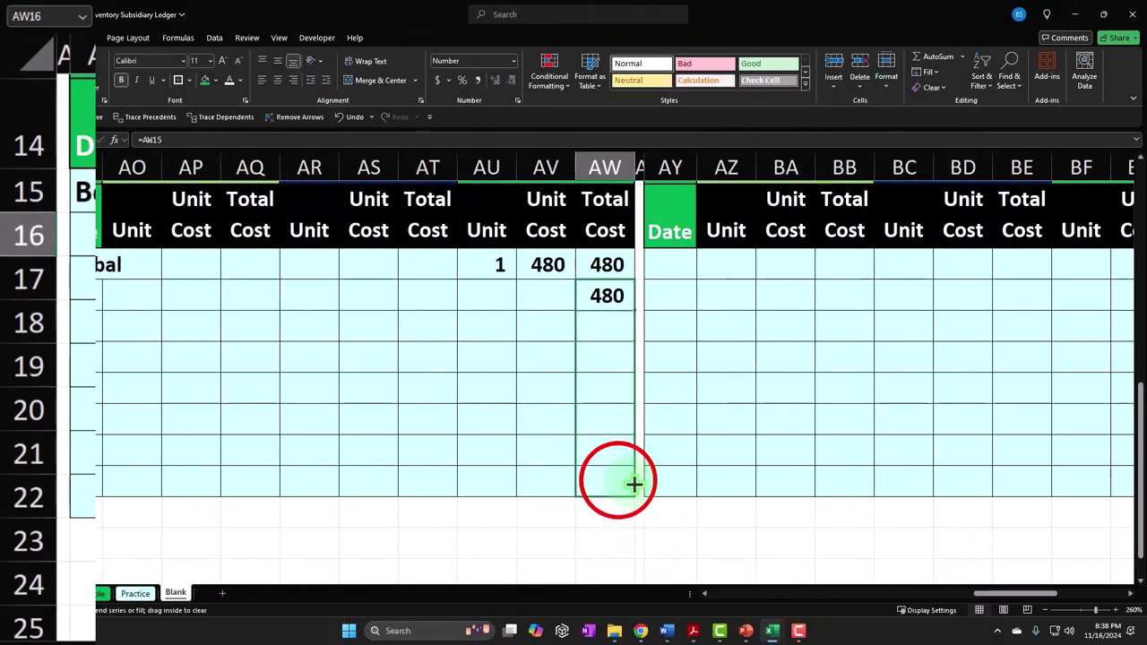
left_click_drag(633, 484, 634, 484)
left_click(605, 485)
key("Return")
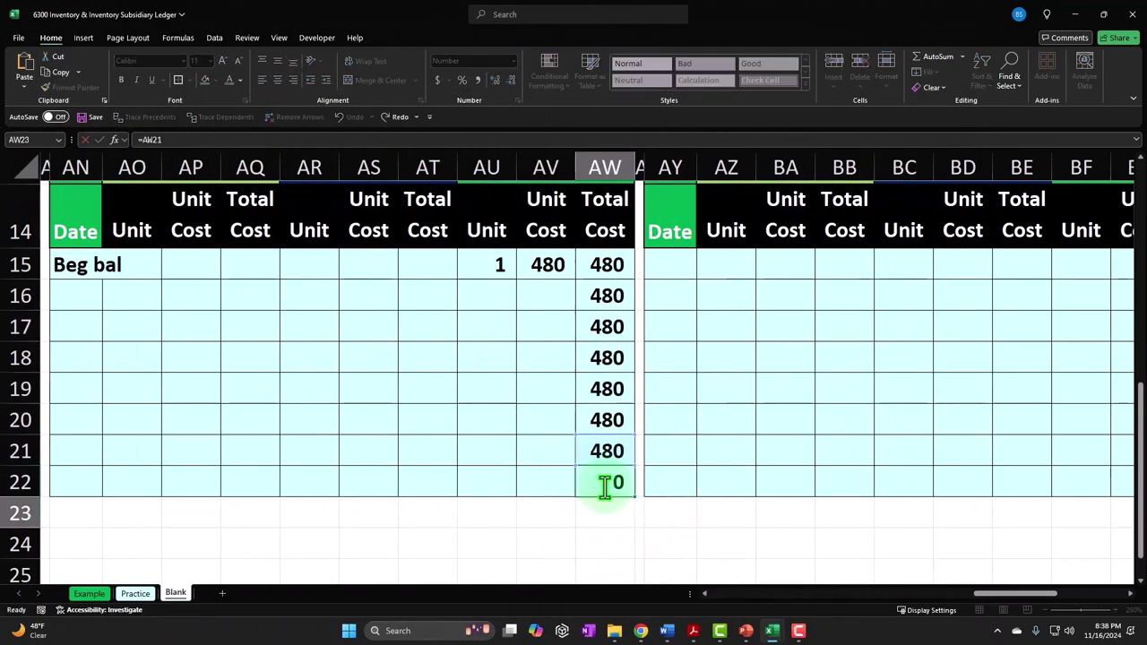
- Compare the combined inventory total in AN1 with the Beg bal rows of the ELP and EPSP ledgers
scroll(574, 486, "up", 5)
left_click(80, 209)
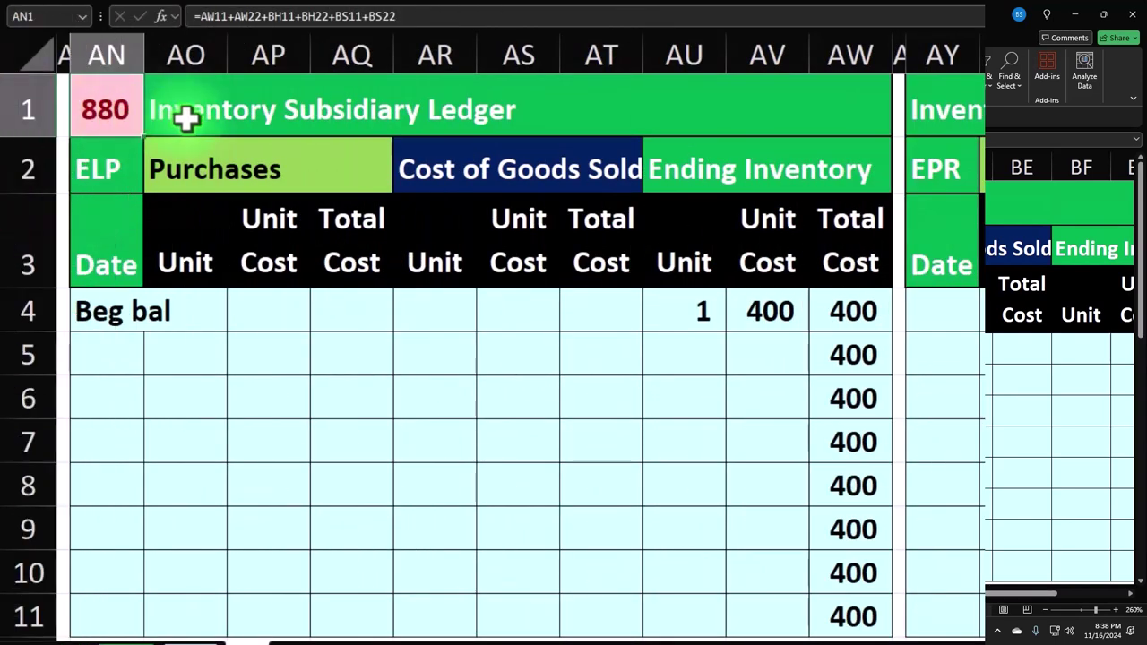
left_click(682, 307)
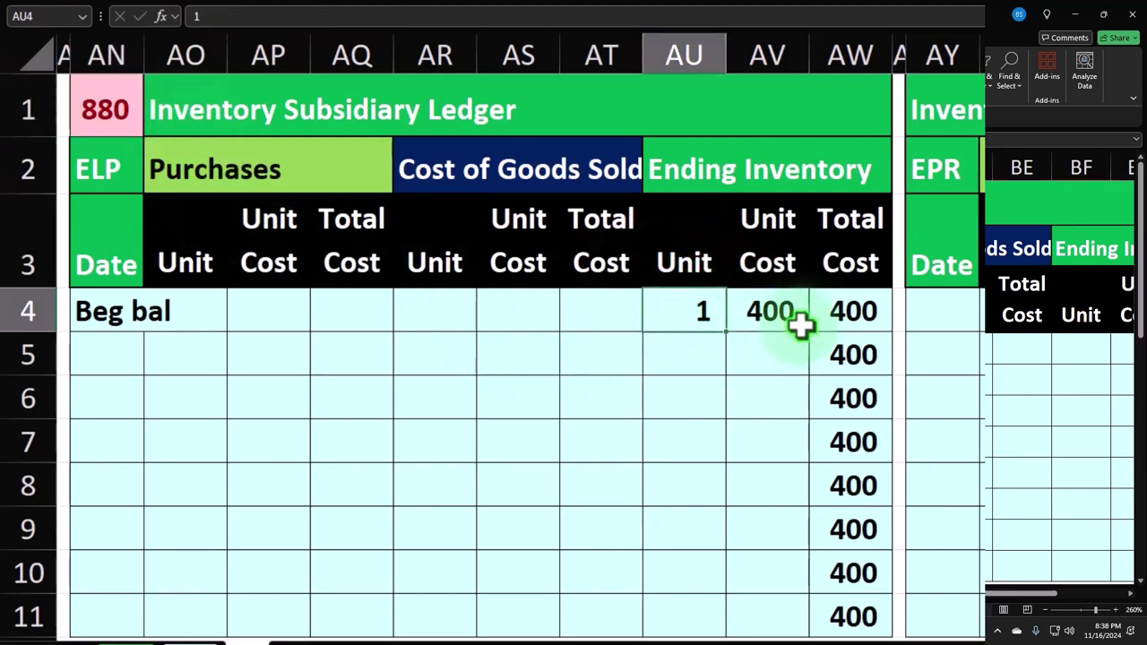
scroll(800, 328, "down", 3)
left_click(703, 445)
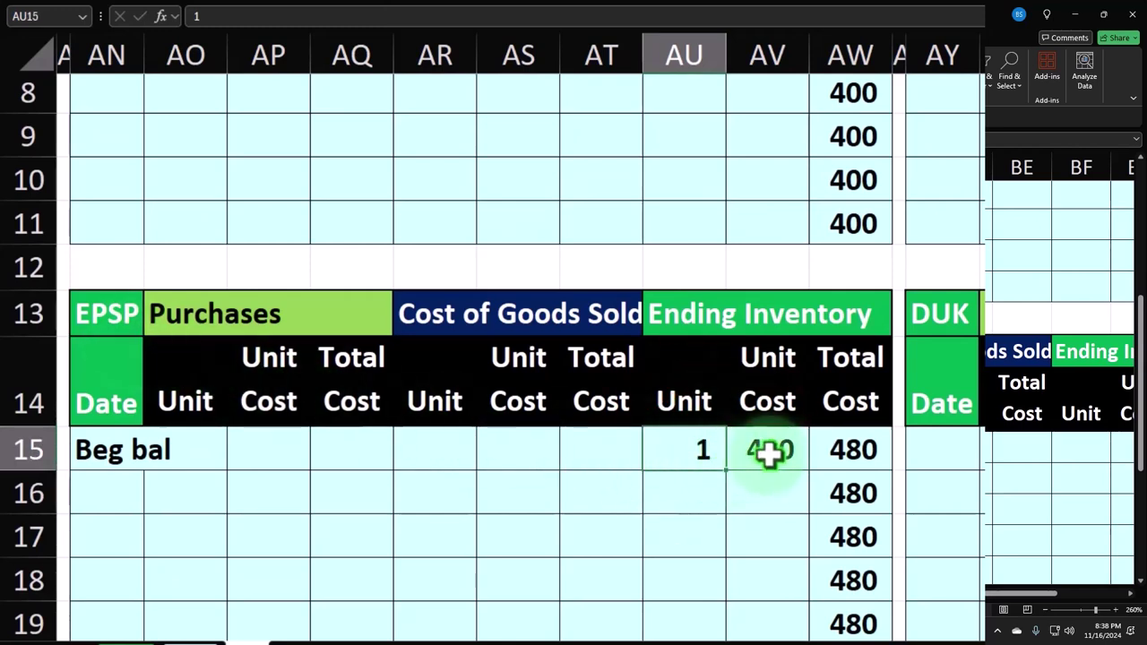
scroll(862, 511, "up", 3)
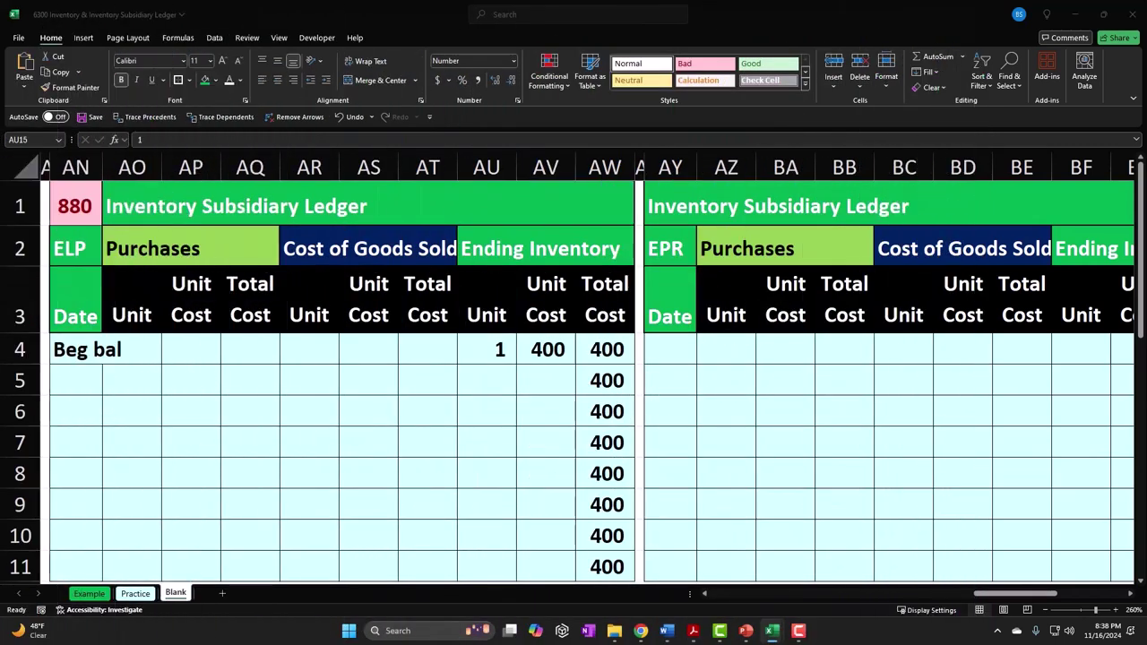
- Label the first row of the EPR ledger in AY4 with a formula referencing the ELP ledger's "Beg bal" cell AN4
left_click(747, 336)
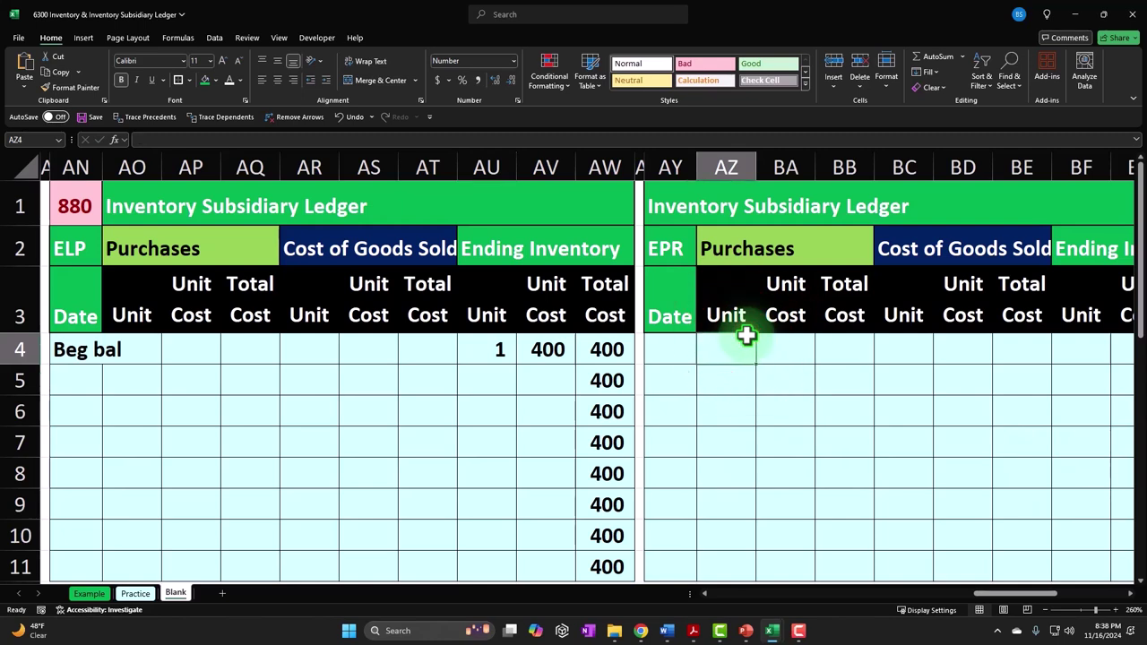
key("Right")
key("Right")
key("Right")
key("Right")
key("Right")
key("Right")
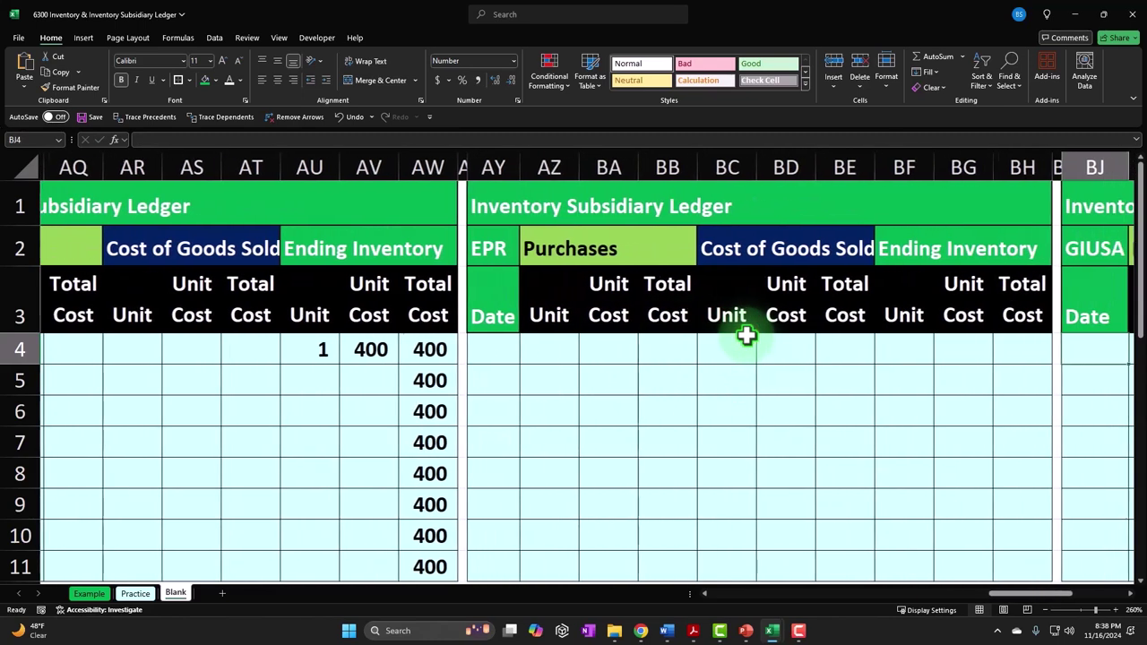
key("Left")
key("Left")
key("Left")
key("Left")
key("Left")
key("Left")
key("Left")
key("Left")
key("Left")
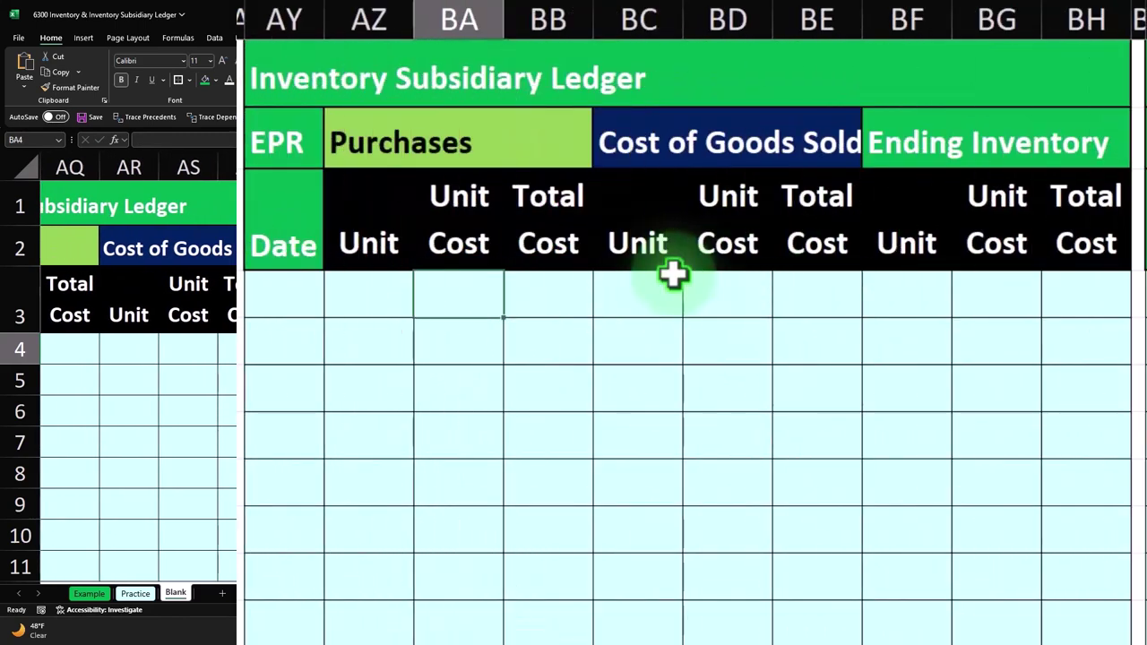
type("=")
key("Left")
key("Left")
key("Left")
key("Left")
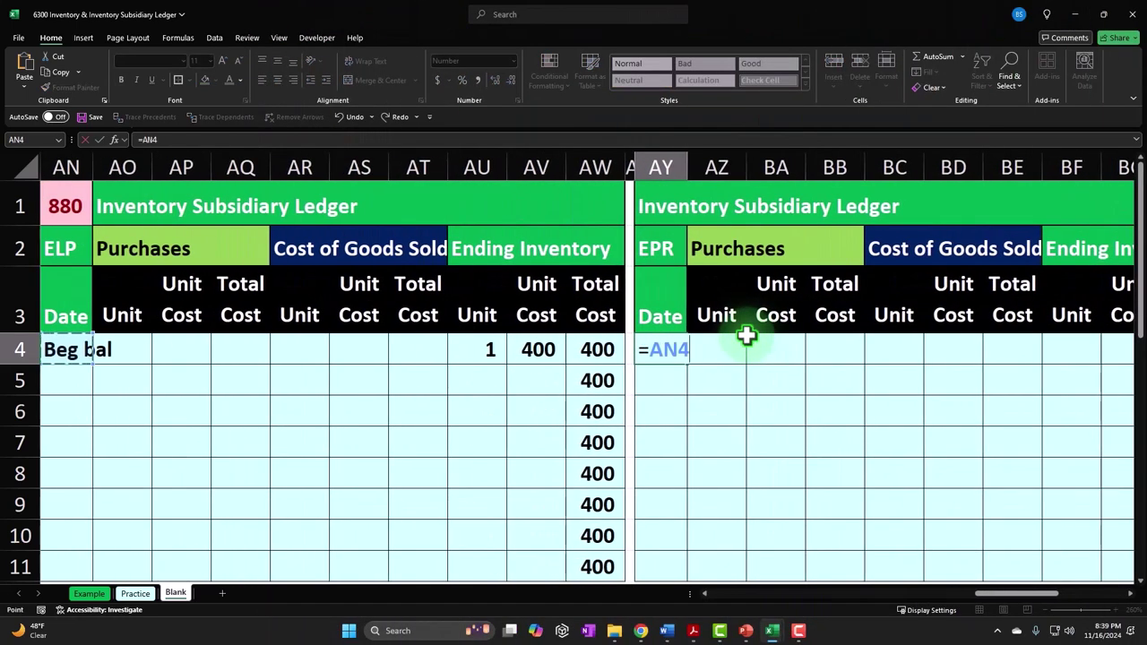
key("Return")
- Fill the EPR ledger's Beg bal Ending Inventory with 1 unit, unit cost 440 and a total cost formula in BH4
key("Right")
key("Right")
key("Right")
key("Right")
key("Right")
key("Right")
key("Right")
key("Right")
key("Right")
key("Right")
key("Right")
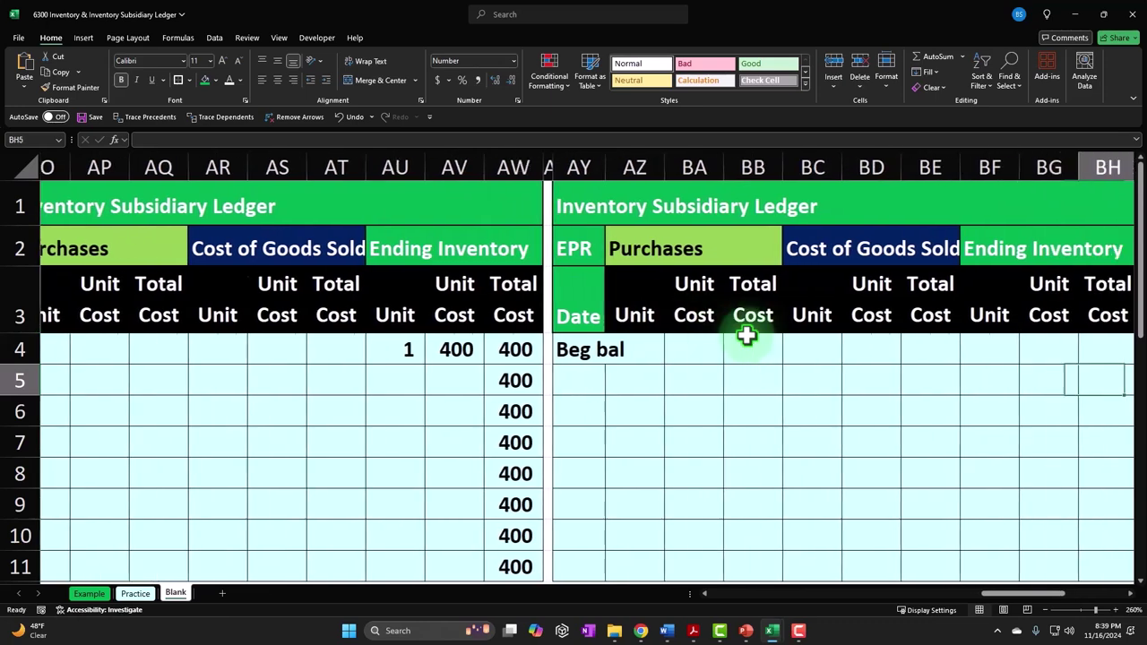
scroll(747, 336, "right", 4)
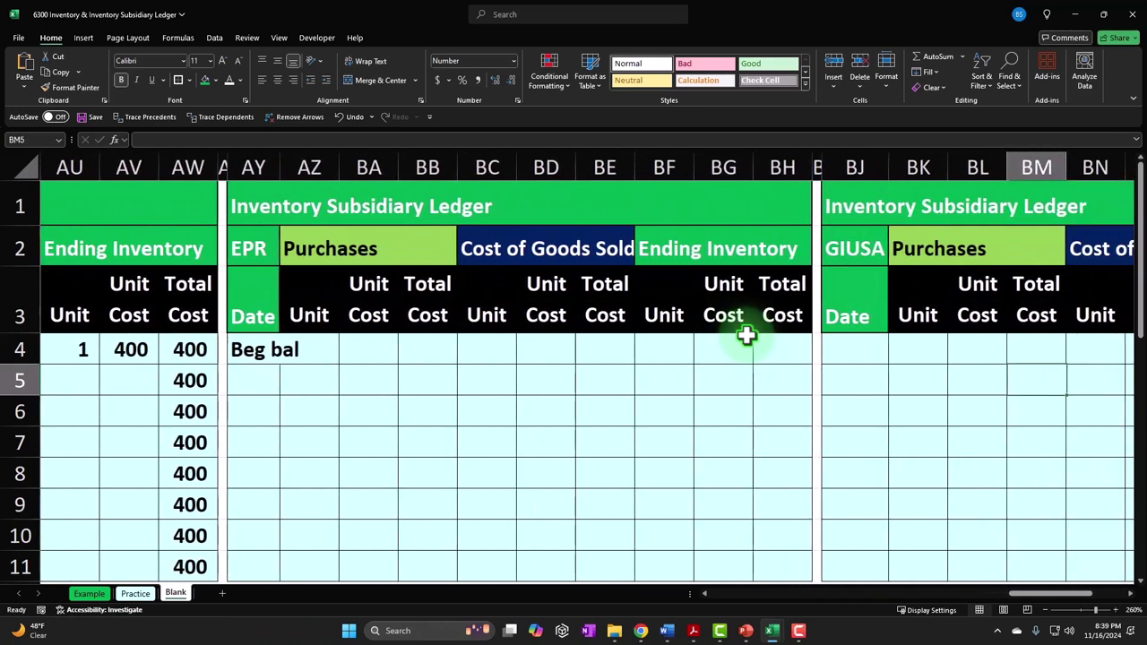
key("Up")
key("Left")
key("Left")
key("Left")
key("Left")
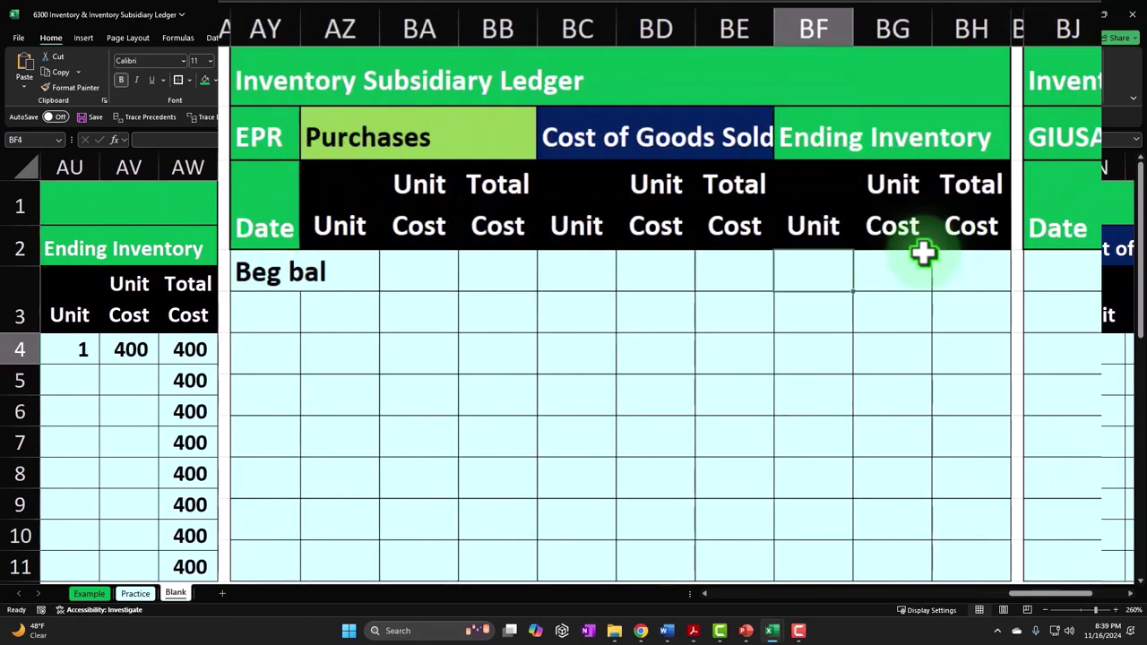
key("Right")
type("440")
key("Return")
key("Right")
key("Right")
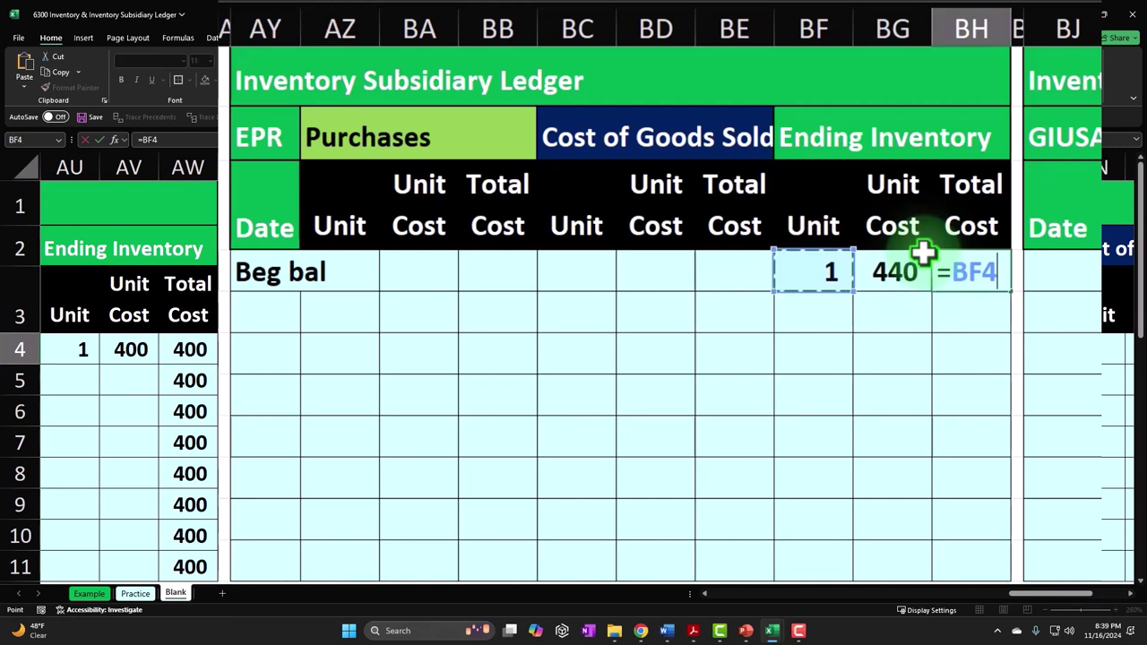
key("Return")
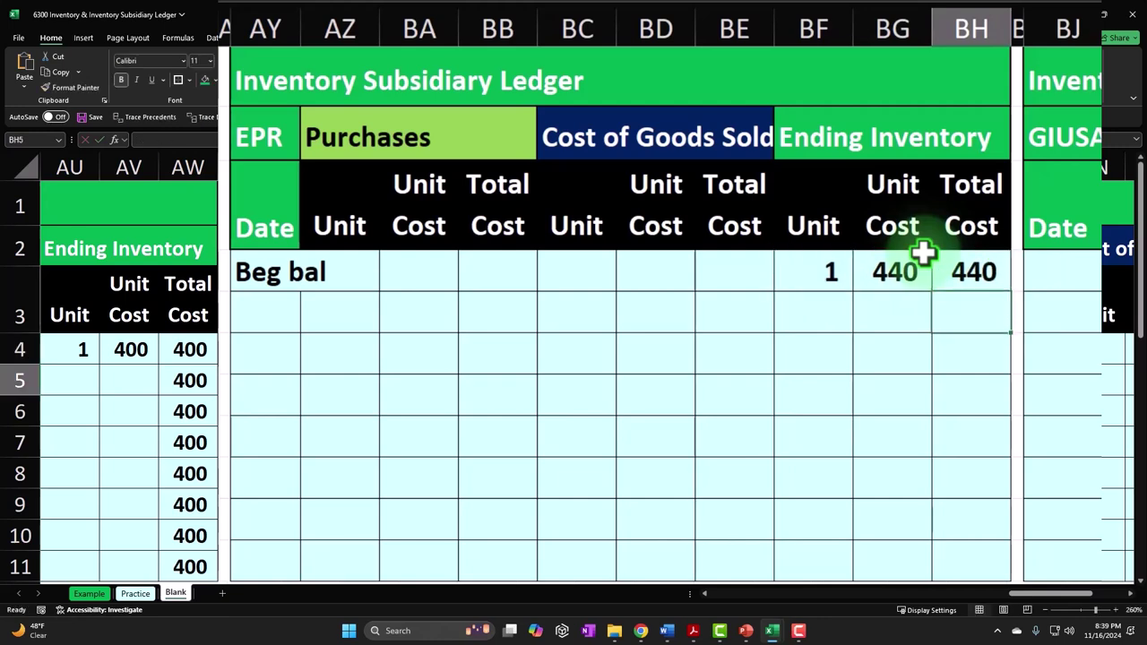
- Carry the EPR ledger's total cost forward with the formula =BH4 in BH5, filled down to BH11
key("Return")
scroll(935, 281, "down", 1)
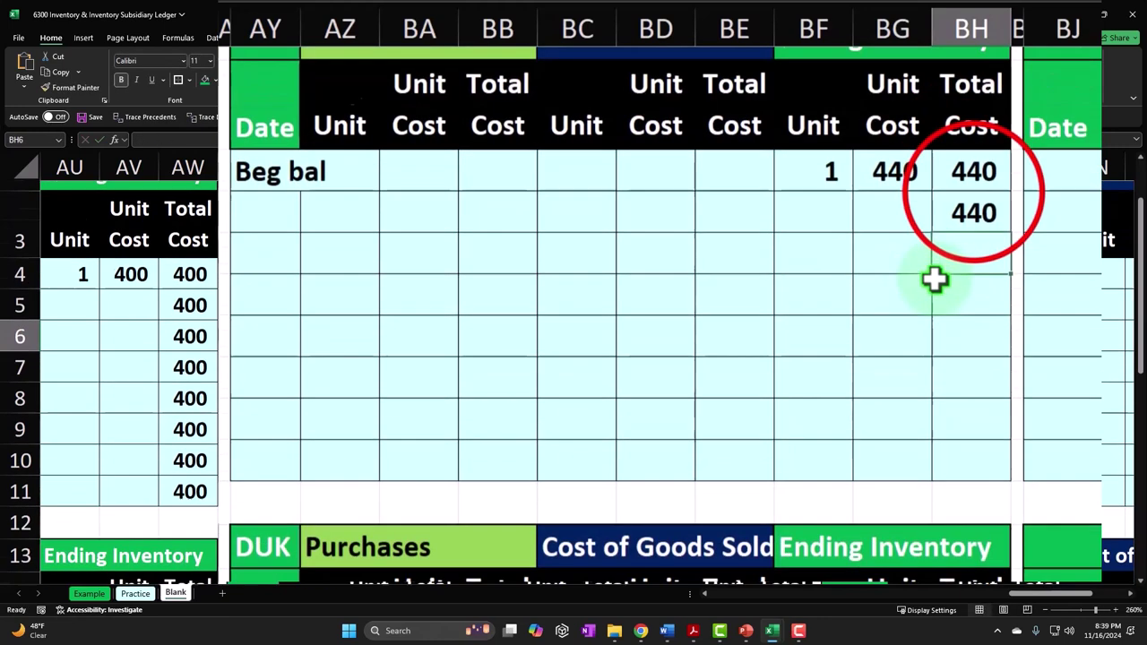
left_click(986, 192)
left_click_drag(1001, 211, 984, 443)
double_click(977, 439)
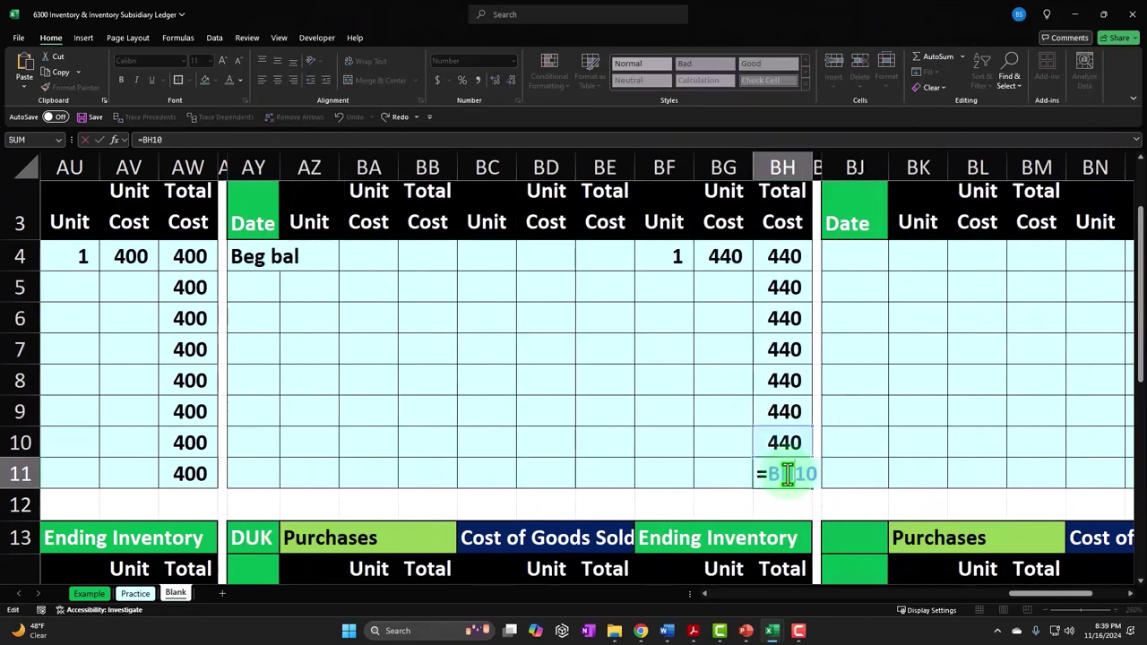
key("Return")
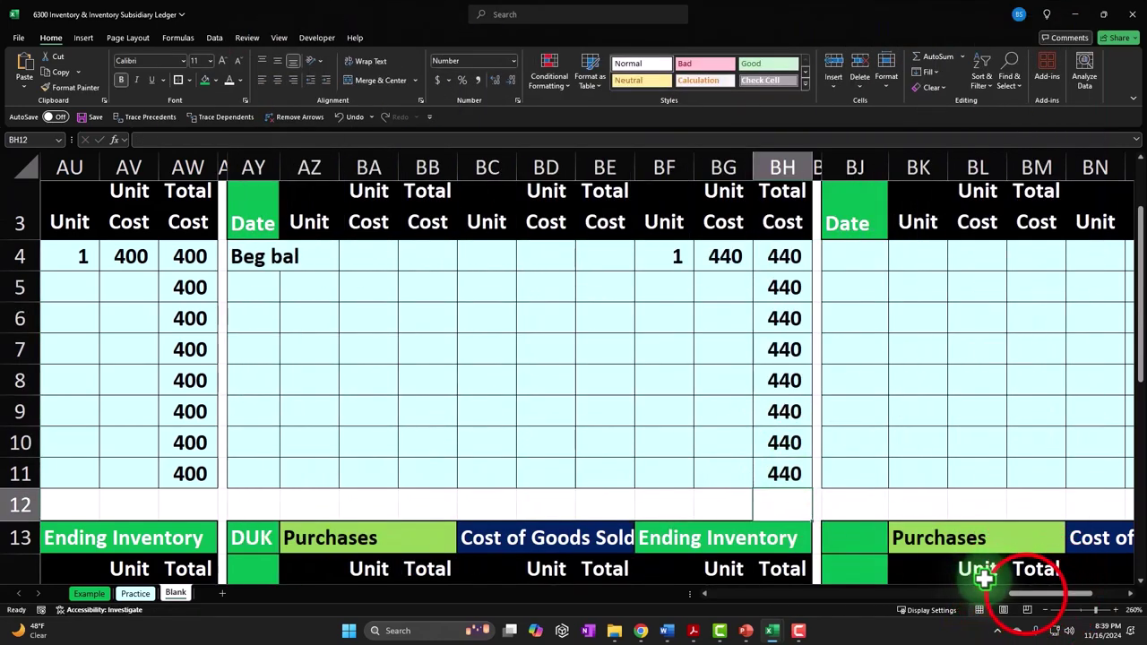
- Widen column AN enough to display the combined inventory total in AN1
left_click_drag(1040, 593, 977, 593)
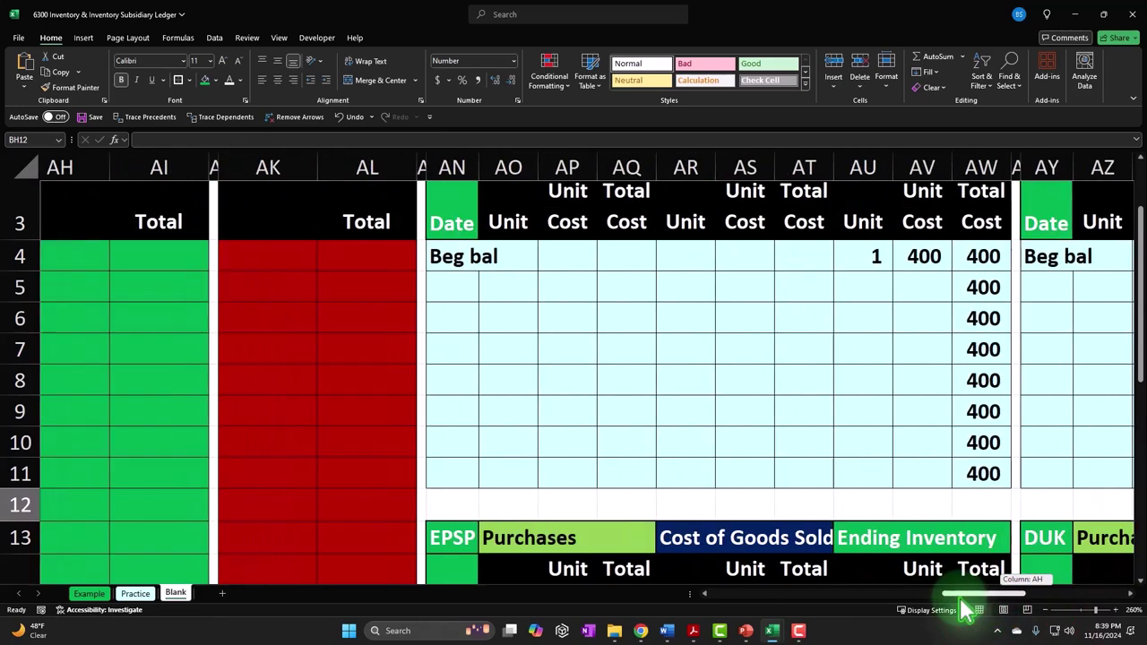
scroll(676, 409, "up", 1)
left_click(452, 206)
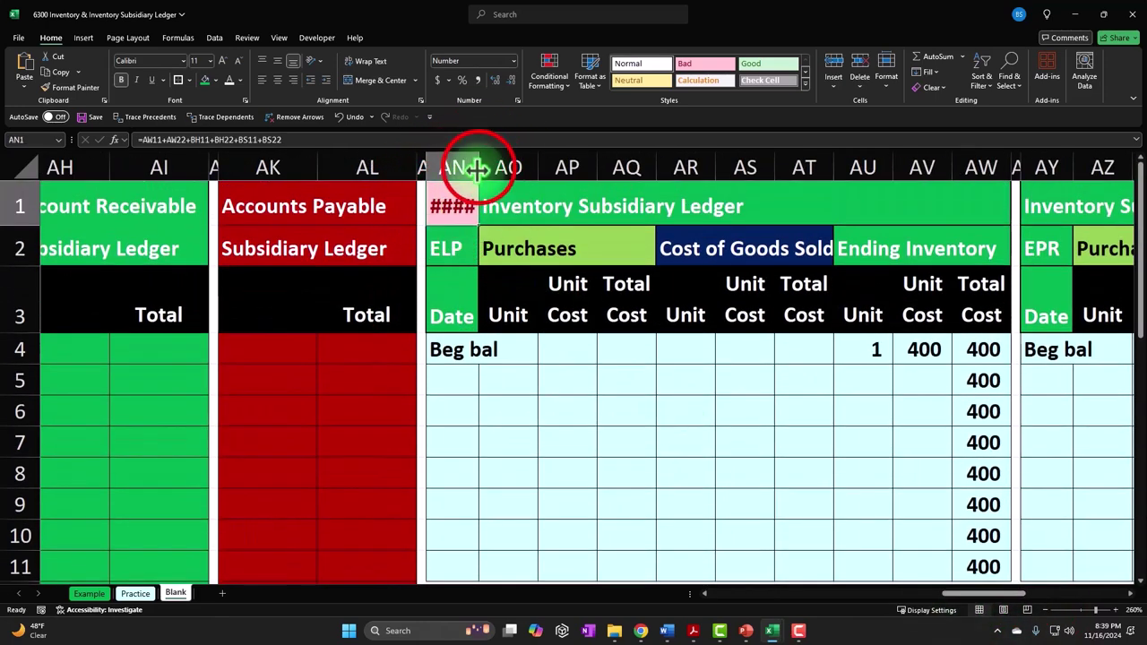
left_click_drag(480, 167, 497, 167)
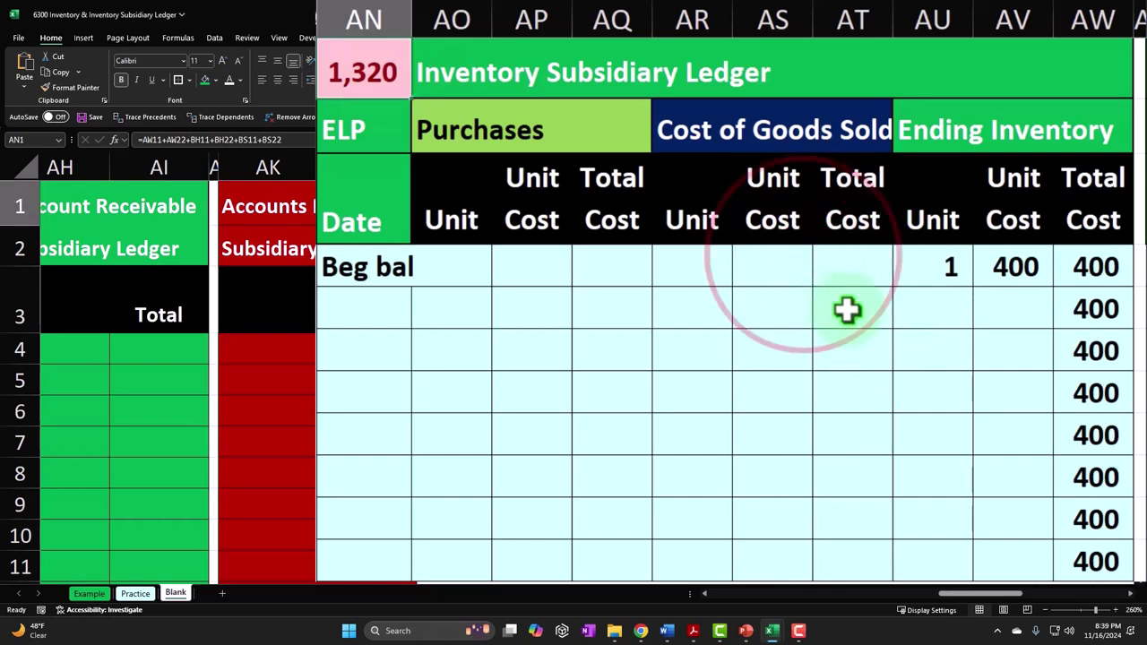
- Label the first row of the DUK ledger in AY15 with a formula referencing the EPR ledger's "Beg bal" cell
left_click(818, 381)
key("ctrl+Right")
key("ctrl+Right")
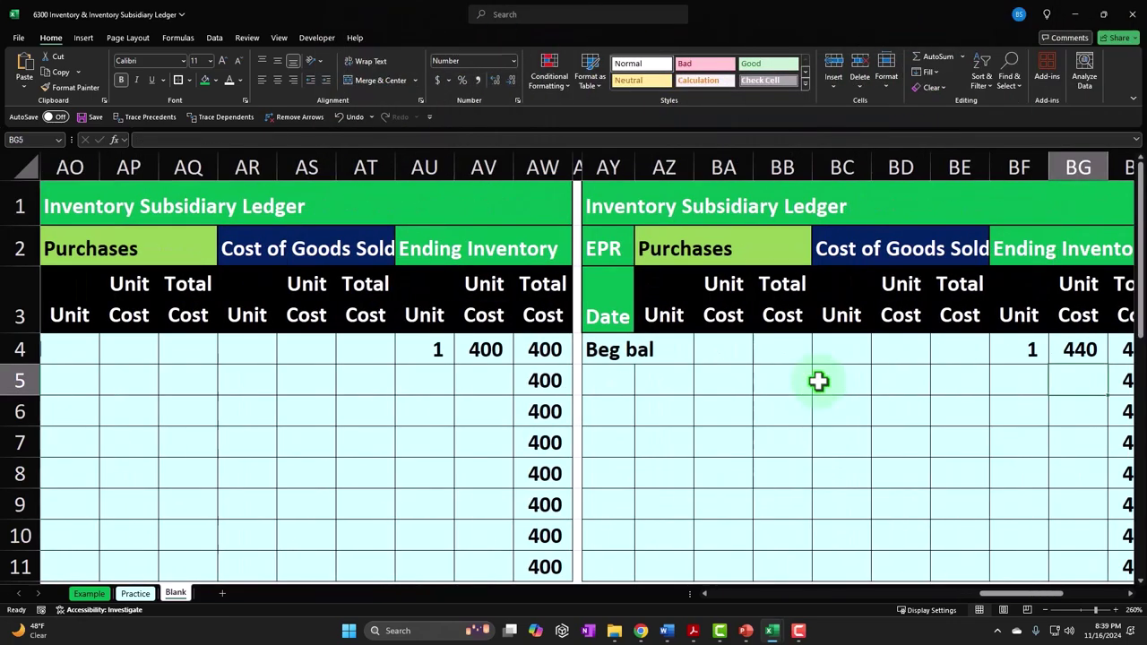
scroll(827, 412, "down", 2)
left_click(548, 462)
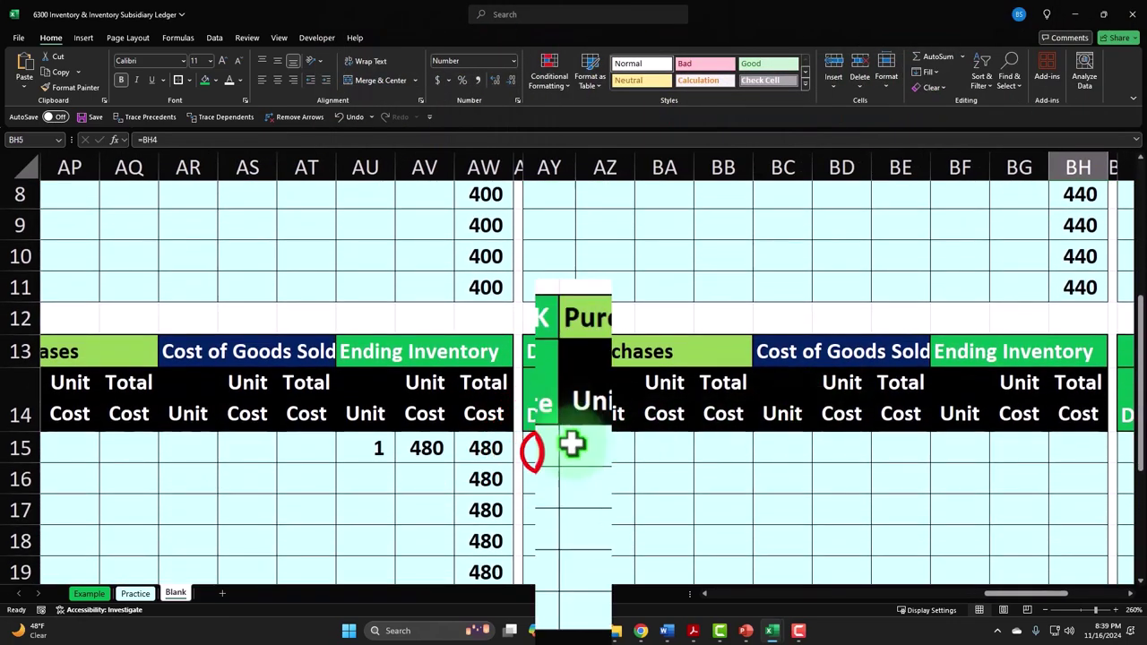
type("=")
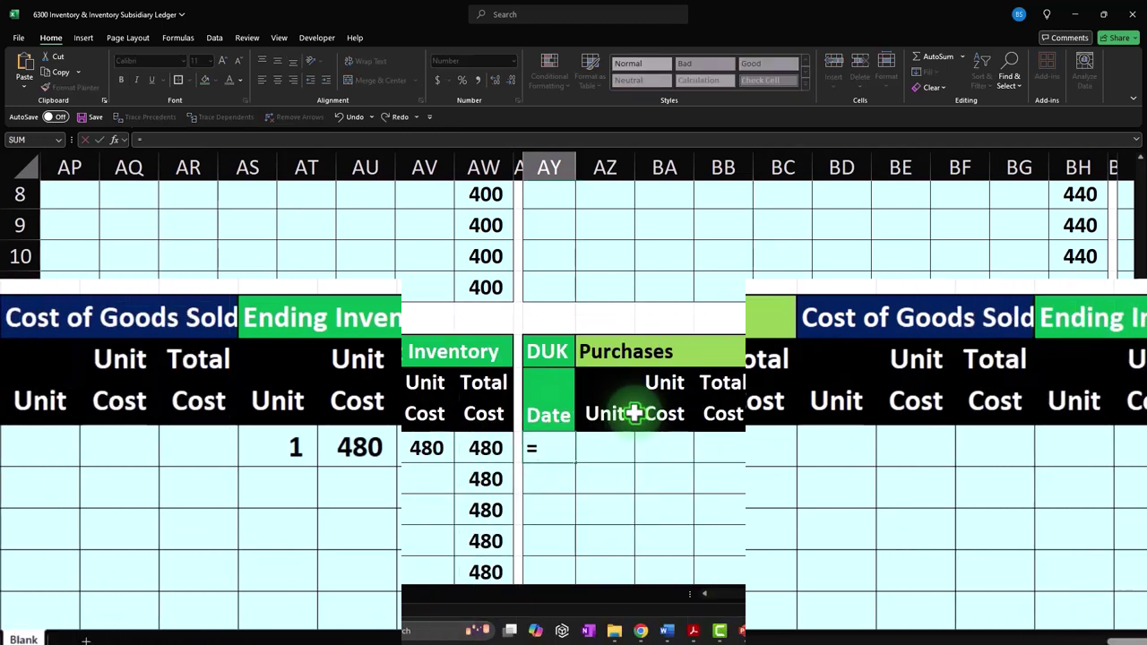
scroll(635, 412, "up", 3)
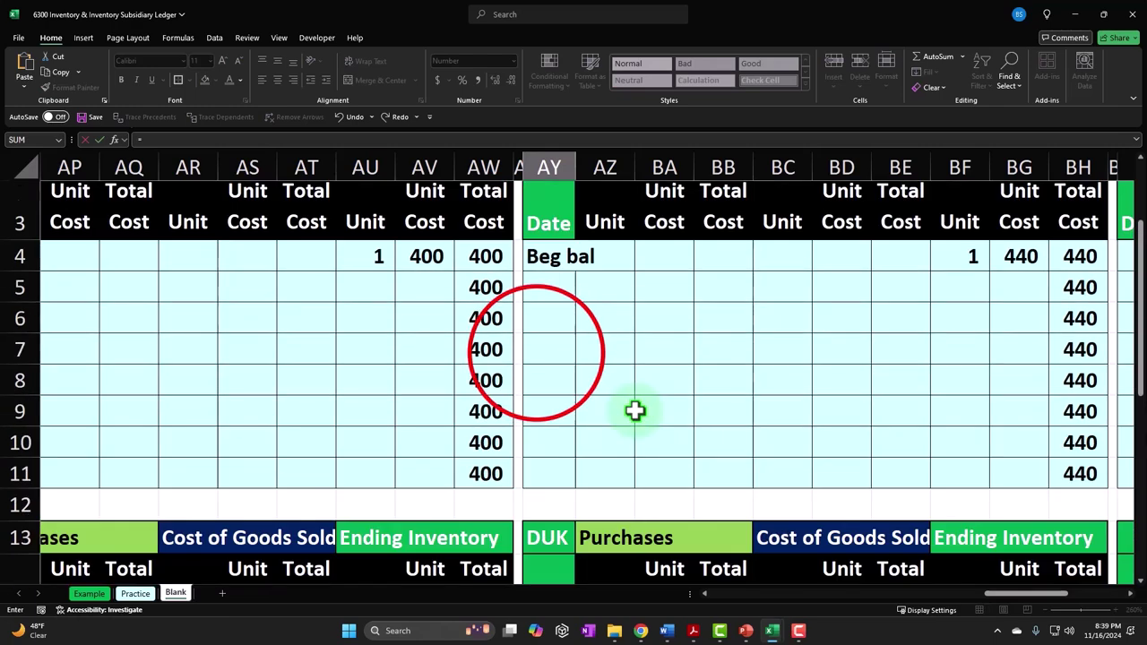
key("Return")
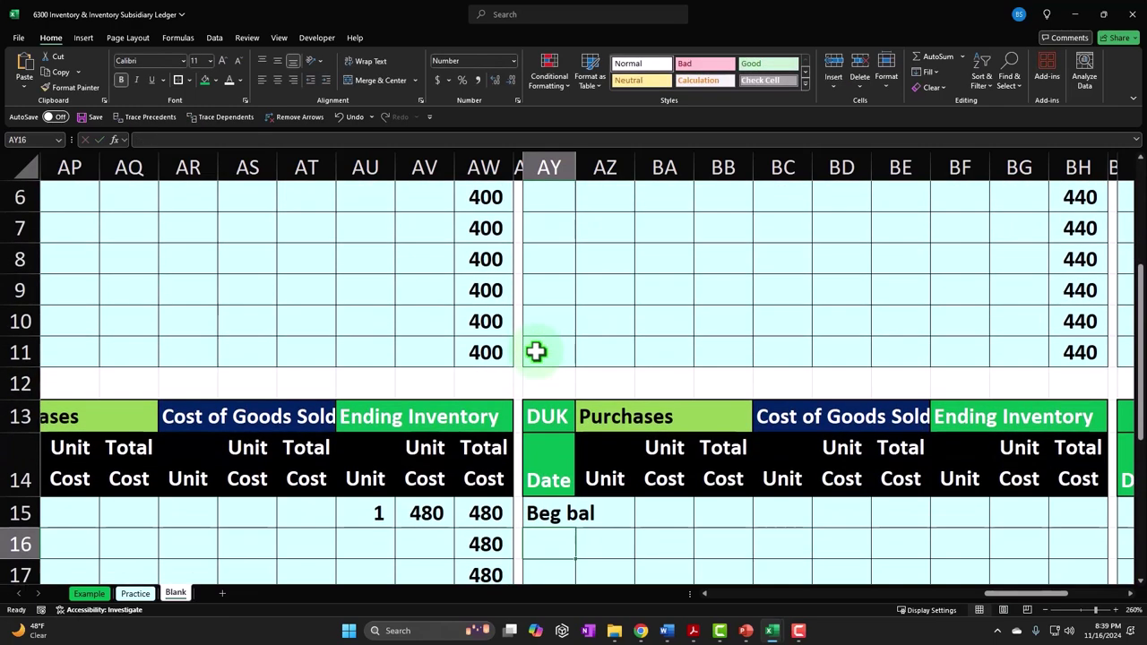
- Rename the DUK ledger's item heading as EPSH
scroll(536, 352, "down", 1)
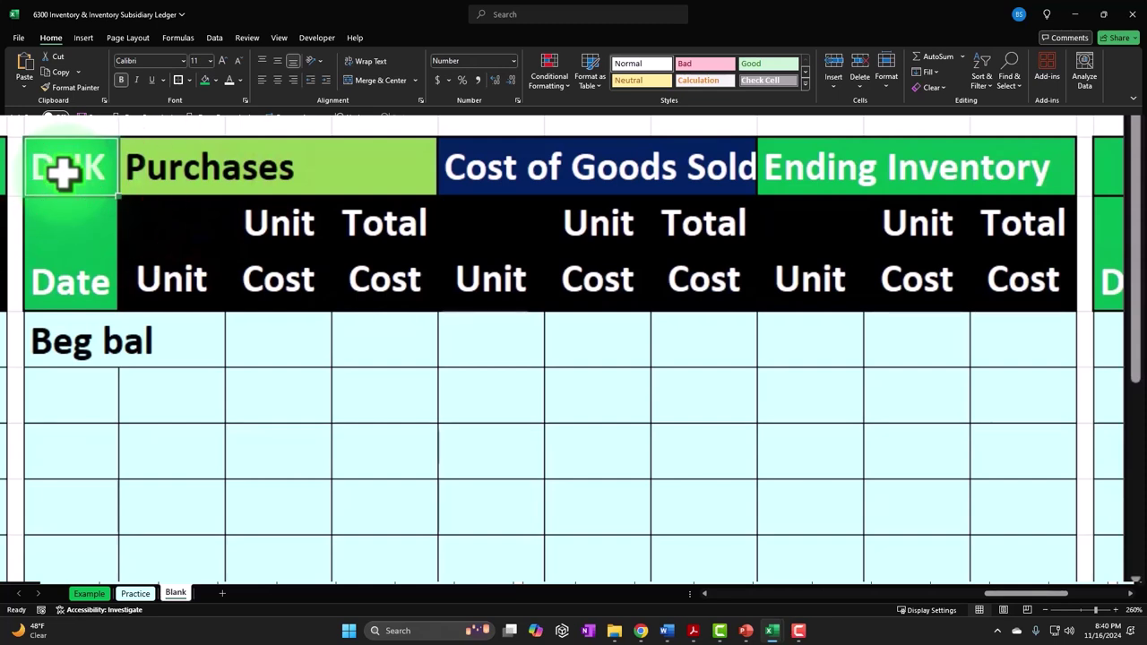
type("ESH")
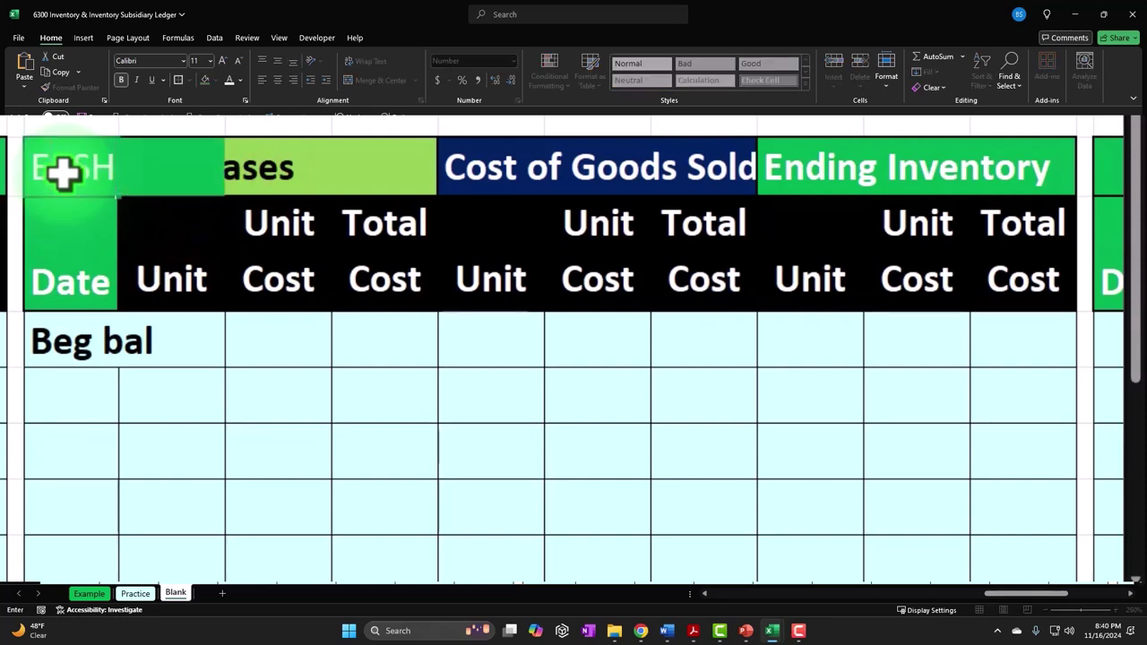
key("Return")
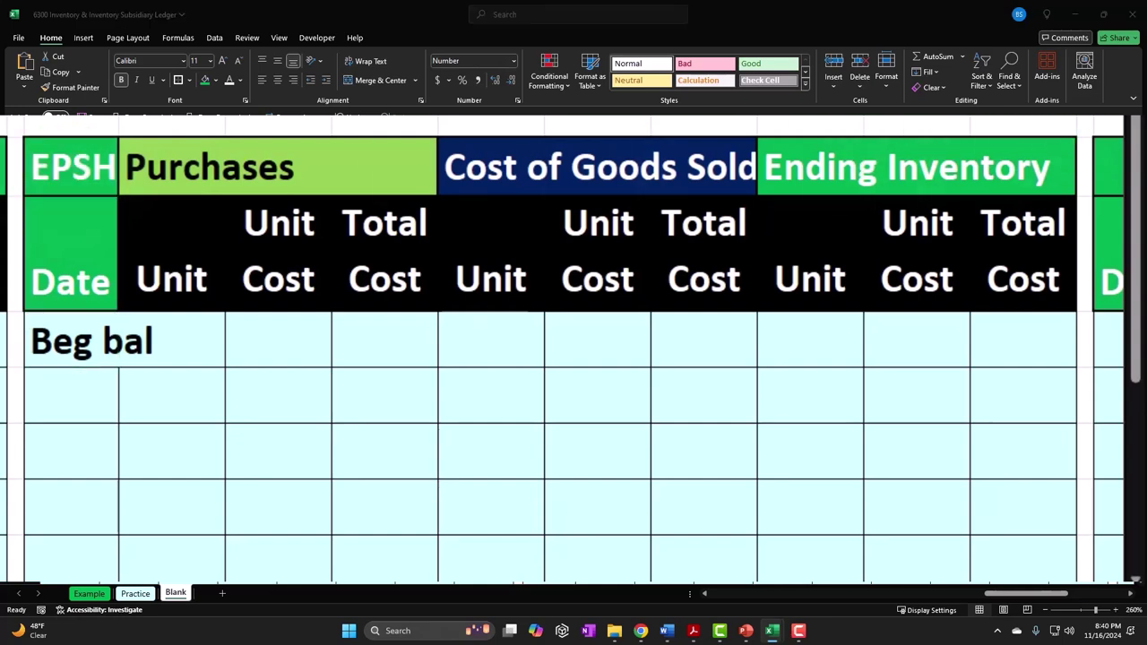
- Fill the EPSH ledger's Beg bal Ending Inventory with 2 units, unit cost 320 and a total cost formula in BH15
left_click(801, 336)
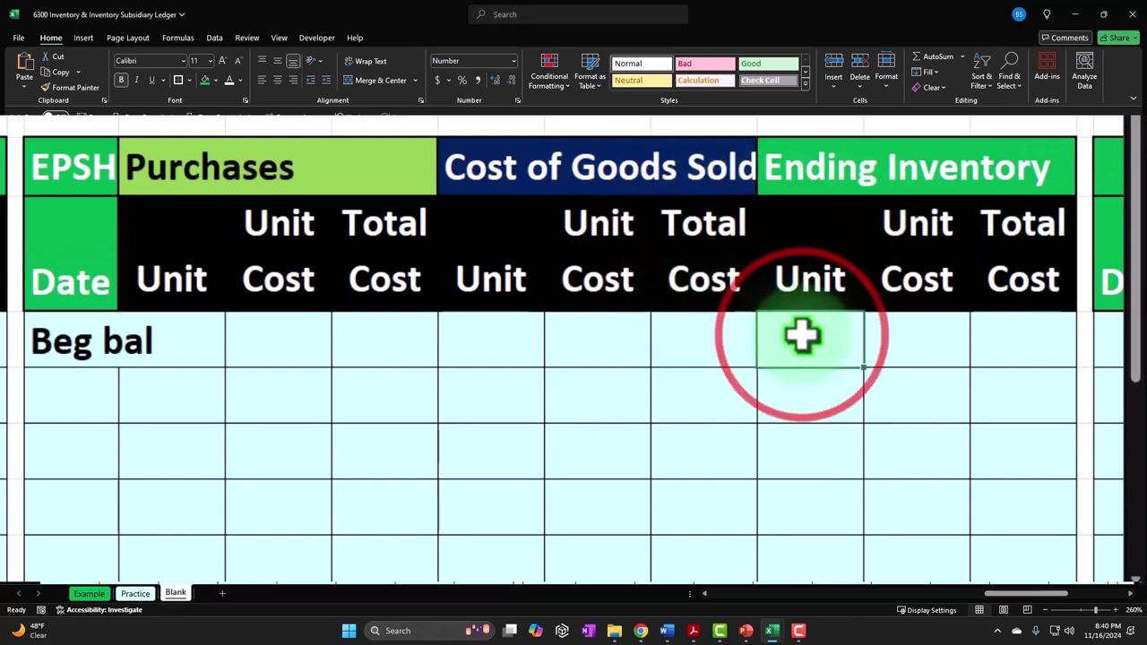
type("2")
key("Tab")
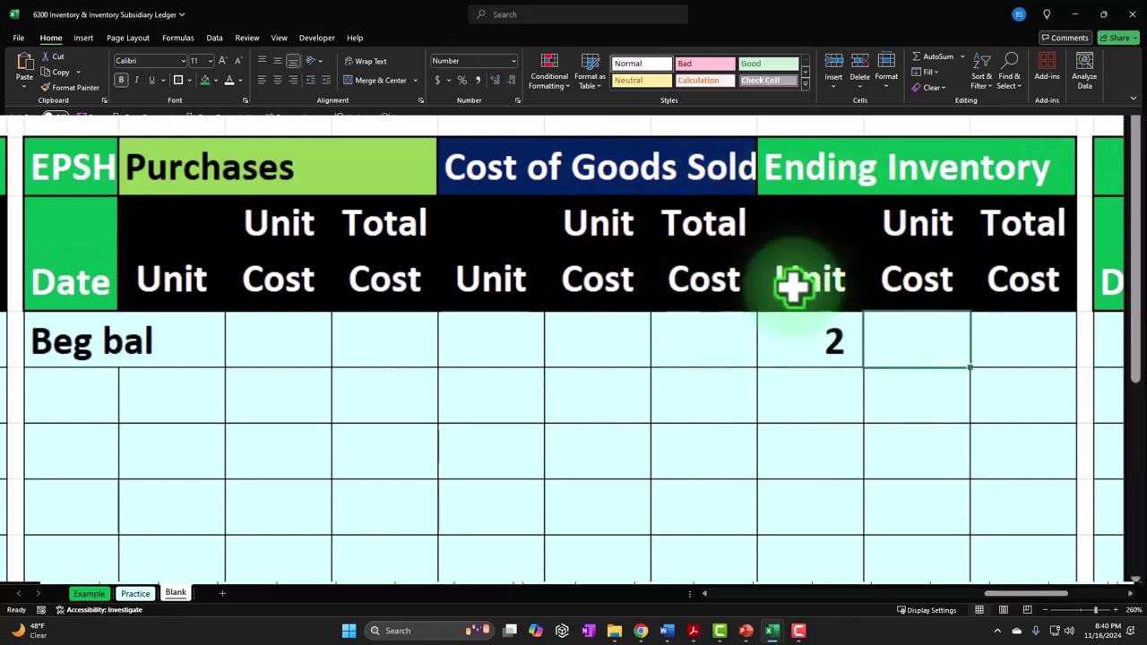
type("320")
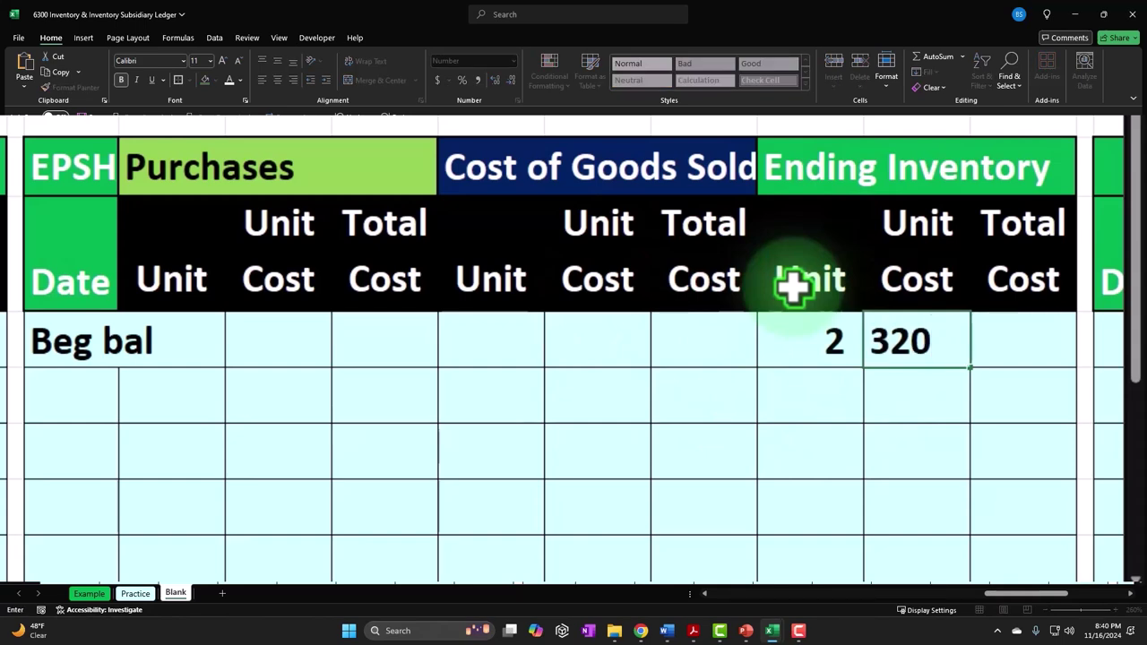
key("Return")
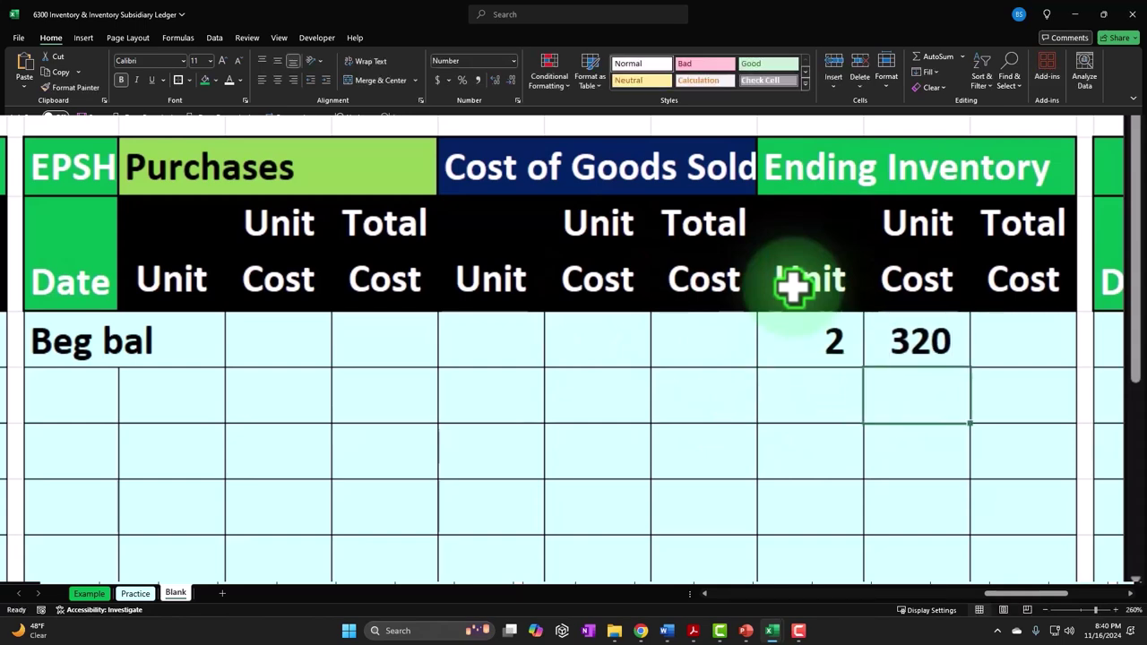
type("=")
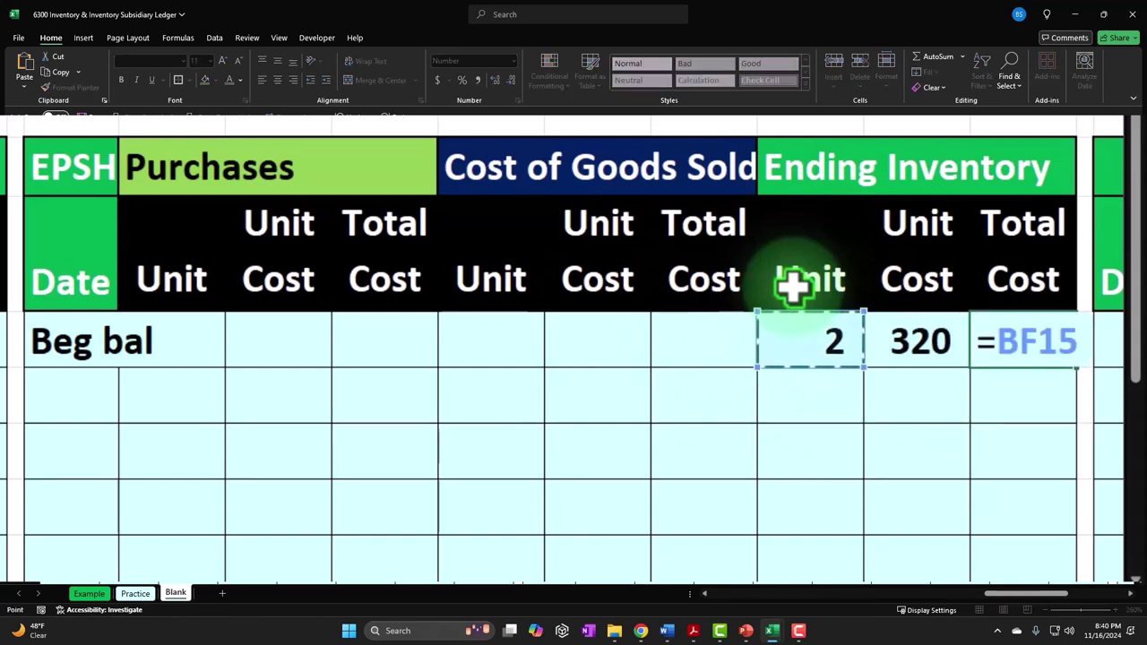
type("*")
key("Left")
key("Return")
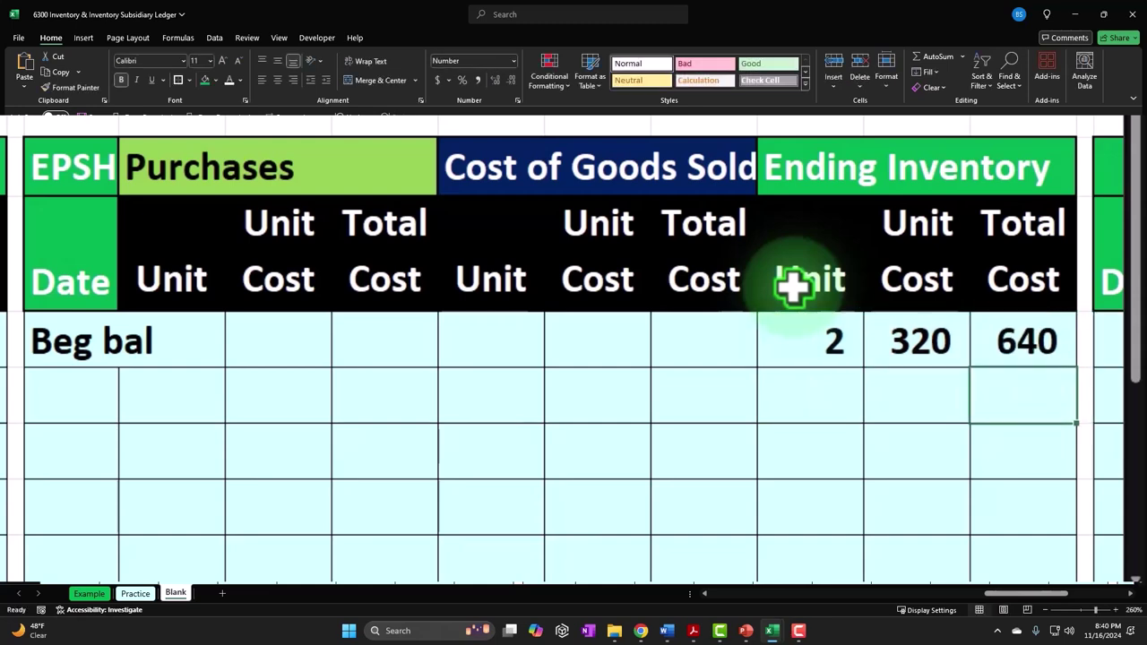
- Carry the EPSH ledger's total cost forward with the formula =BH15 in BH16, filled down to BH22
type("=")
key("Return")
left_click(1047, 392)
scroll(1091, 384, "down", 1)
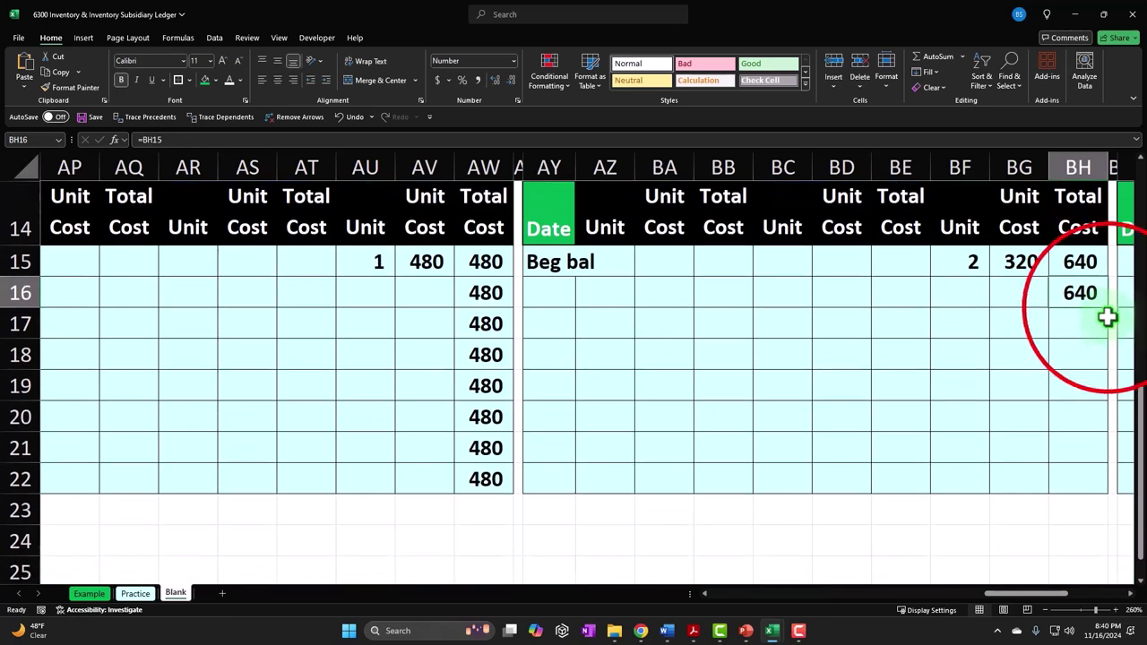
left_click_drag(1108, 308, 1095, 479)
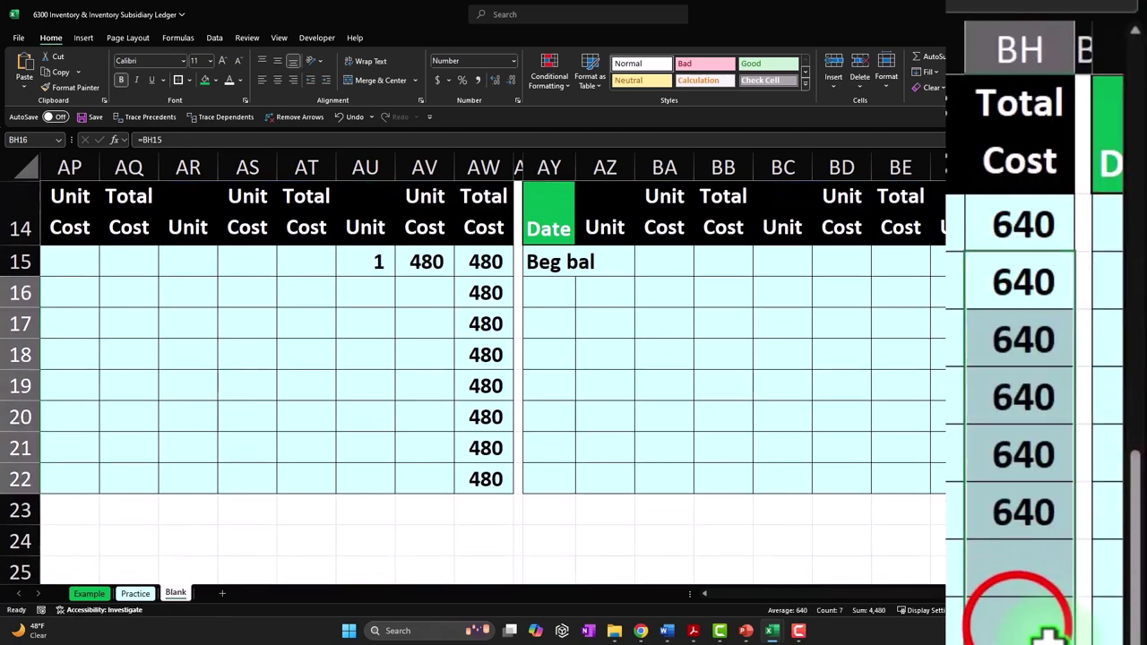
- Check the combined inventory total in AN1 above the ELP ledger
scroll(940, 512, "up", 4)
scroll(940, 512, "up", 1)
left_click_drag(1022, 594, 1011, 593)
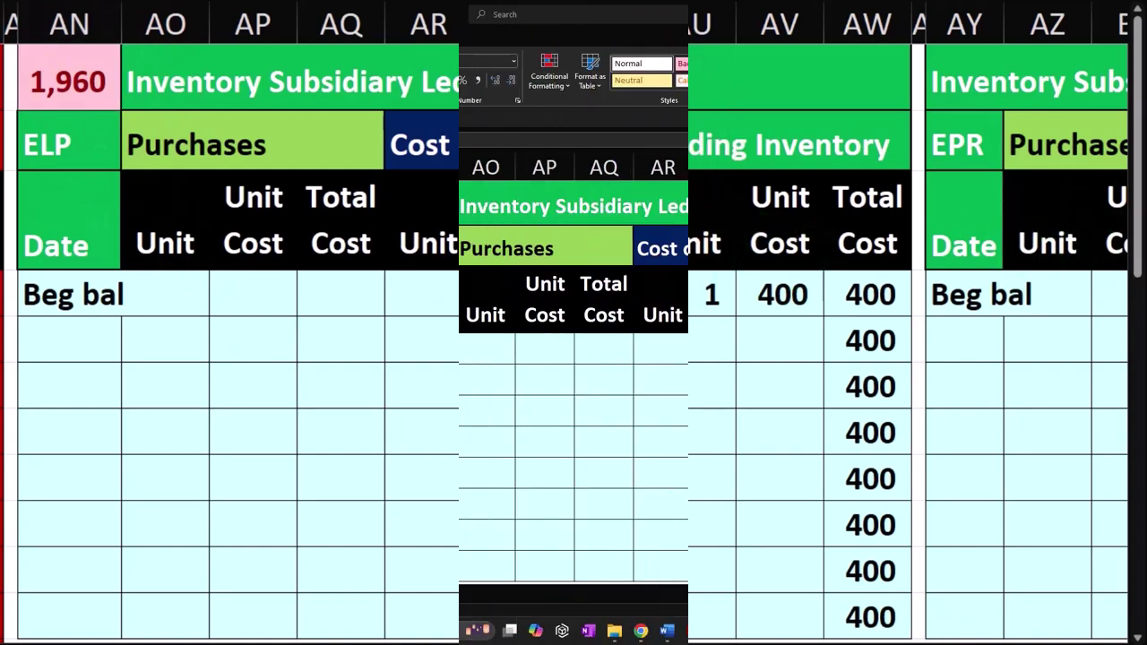
- Link the GIUSA ledger's first date cell BJ4 to the EPR ledger's Beg bal label with a cell reference formula
scroll(788, 245, "right", 6)
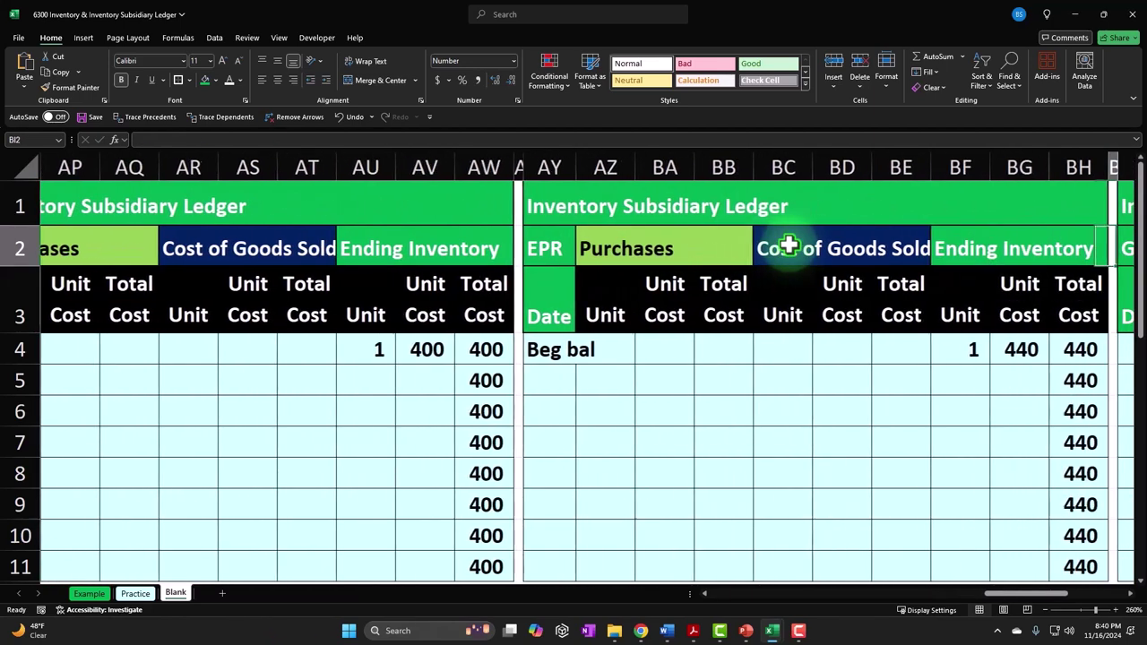
key("Right")
key("Right")
key("Right")
key("Right")
key("Right")
key("Right")
key("Right")
key("Right")
key("Right")
key("Right")
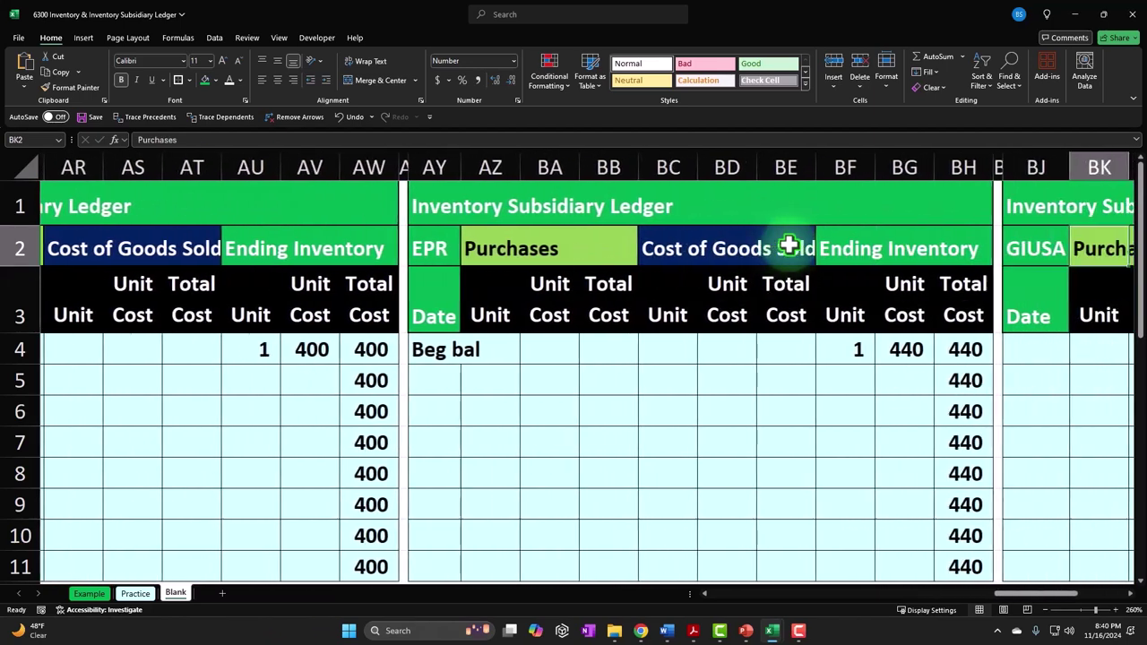
key("Right")
key("Right")
key("Right")
key("Left")
key("Left")
key("Left")
key("Left")
key("Left")
key("Down")
key("Down")
key("Left")
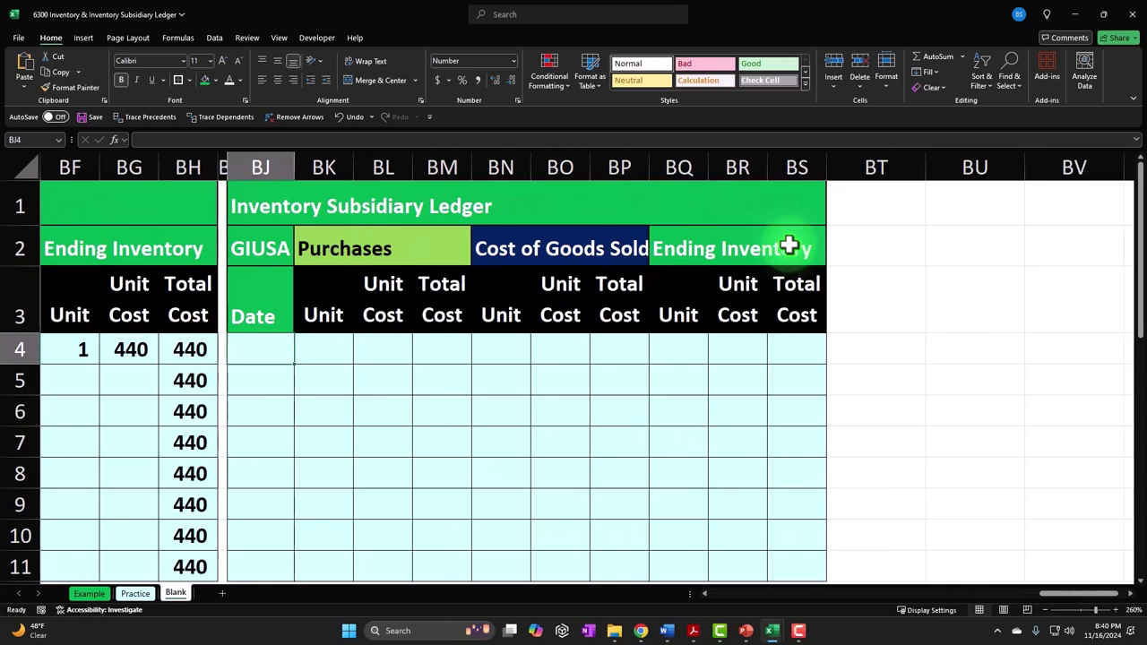
type("=")
key("Left")
key("Left")
key("Left")
key("Left")
key("Left")
key("Left")
key("Left")
key("Left")
key("Left")
key("Left")
key("Left")
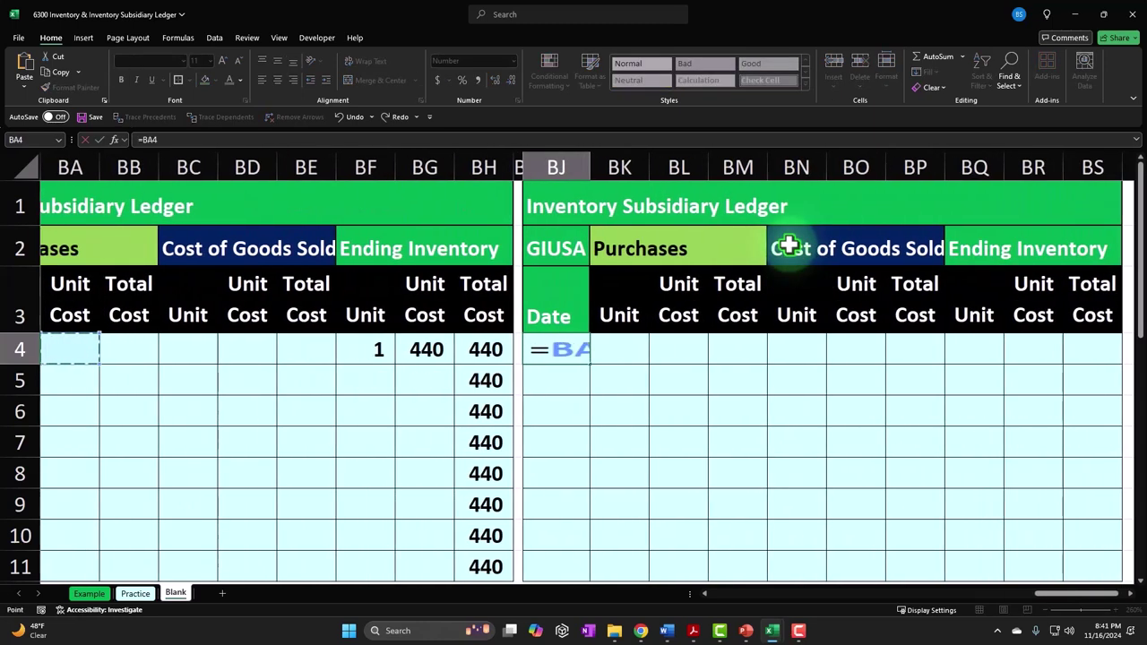
key("Return")
- Fill the GIUSA ledger's Beg bal Ending Inventory with 3 units, unit cost 304 and the total cost formula =BQ4*BR4 in BS4
key("Right")
key("Right")
key("Right")
key("Right")
key("Right")
key("Right")
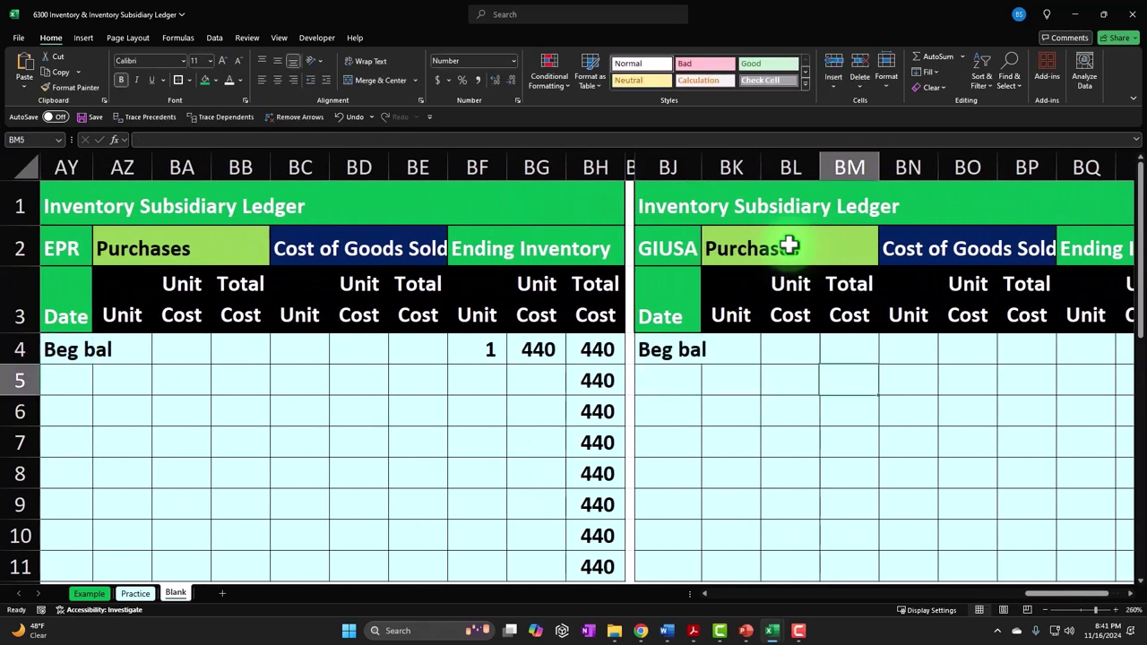
key("Right")
key("Right")
key("Right")
key("Right")
key("Right")
key("Left")
key("Left")
key("Left")
key("Left")
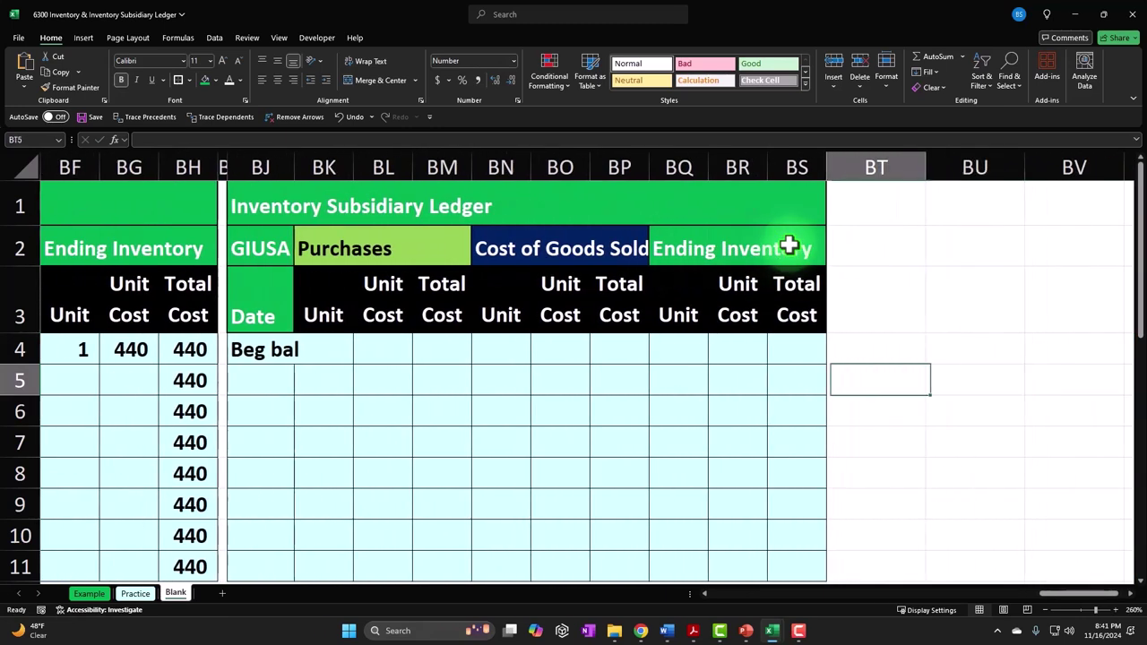
key("Up")
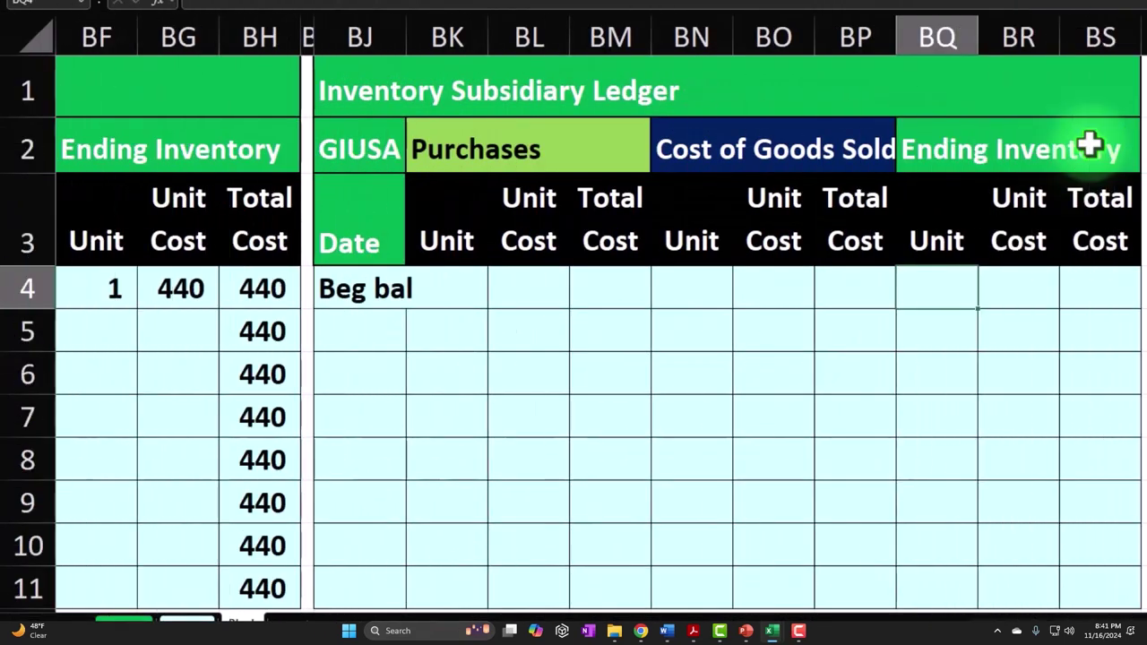
key("Tab")
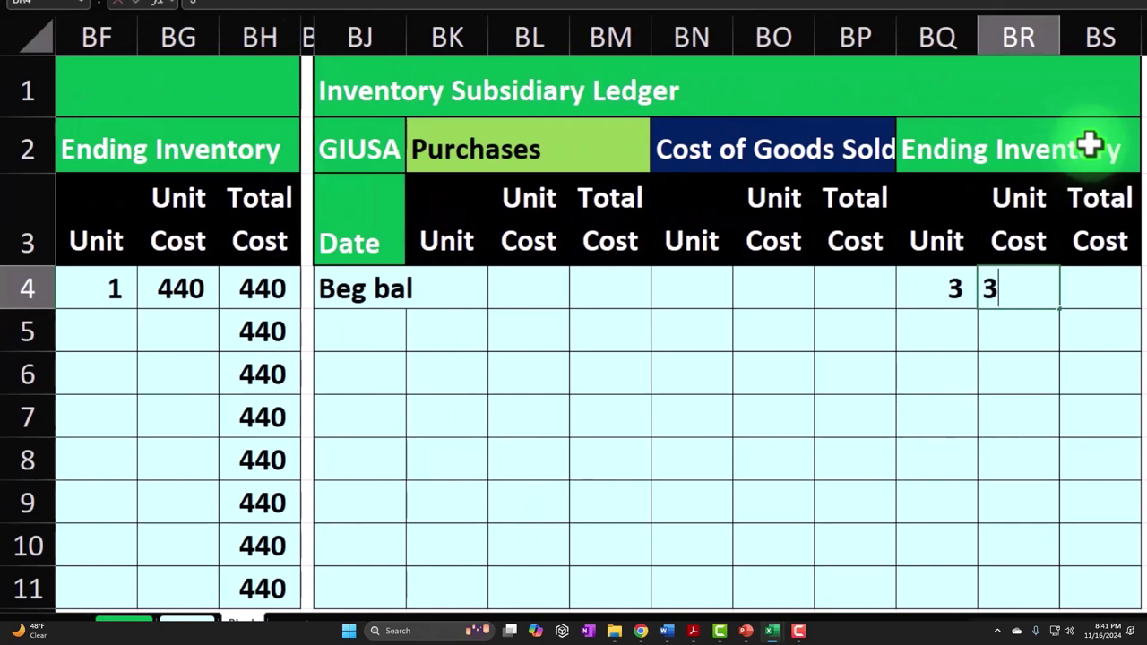
type("4")
key("Tab")
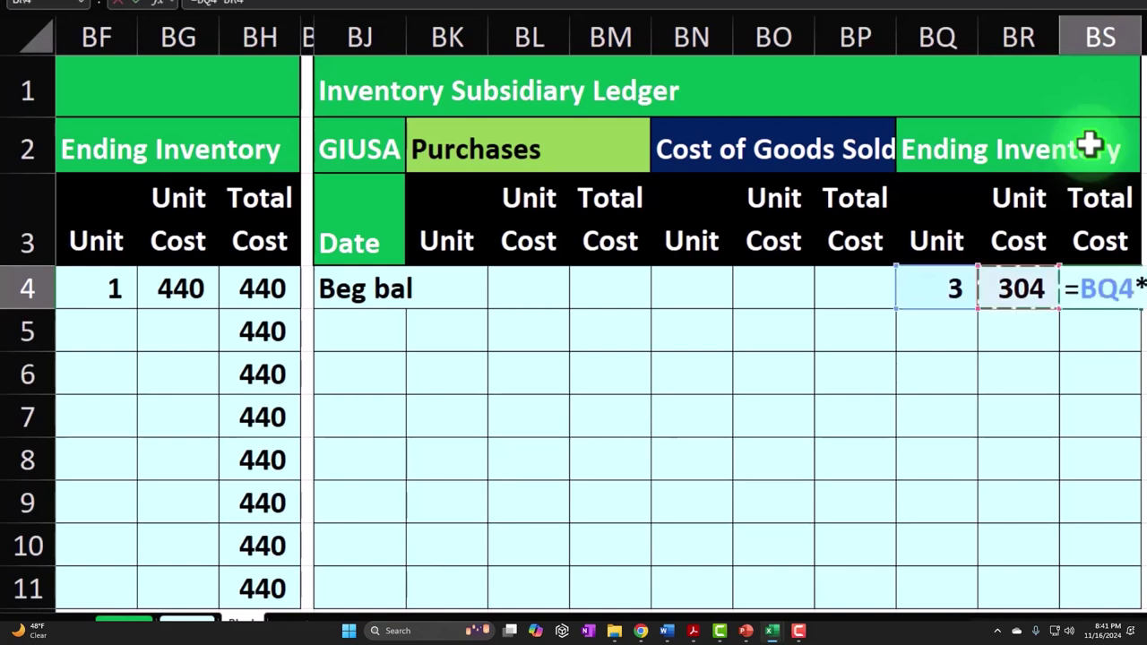
key("Return")
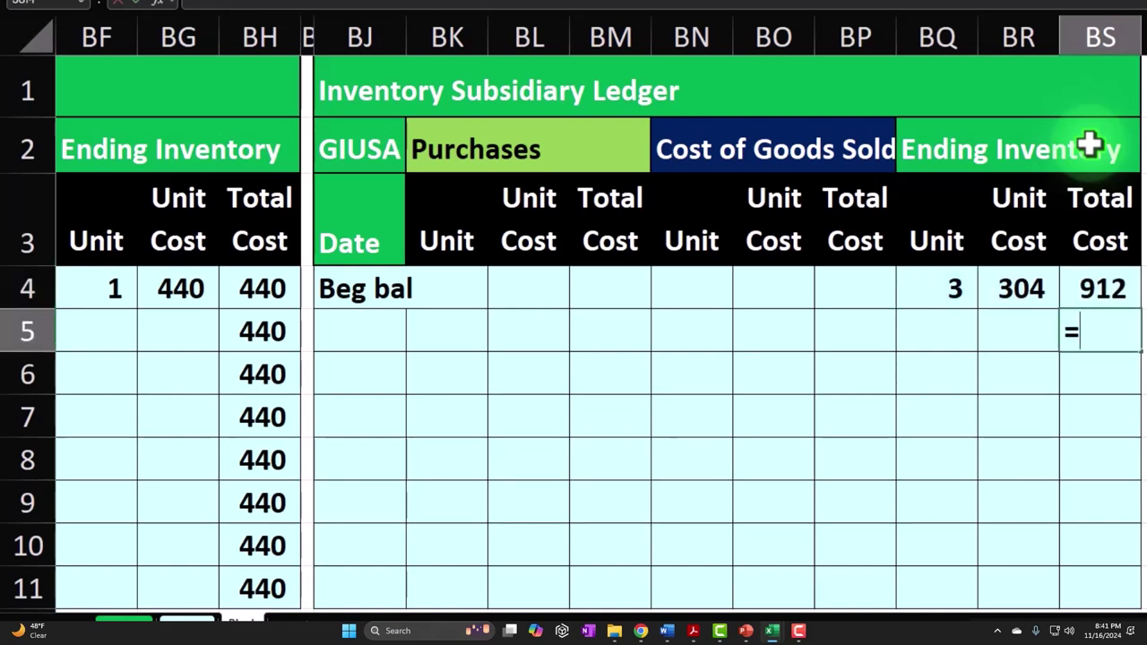
- Carry the GIUSA ledger's total cost forward with the formula =BS4 in BS5, filled down to BS11
key("Return")
scroll(1102, 179, "down", 1)
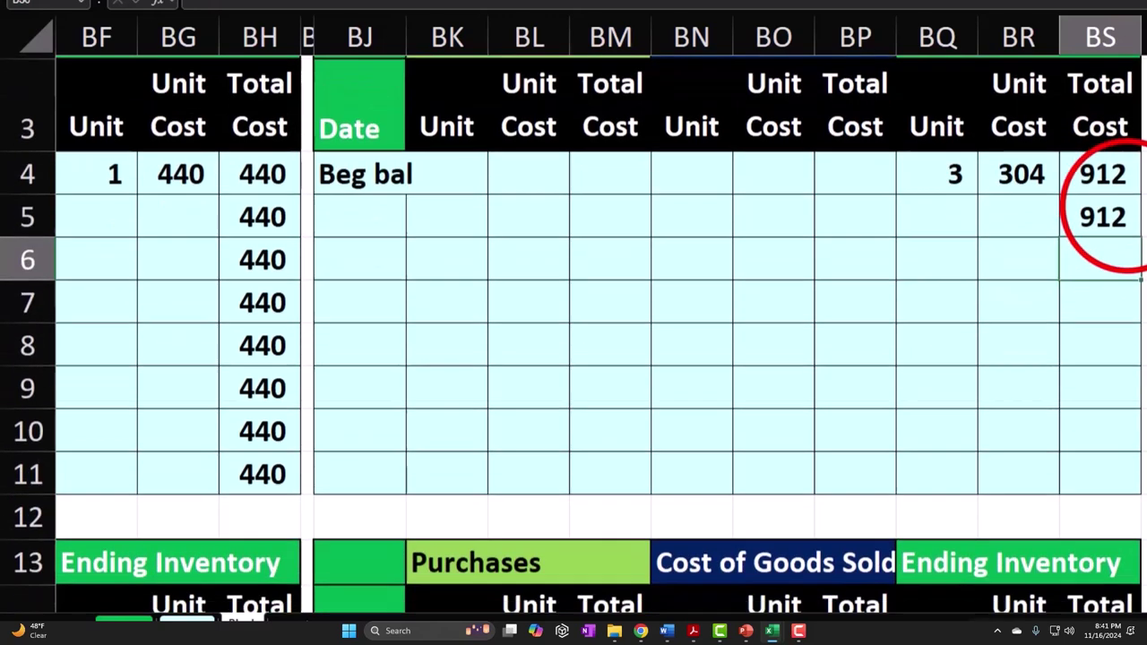
left_click(1129, 212)
left_click_drag(1137, 224, 1115, 461)
left_click(1117, 461)
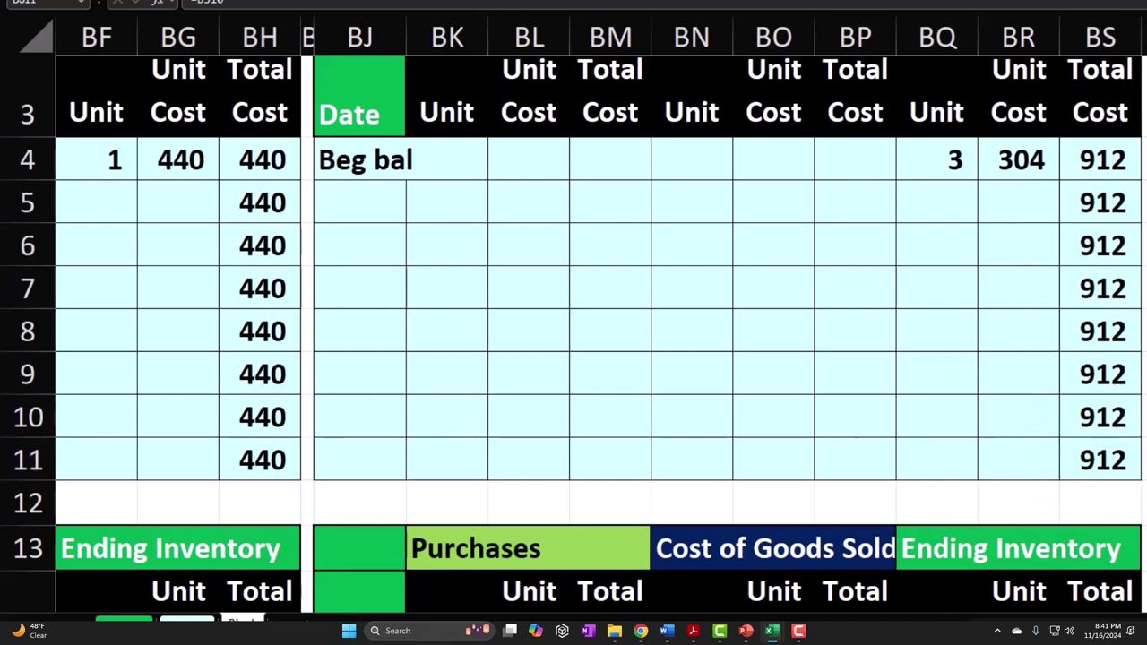
- Enter DUK as the item heading in BJ13 of the blank ledger below GIUSA
scroll(932, 288, "down", 1)
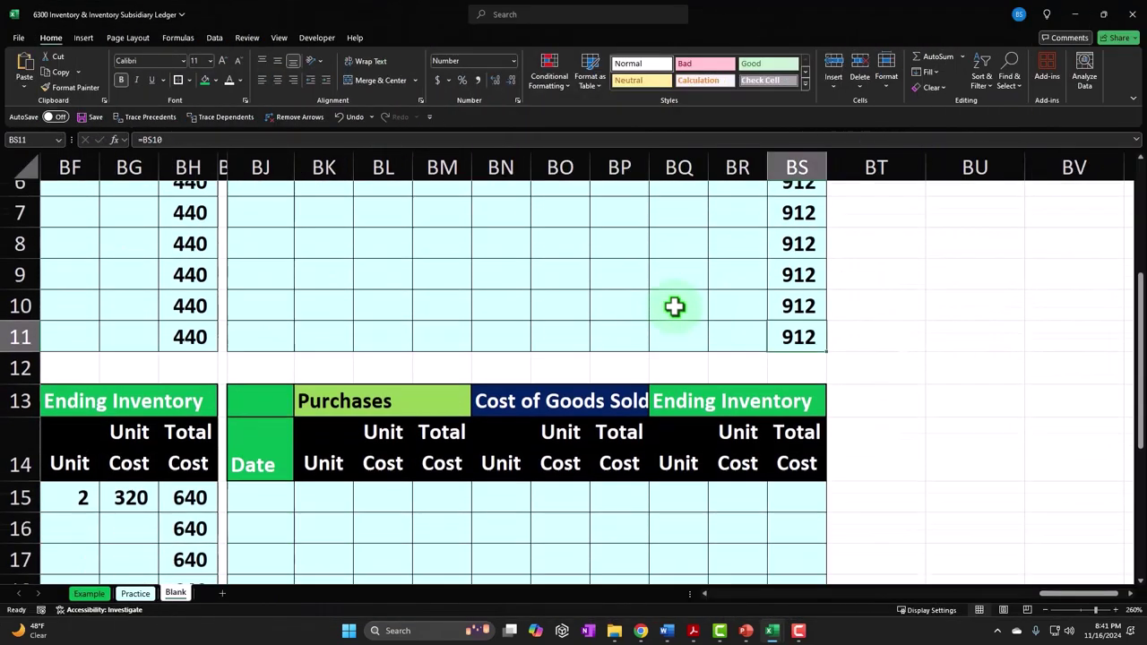
scroll(674, 306, "down", 1)
left_click(265, 363)
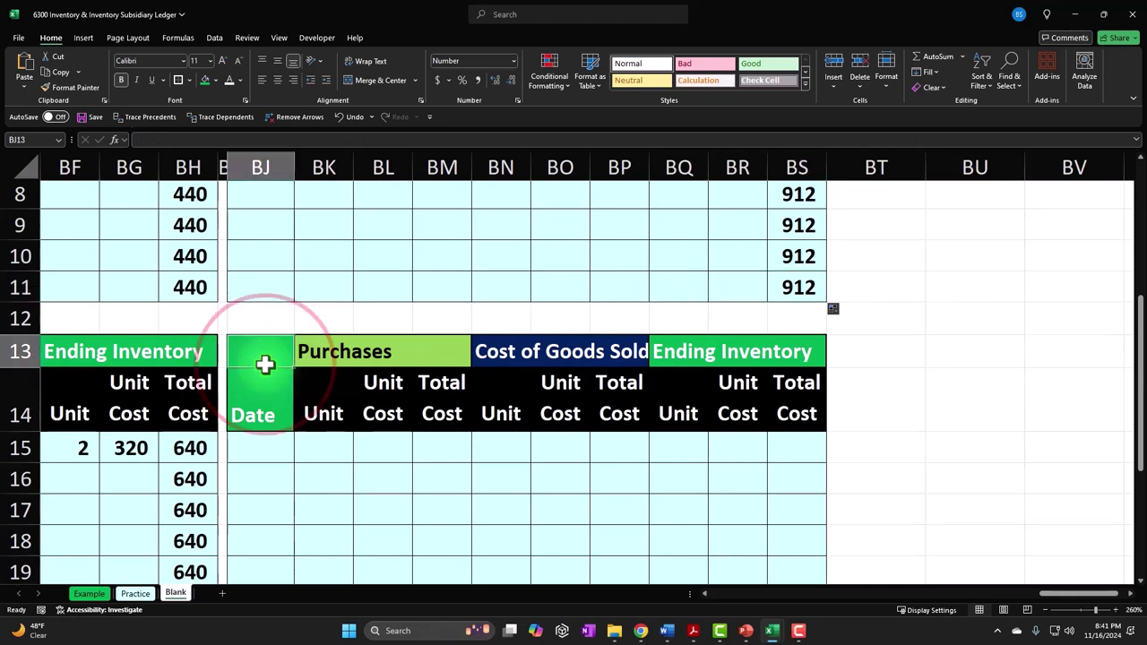
type("D")
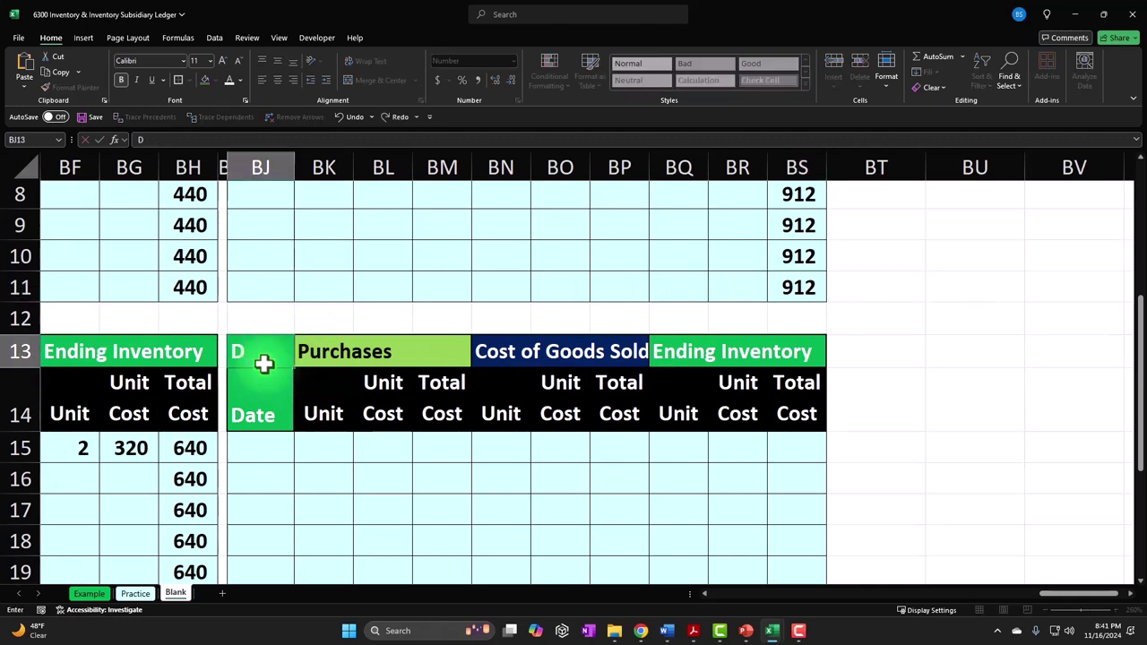
type("uUK")
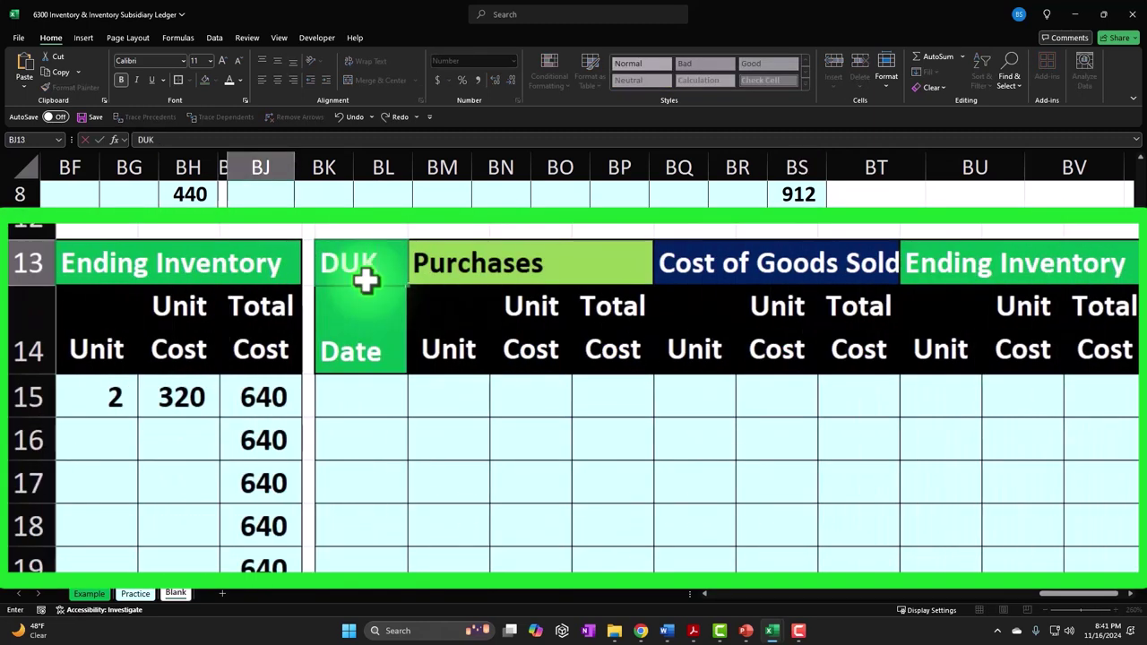
key("Return")
- Enter the label Beg bal in the DUK ledger's first date cell, BJ15
type("=")
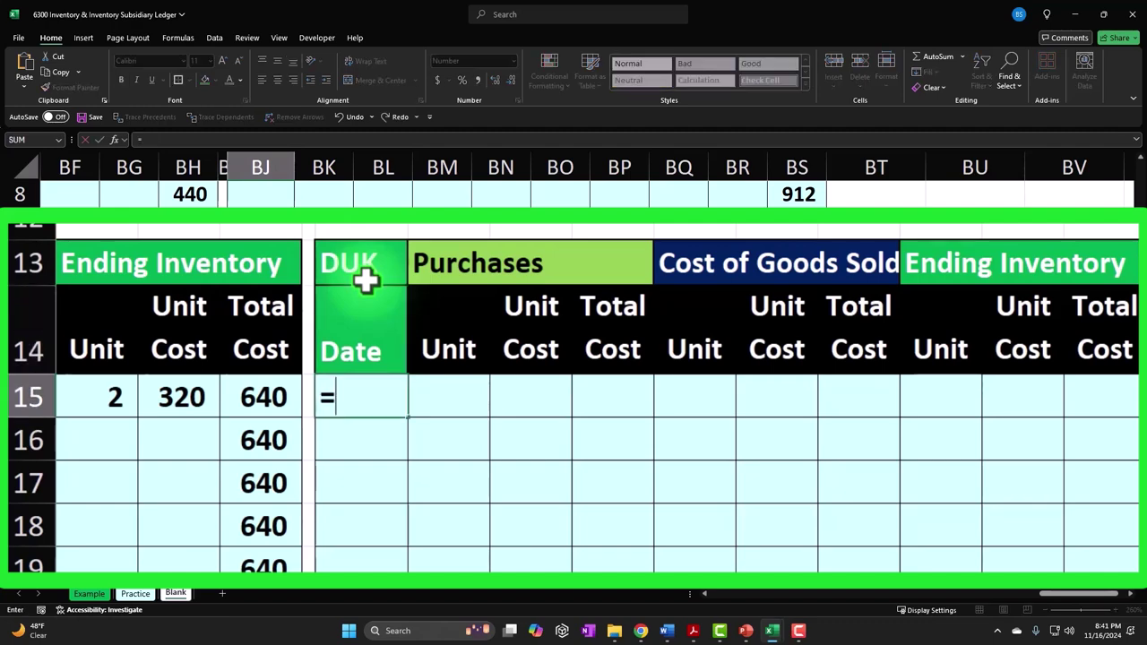
key("Up")
key("Up")
key("Up")
key("Up")
key("Up")
key("Up")
key("Up")
key("Escape")
type("Beg bal")
key("Return")
- Fill the DUK ledger's Beg bal Ending Inventory with 1 unit, unit cost 24 and a units times unit cost formula in BS15
key("Down")
key("Down")
key("Up")
key("Up")
key("Up")
key("Up")
key("Right")
key("Right")
key("Right")
key("Right")
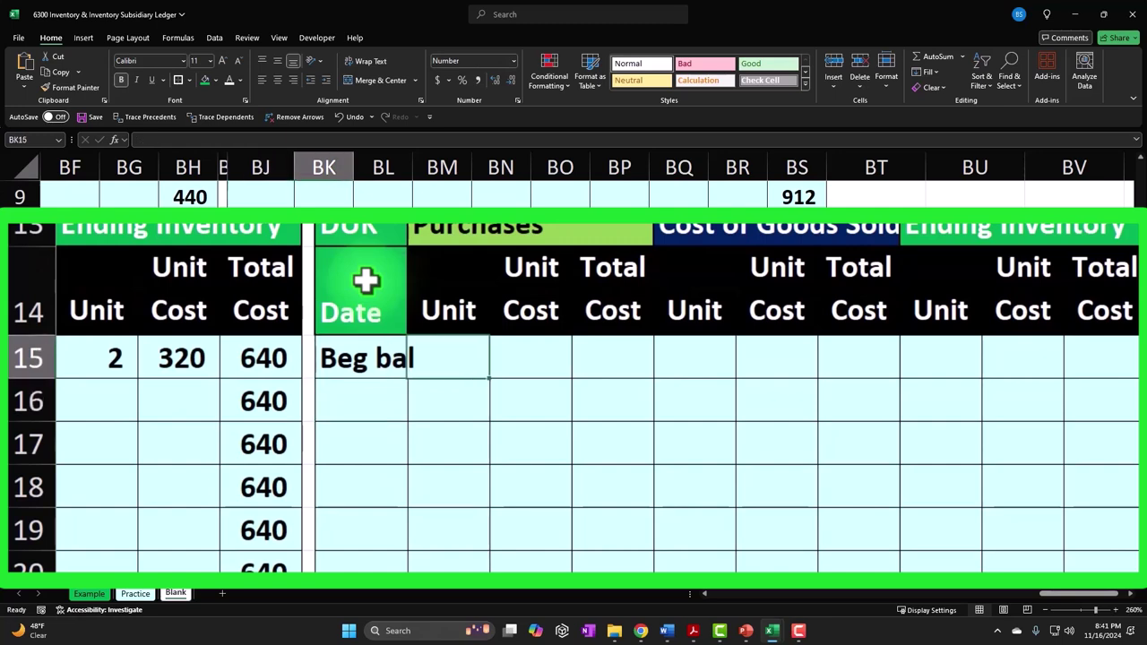
key("Right")
key("Right")
key("Right")
type("1")
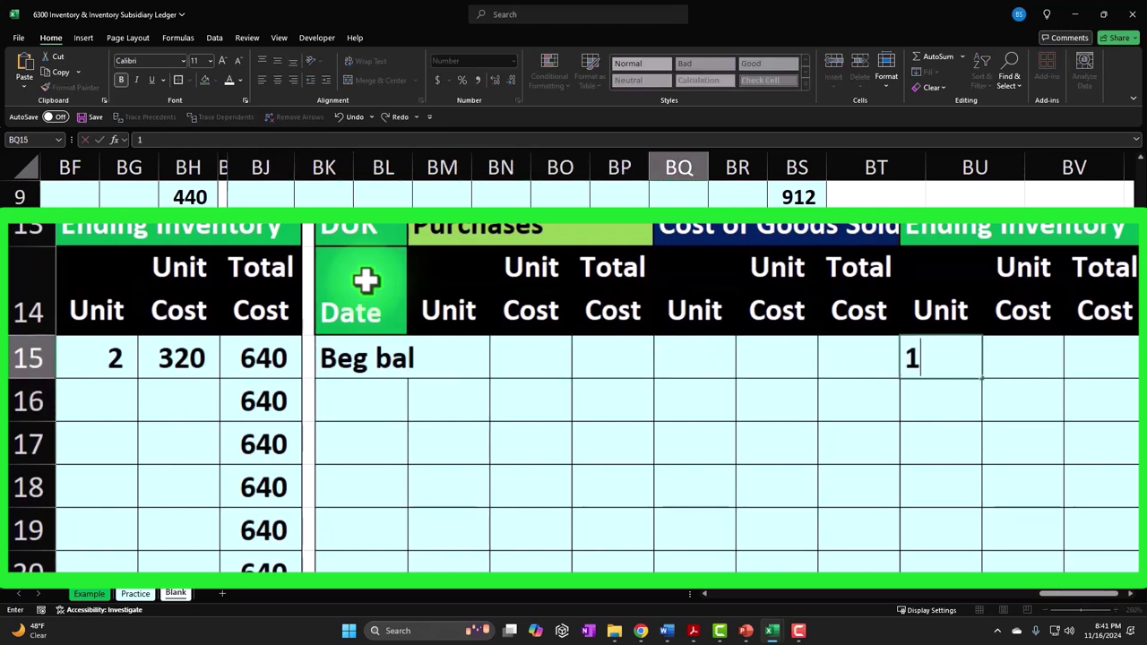
key("Right")
type("24")
key("Right")
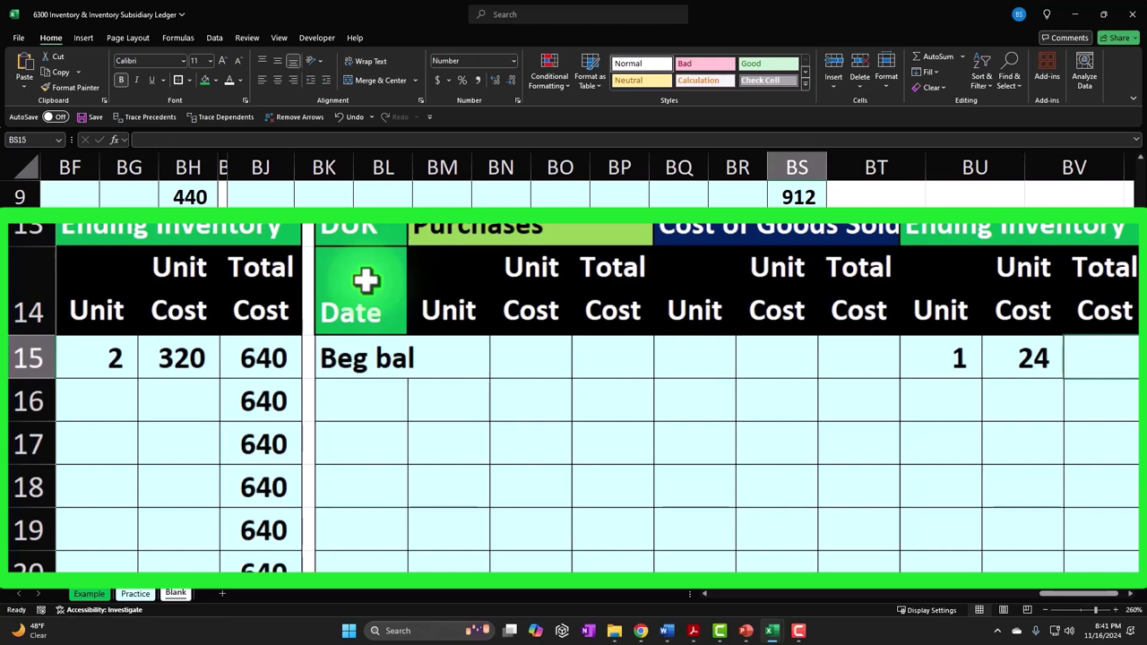
type("=")
key("Left")
type("*")
key("Left")
key("Return")
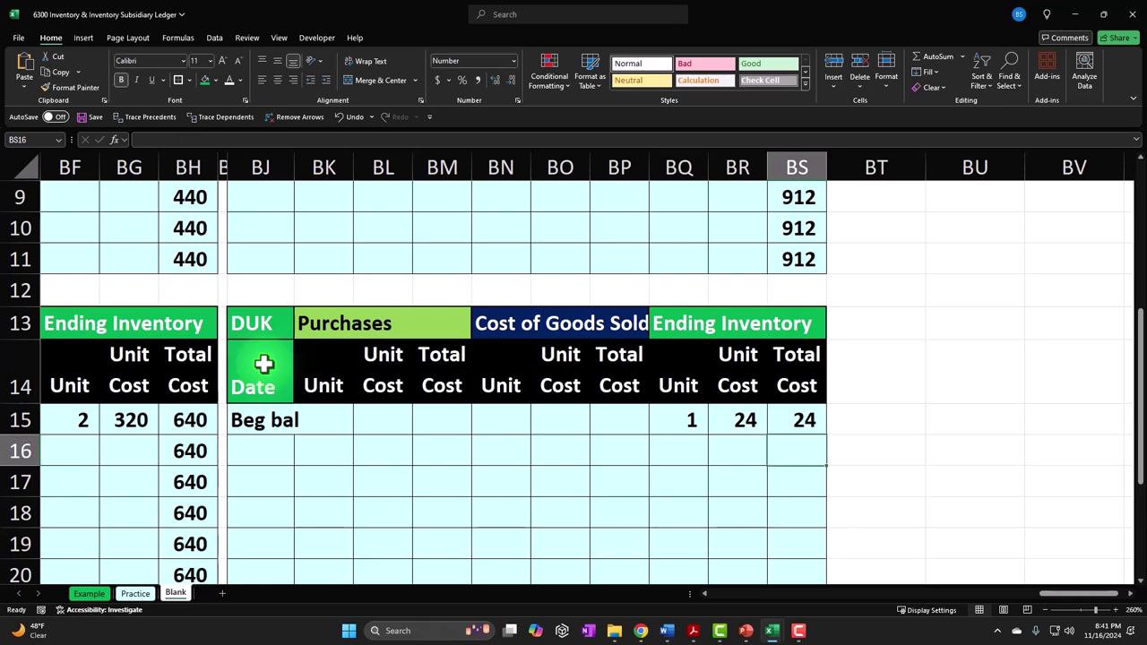
- Carry the DUK ledger's total cost forward with the formula =BS15 in BS16, filled down to BS22
type("=")
key("Up")
key("Return")
scroll(686, 299, "down", 1)
scroll(687, 299, "down", 1)
left_click(803, 263)
left_click_drag(825, 279, 807, 452)
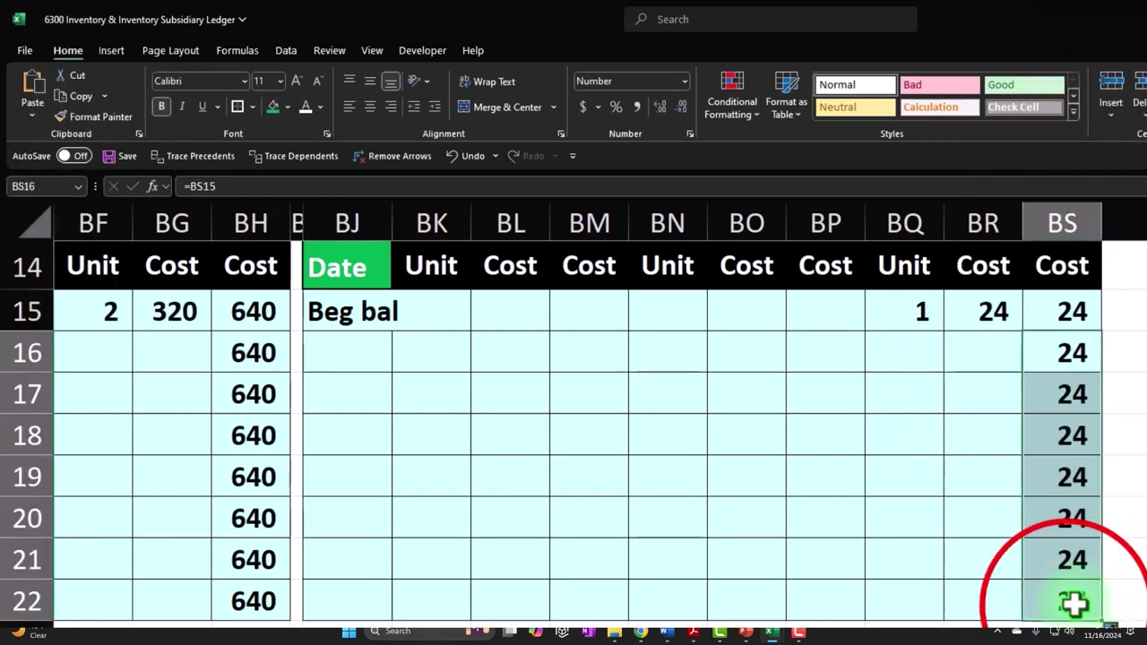
- Shade the DUK ledger's last total cost cell, BS22, with the standard red fill
left_click(1072, 603)
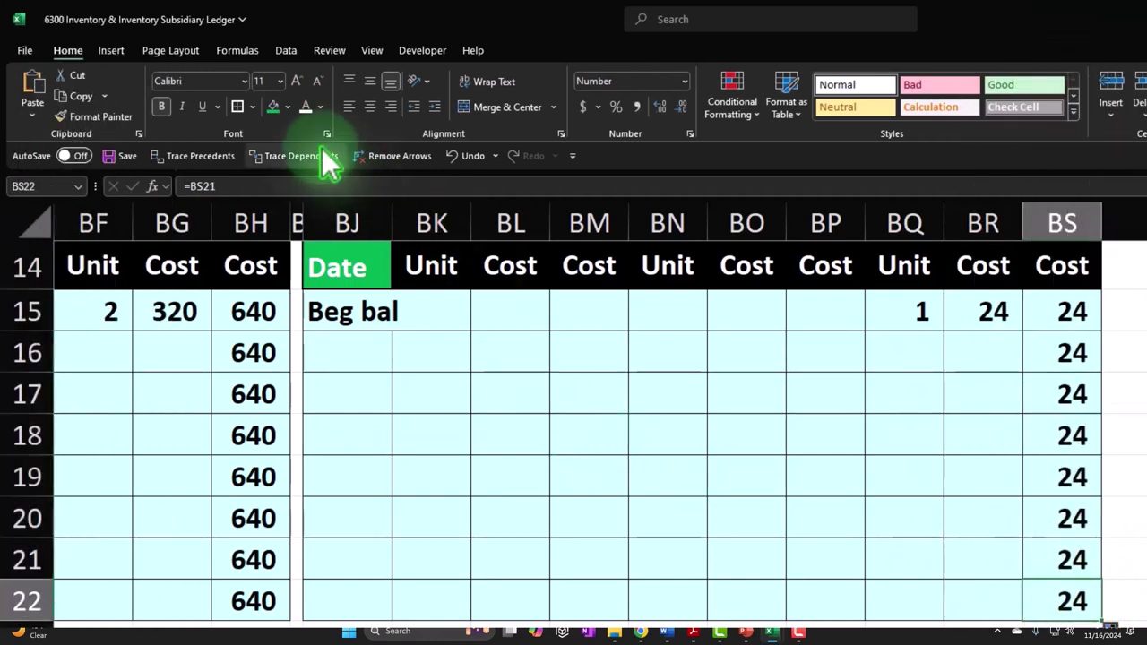
left_click(287, 107)
left_click(285, 292)
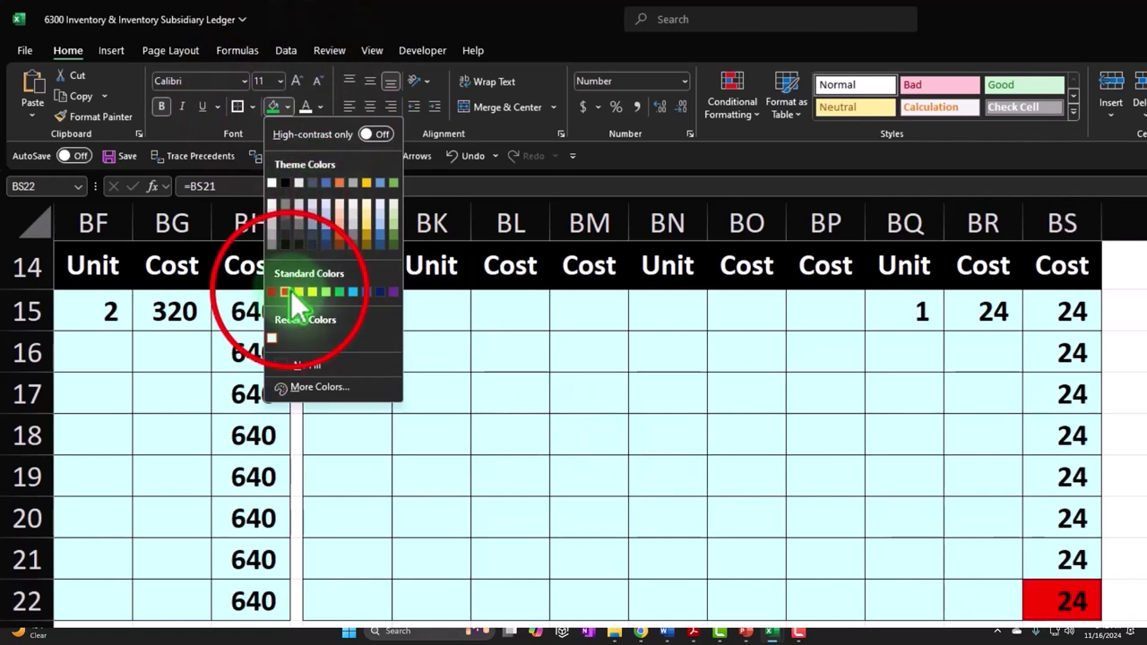
scroll(708, 386, "up", 2)
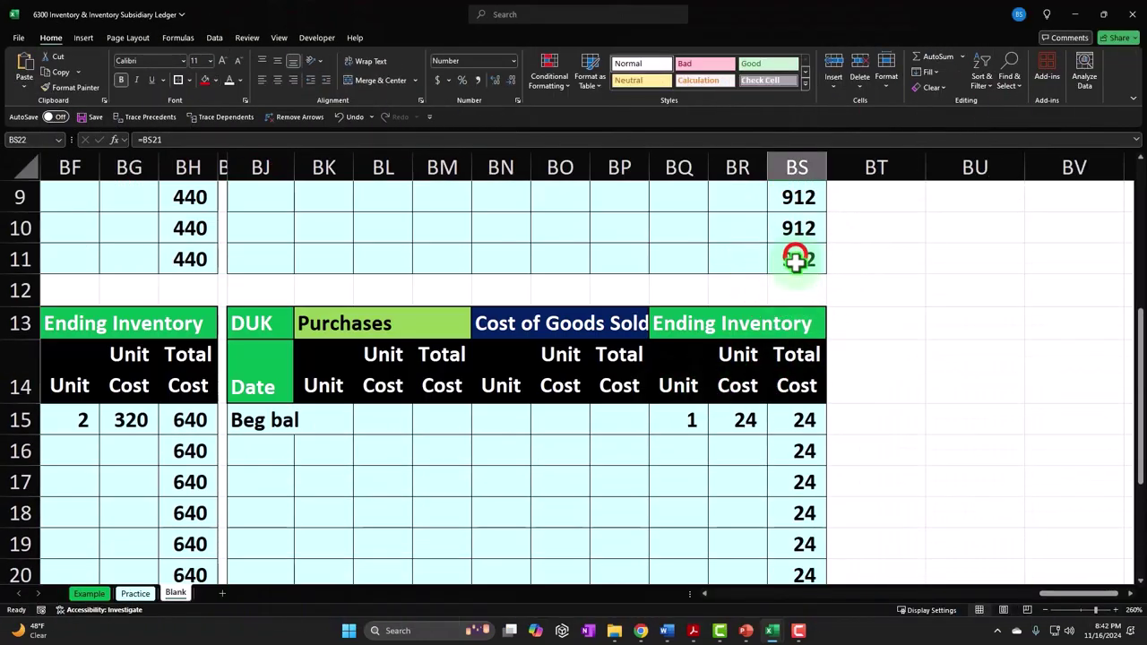
scroll(798, 461, "down", 2)
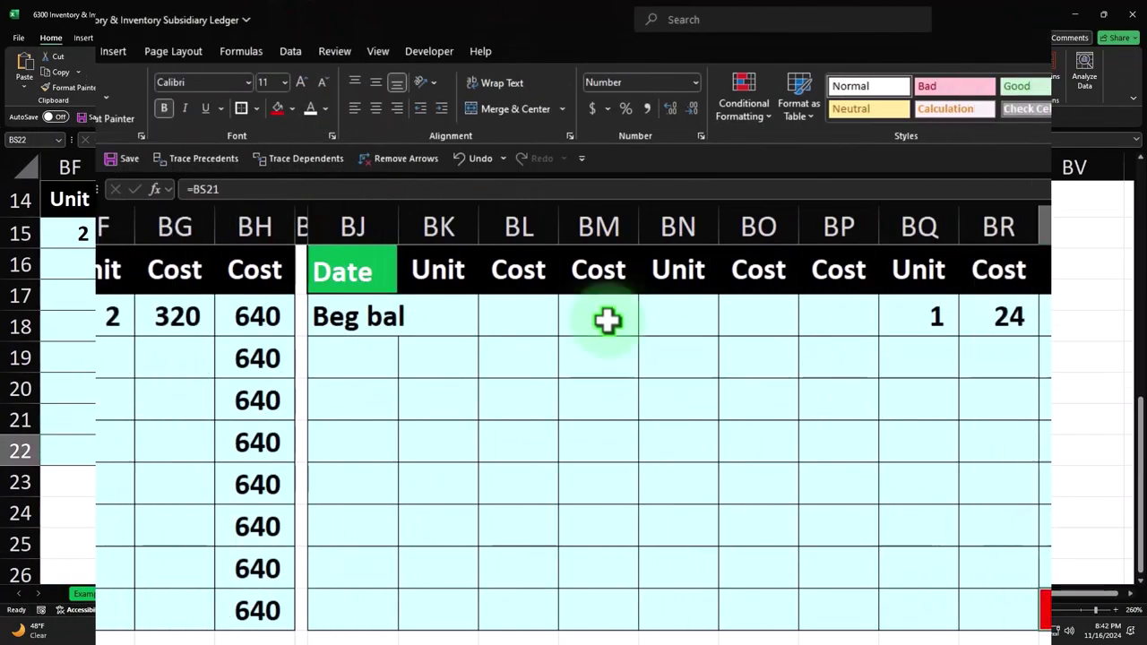
- Shade the last total cost cells of the DUK and GIUSA ledgers, BS22 and BS11, with the standard green fill
left_click(291, 107)
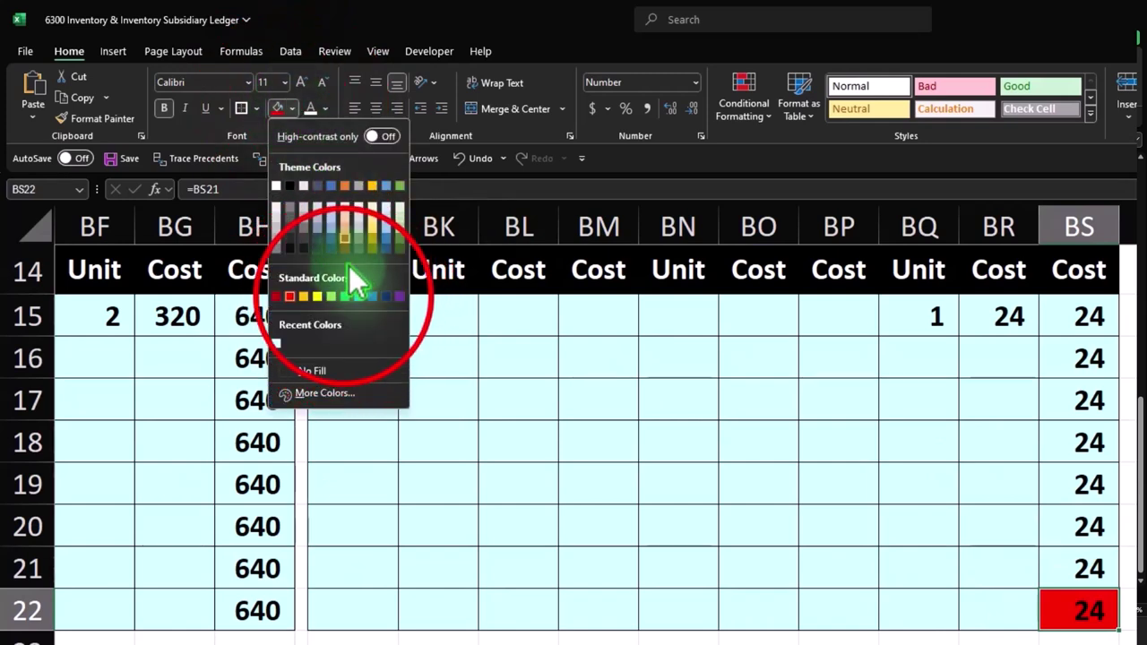
left_click(344, 295)
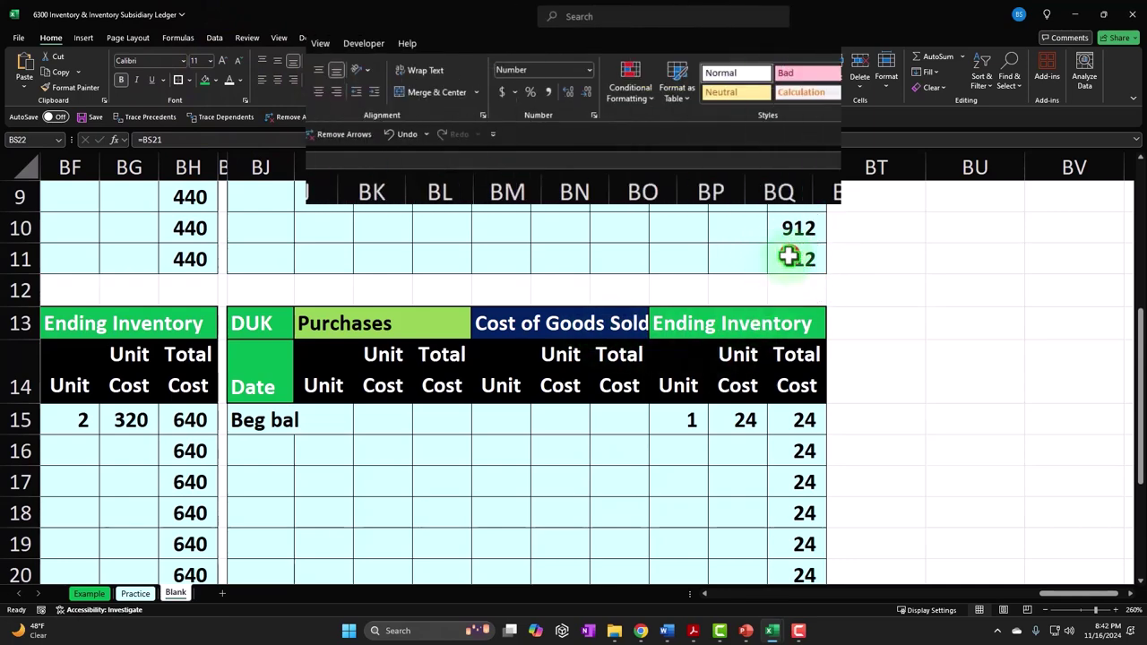
left_click(205, 80)
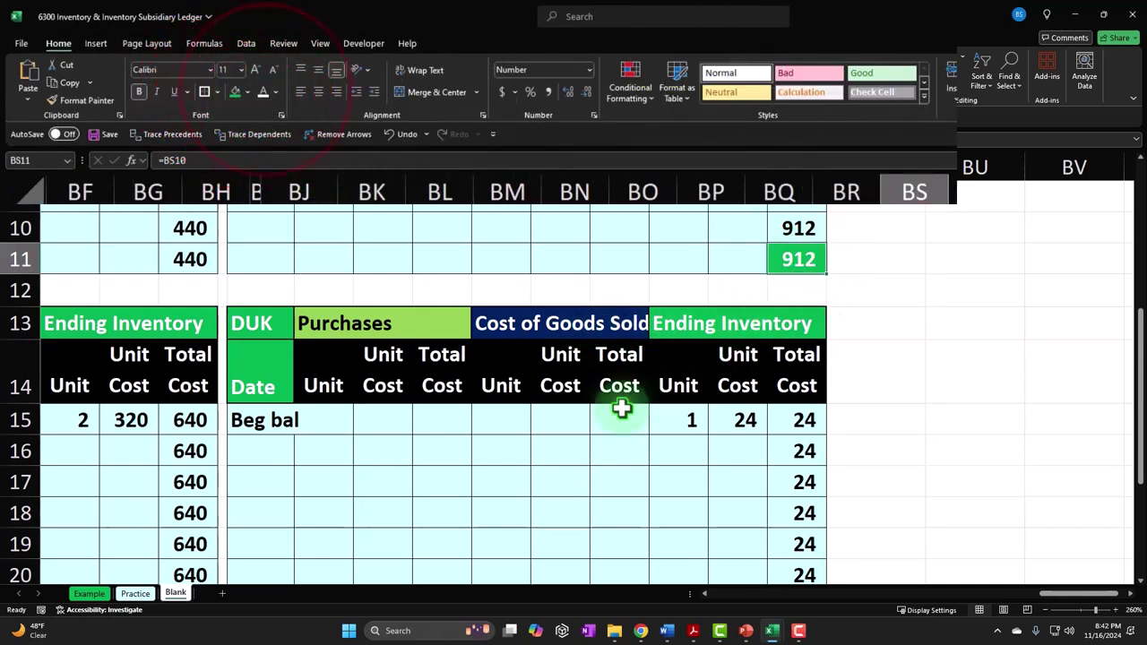
- Apply the same green fill to the last total cost cells BH11, BH22 and AW22 of the neighbouring ledgers
left_click_drag(1054, 594, 994, 596)
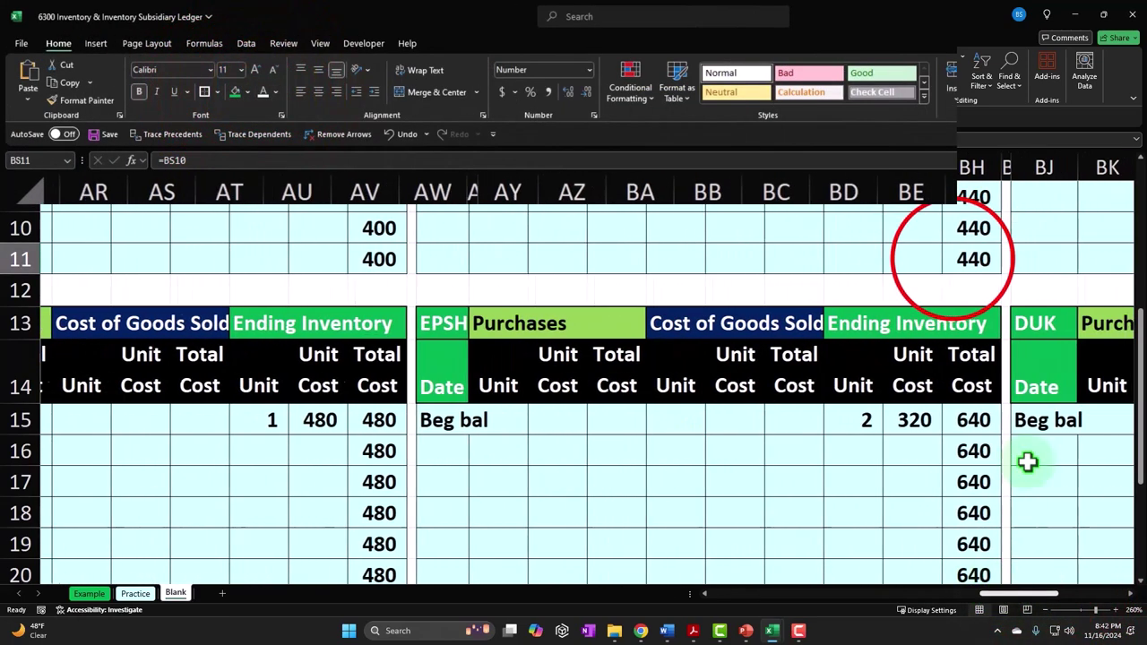
left_click(968, 259)
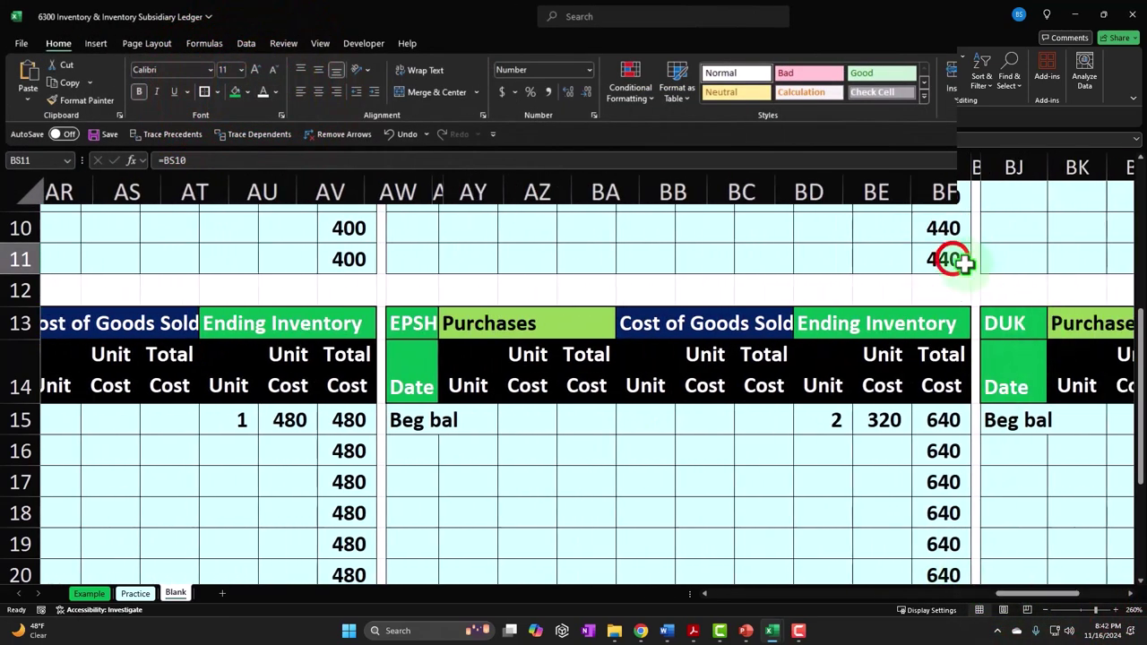
left_click(233, 92)
scroll(914, 439, "down", 1)
left_click(929, 451)
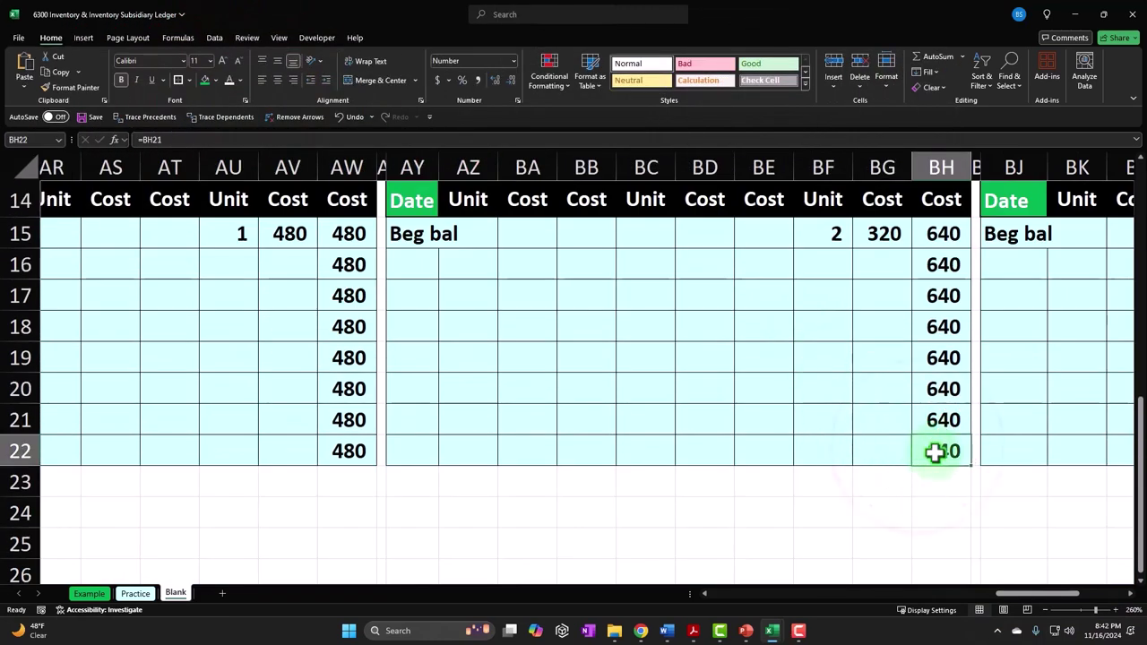
left_click(190, 81)
left_click(210, 83)
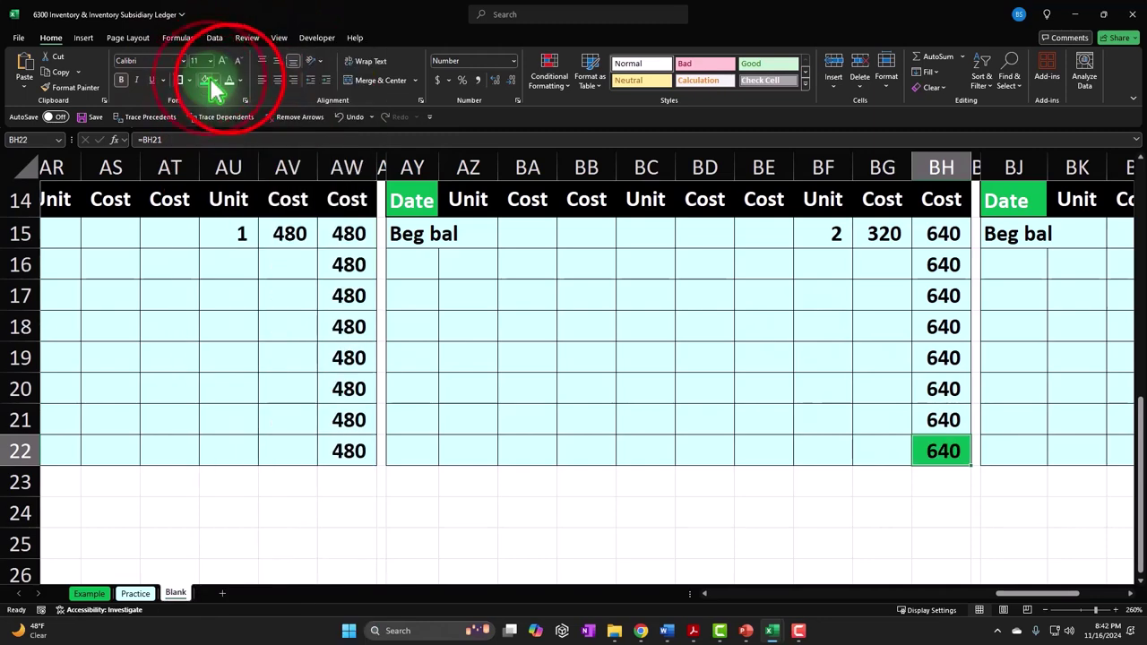
left_click(328, 448)
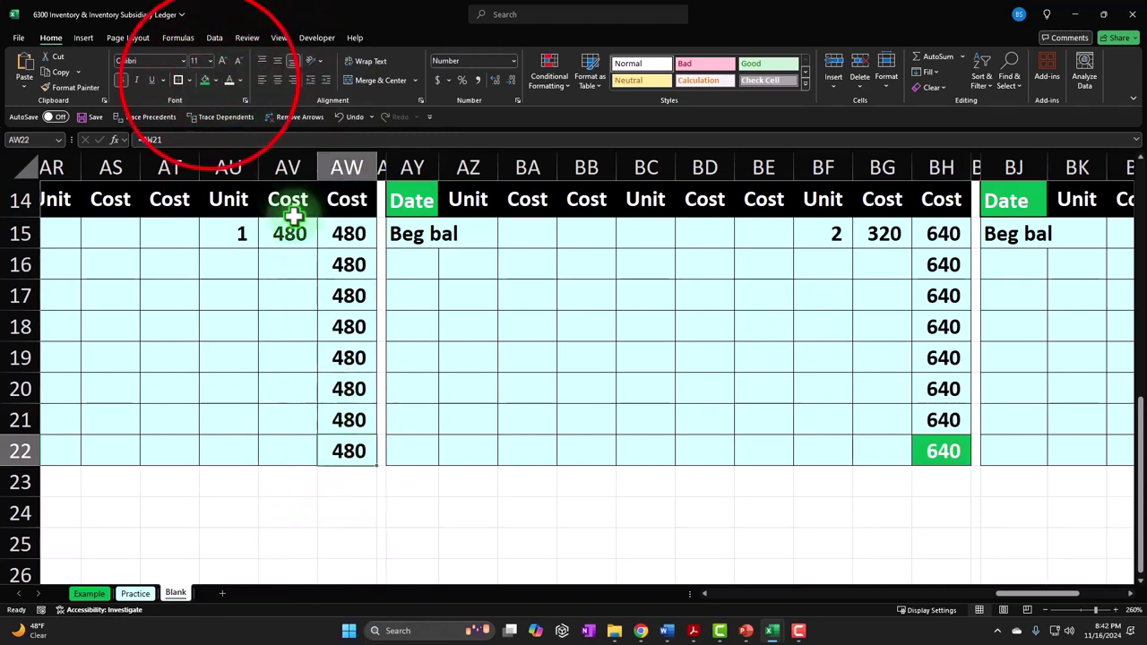
left_click(205, 79)
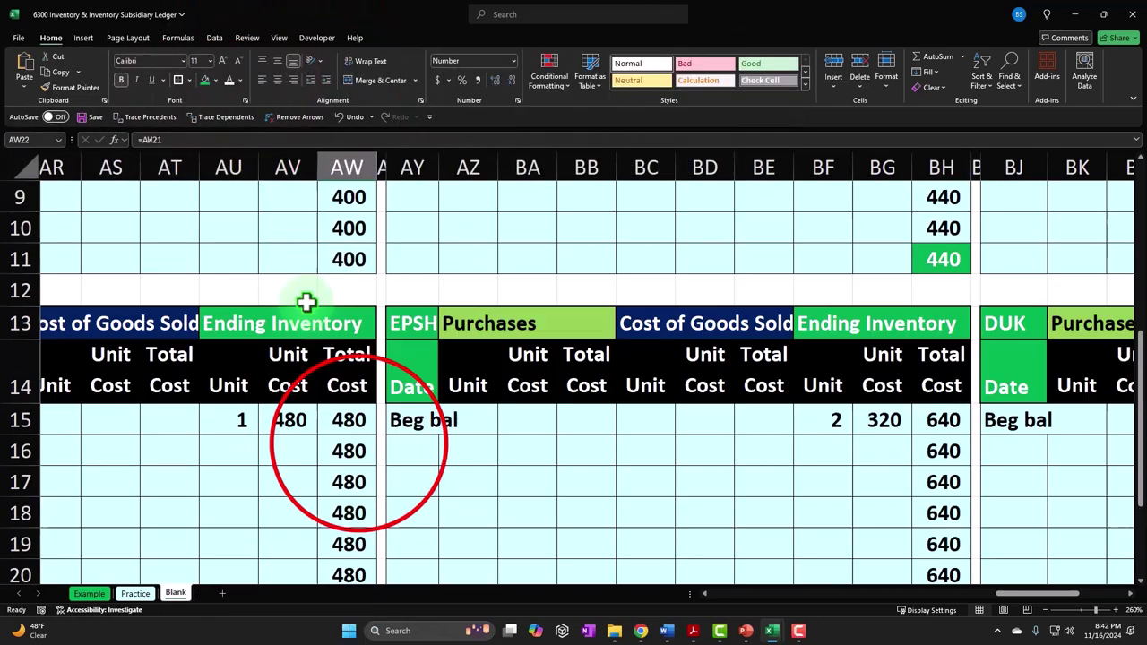
- Apply the same green fill to the ELP ledger's last total cost cell, AW11
scroll(358, 436, "up", 2)
left_click(348, 443)
left_click(241, 93)
left_click(338, 340)
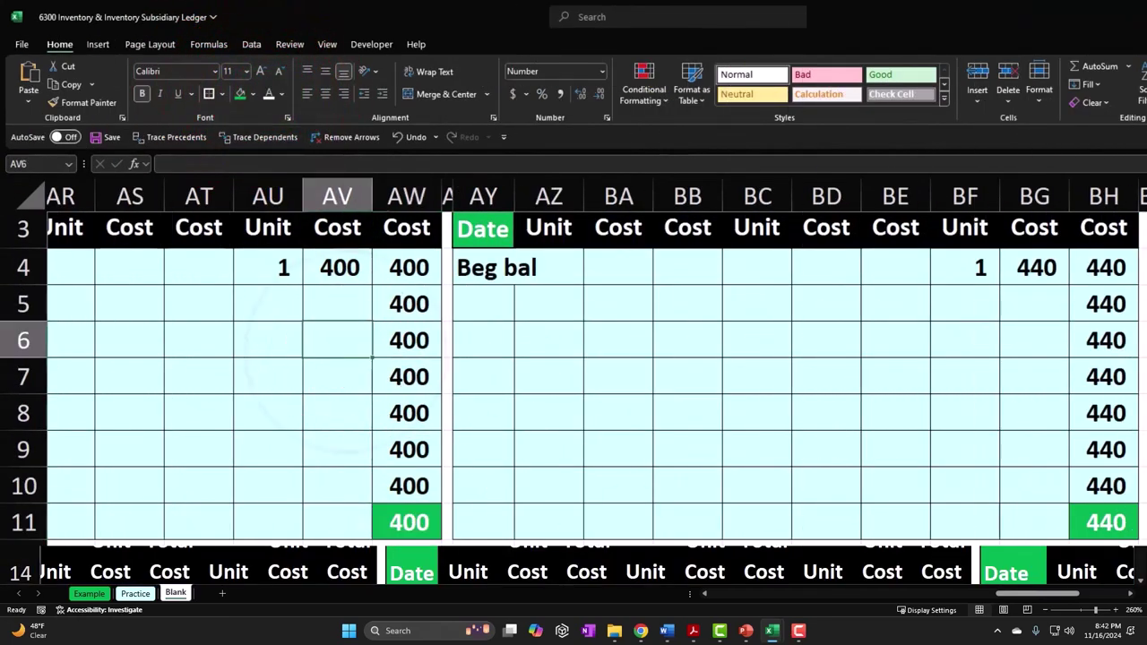
- Examine the formula in AN1 that adds up the ending total costs of all six inventory ledgers
left_click_drag(1013, 593, 989, 615)
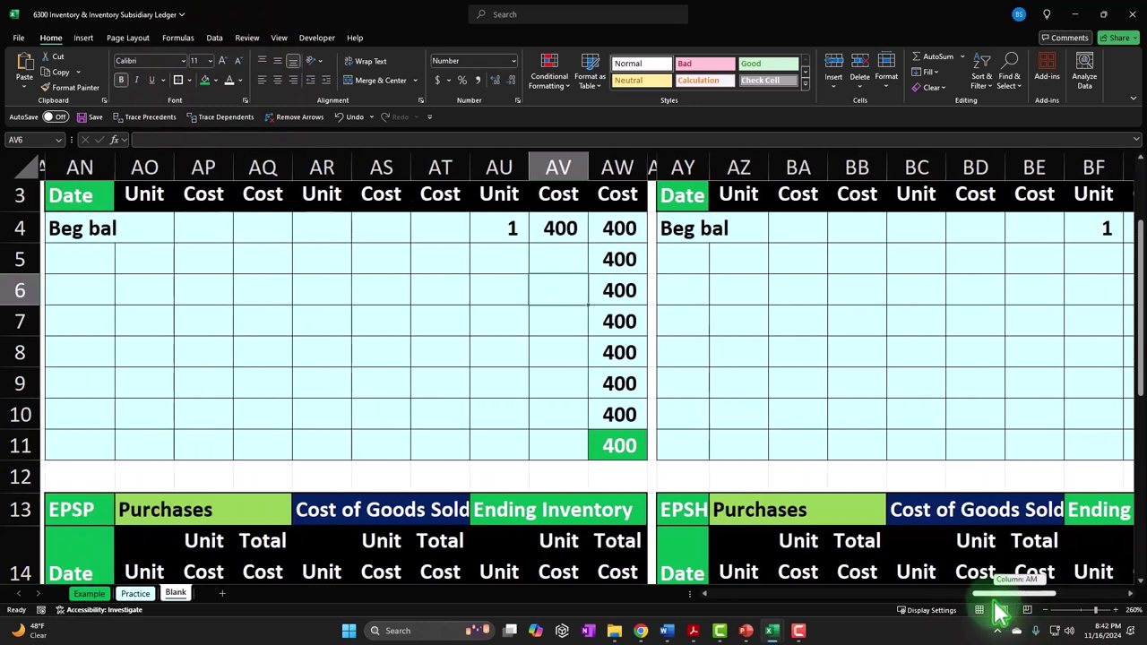
scroll(625, 468, "down", 3)
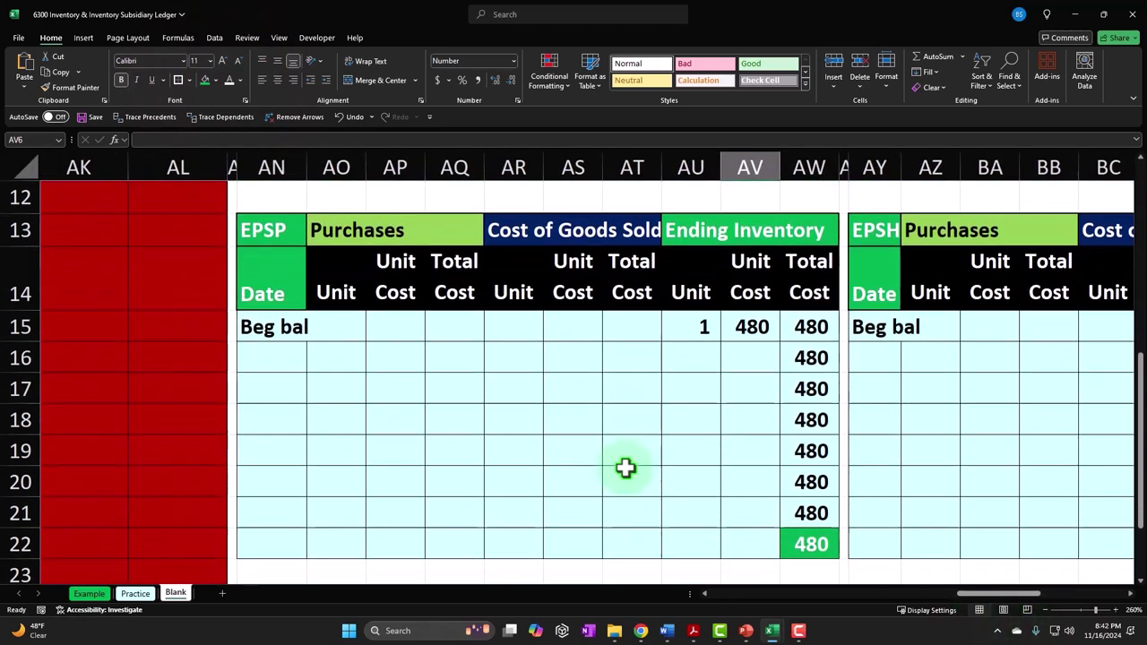
scroll(625, 469, "up", 4)
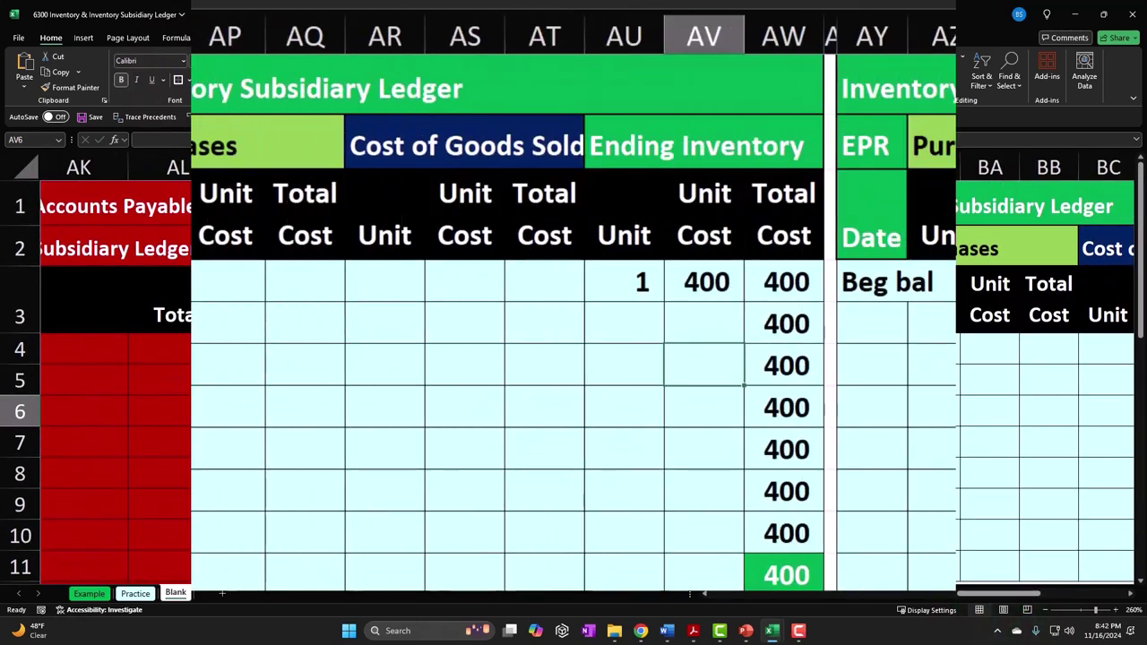
double_click(43, 80)
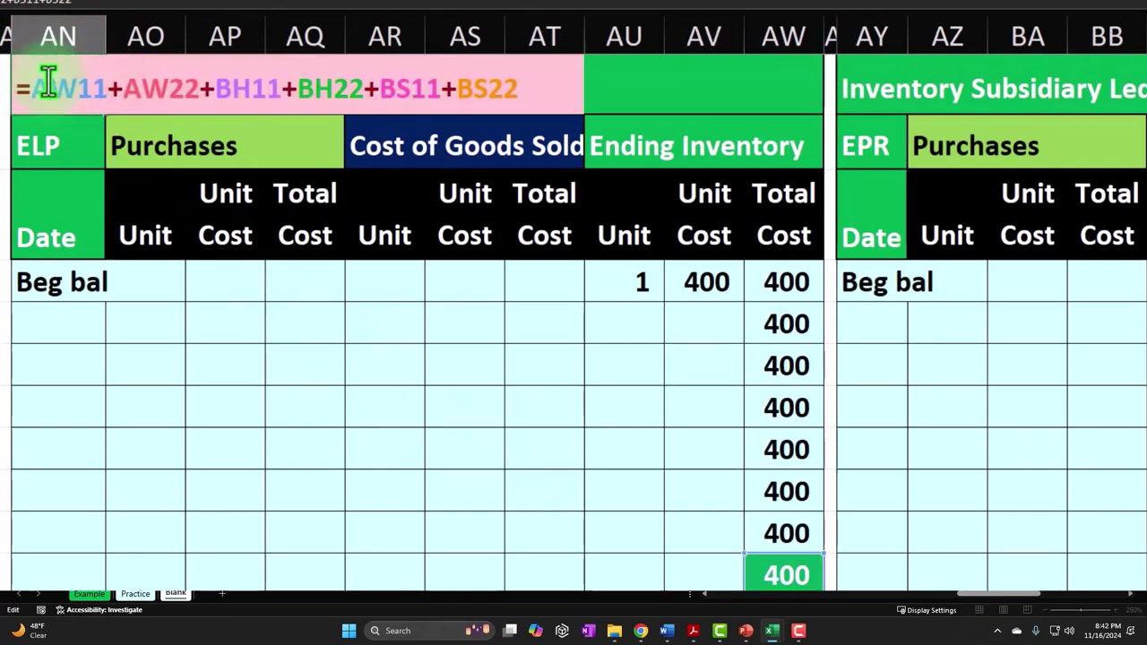
key("Return")
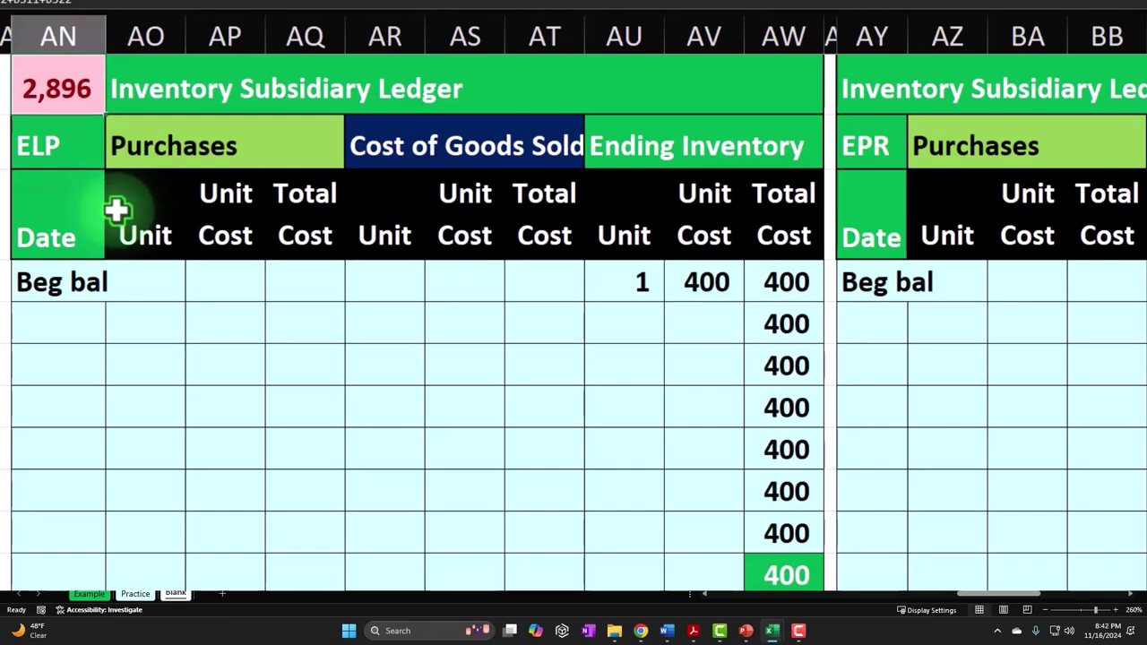
left_click_drag(1022, 593, 1012, 615)
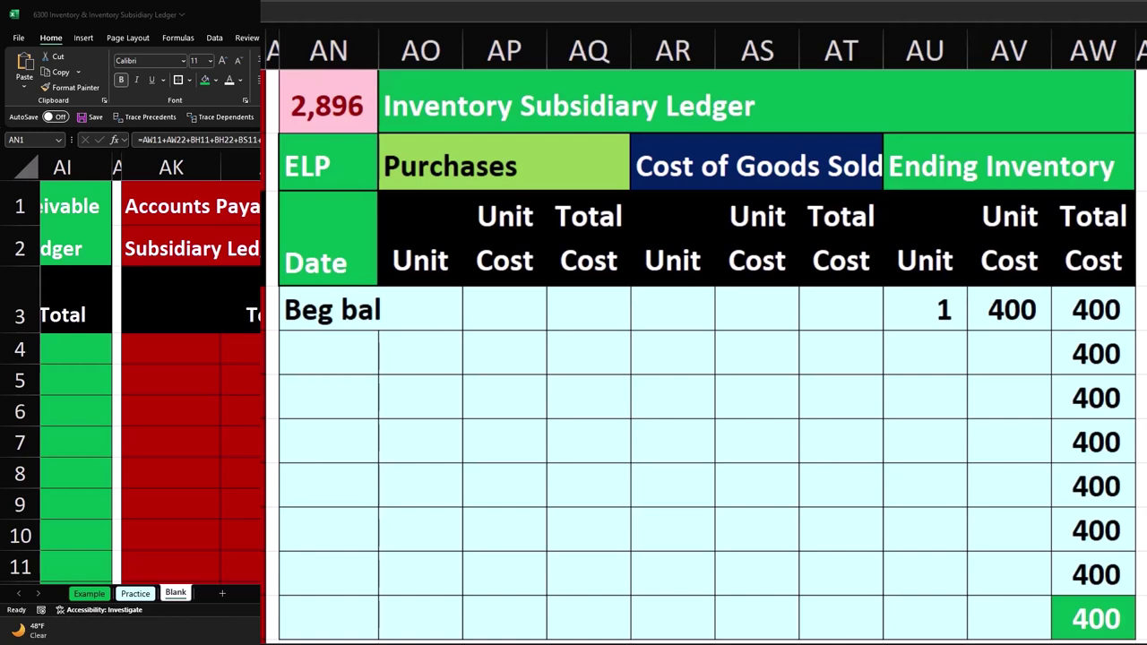
mouse_move(980, 599)
left_mouse_down()
mouse_move(878, 599)
mouse_move(825, 622)
mouse_move(759, 622)
mouse_move(993, 610)
left_mouse_up()
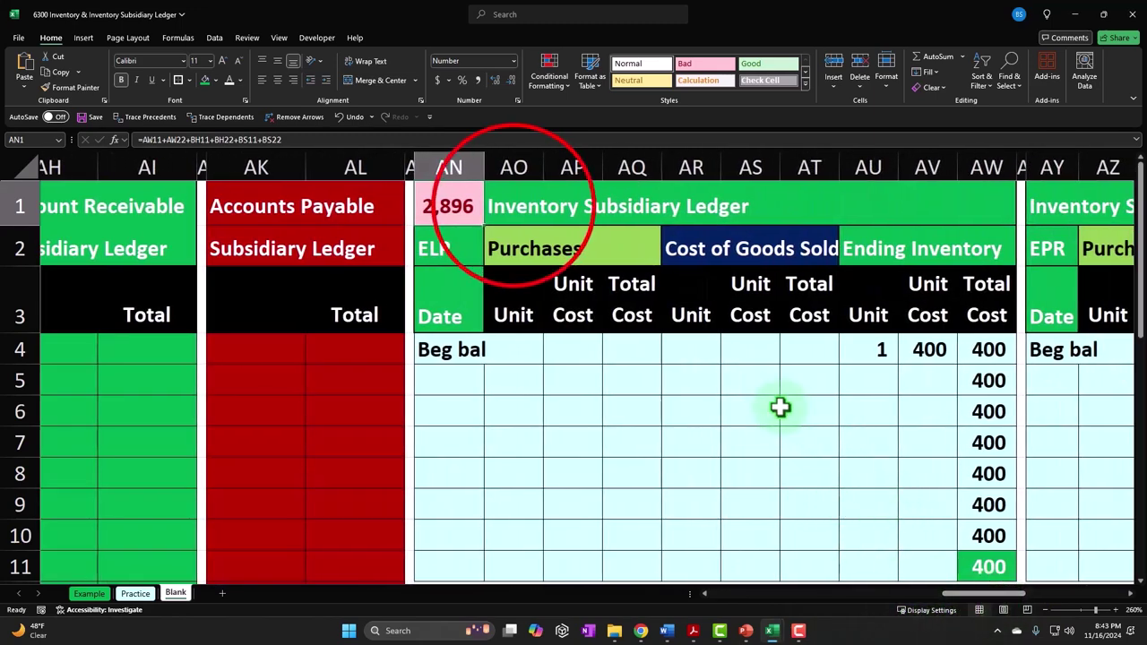
- Move the "Inventory Subsidiary Ledger" title of the ELP ledger from AO1 to AP1
left_click(514, 209)
mouse_move(190, 85)
left_mouse_down()
mouse_move(179, 77)
mouse_move(197, 98)
left_mouse_up()
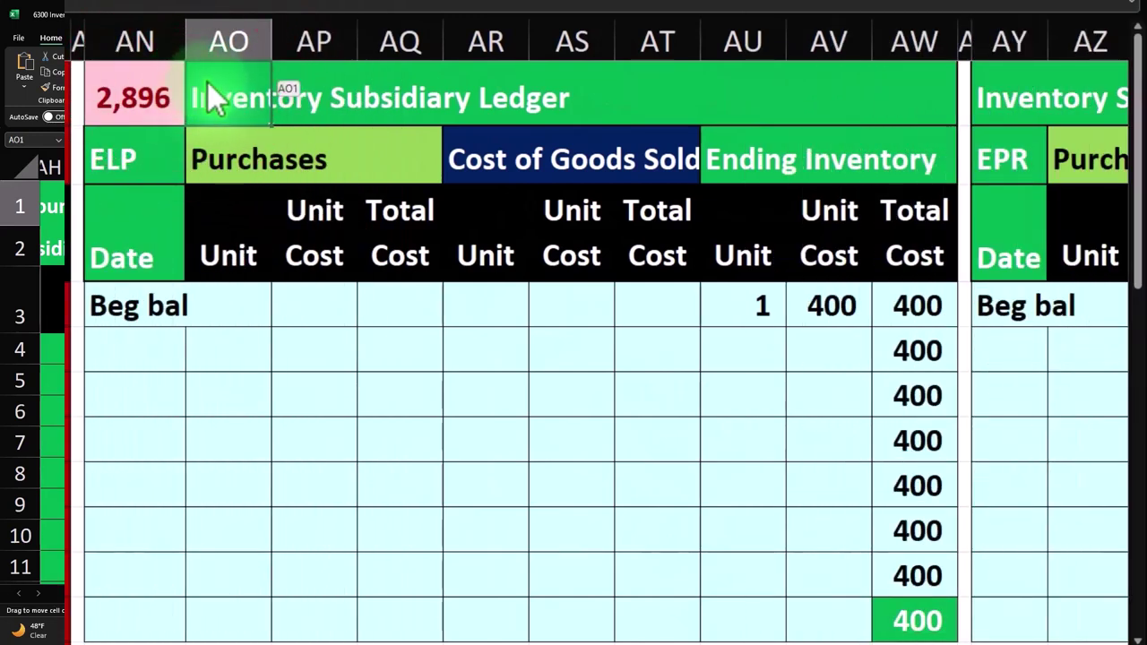
left_click_drag(267, 82, 301, 84)
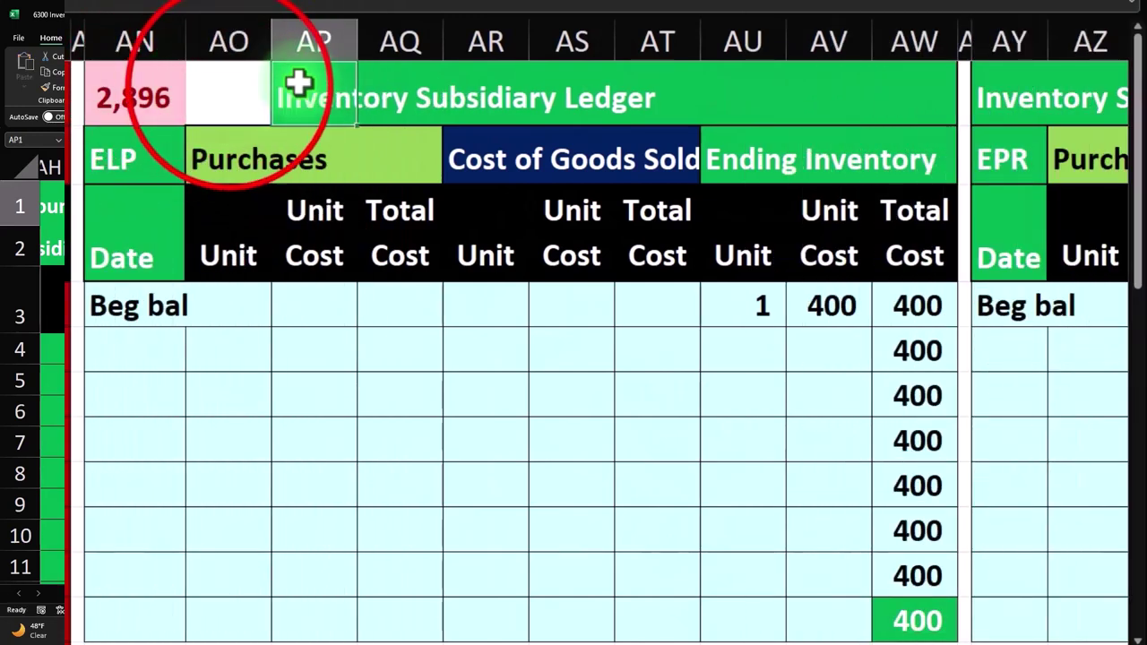
left_click(229, 86)
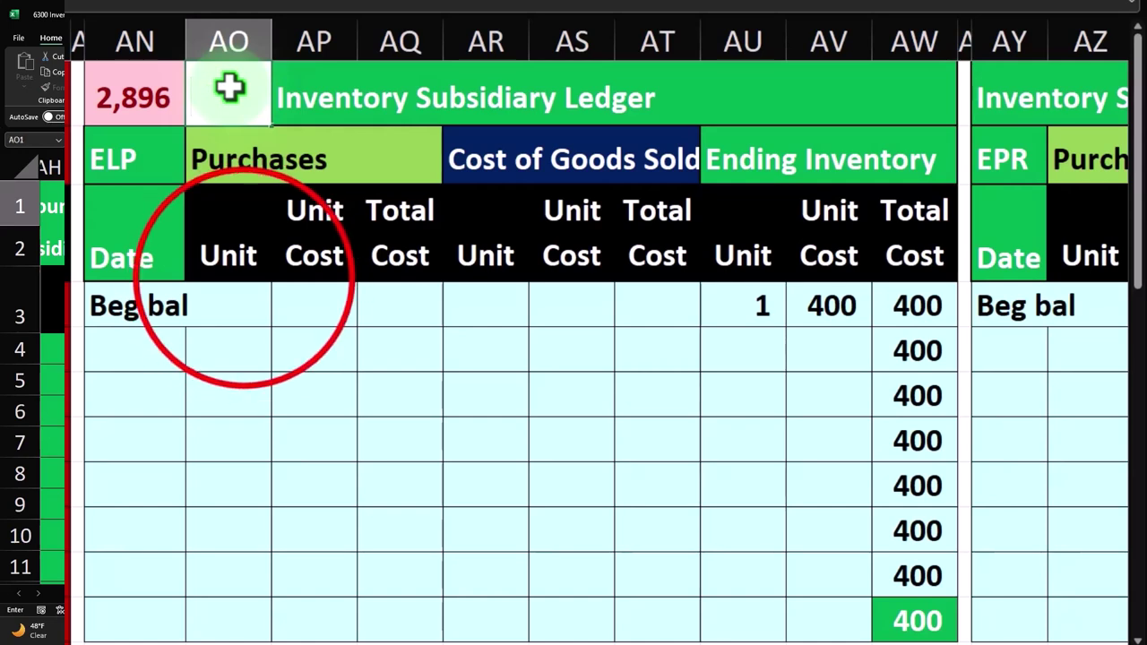
left_click(240, 213)
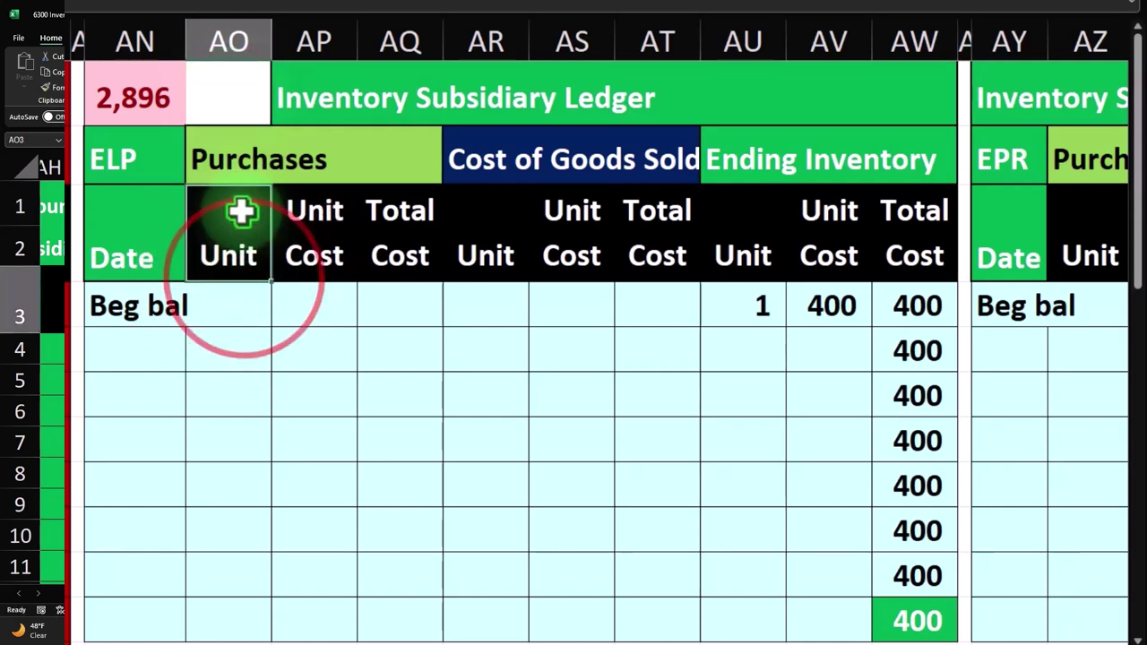
- Move the ledgers' total formula from AN1 to AO1 and widen column AO slightly
left_click(175, 95)
mouse_move(182, 94)
left_mouse_down()
mouse_move(204, 103)
mouse_move(197, 90)
left_mouse_up()
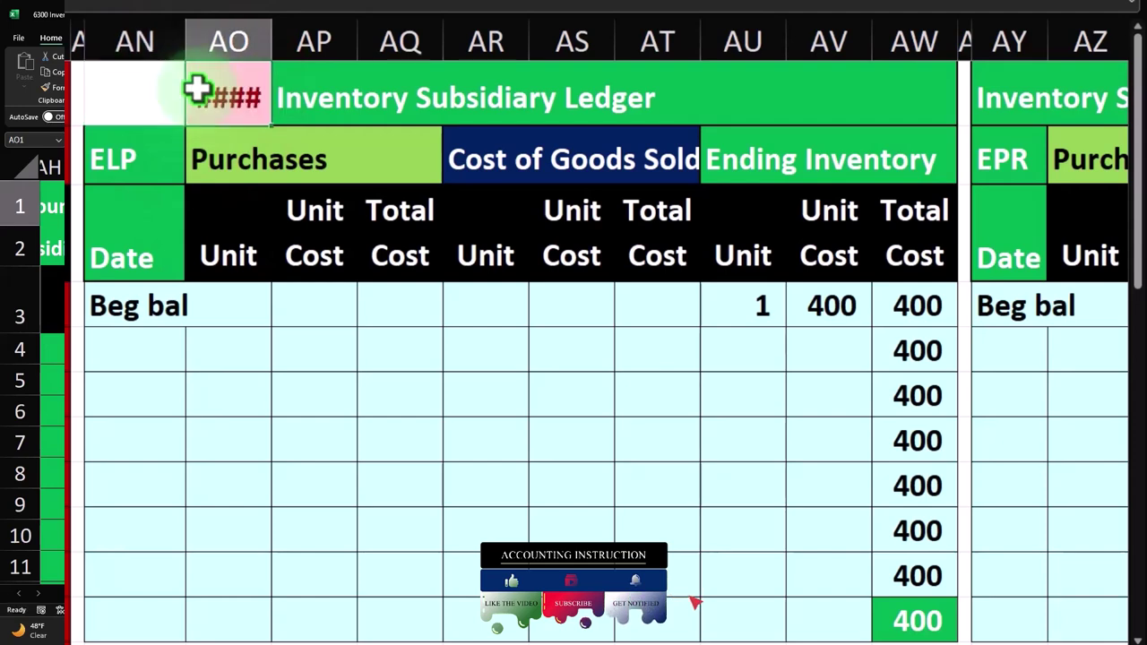
left_click_drag(271, 34, 294, 36)
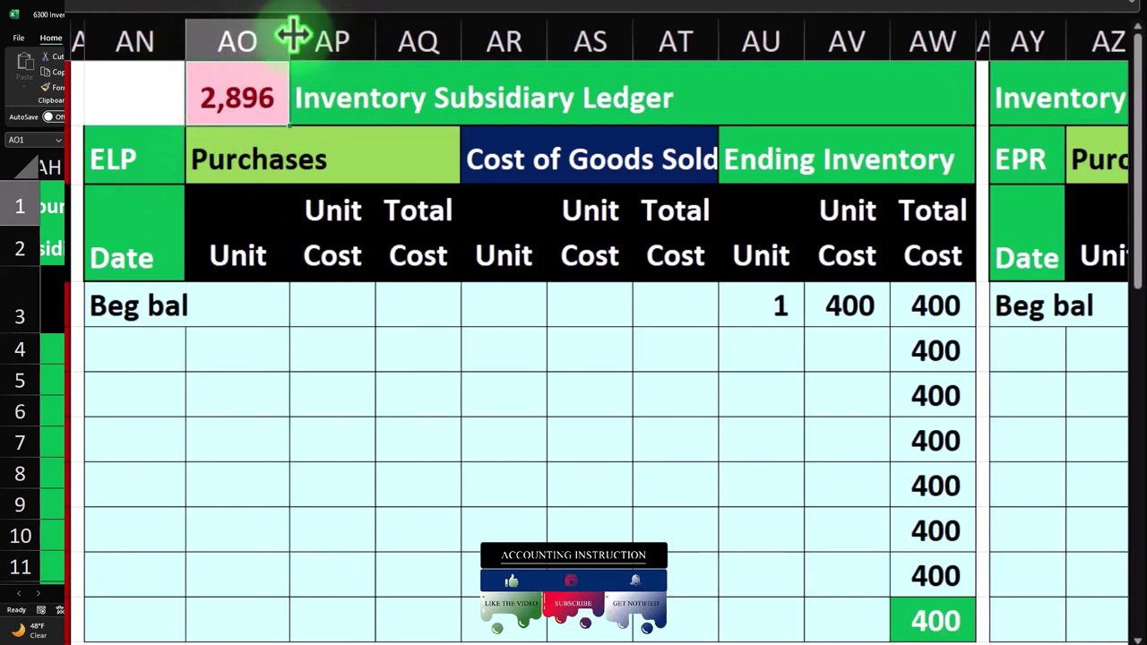
- Copy the formula text =AW11+AW22+BH11+BH22+BS11+BS22 from AO1 into AN1
left_click(214, 94)
double_click(213, 95)
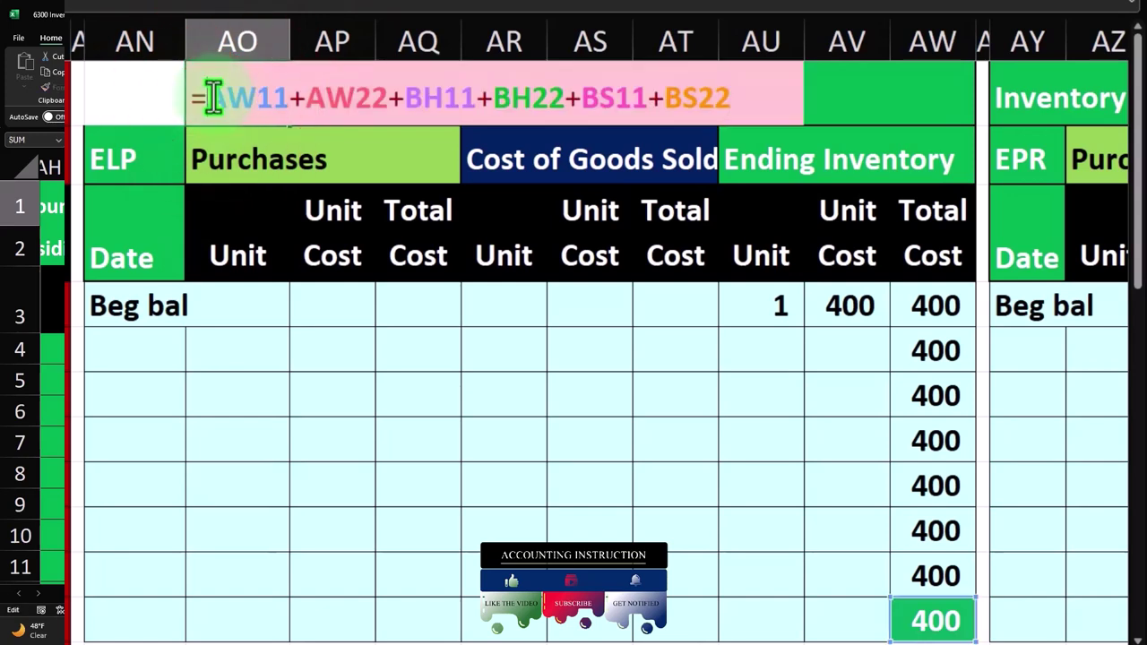
left_click_drag(190, 94, 746, 100)
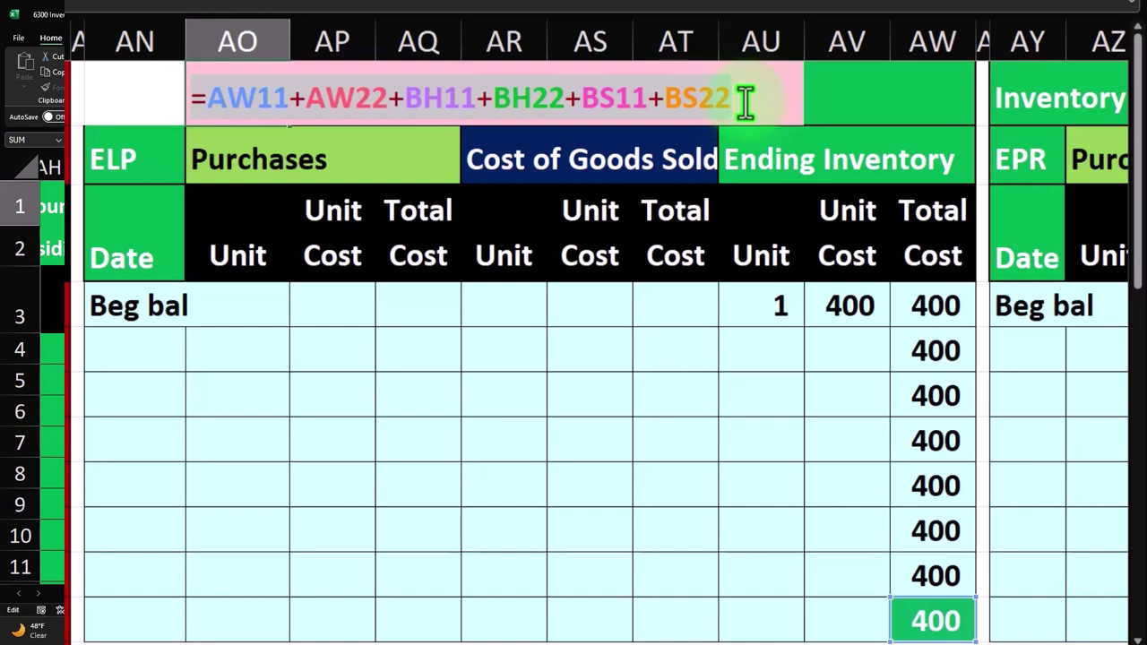
key("Return")
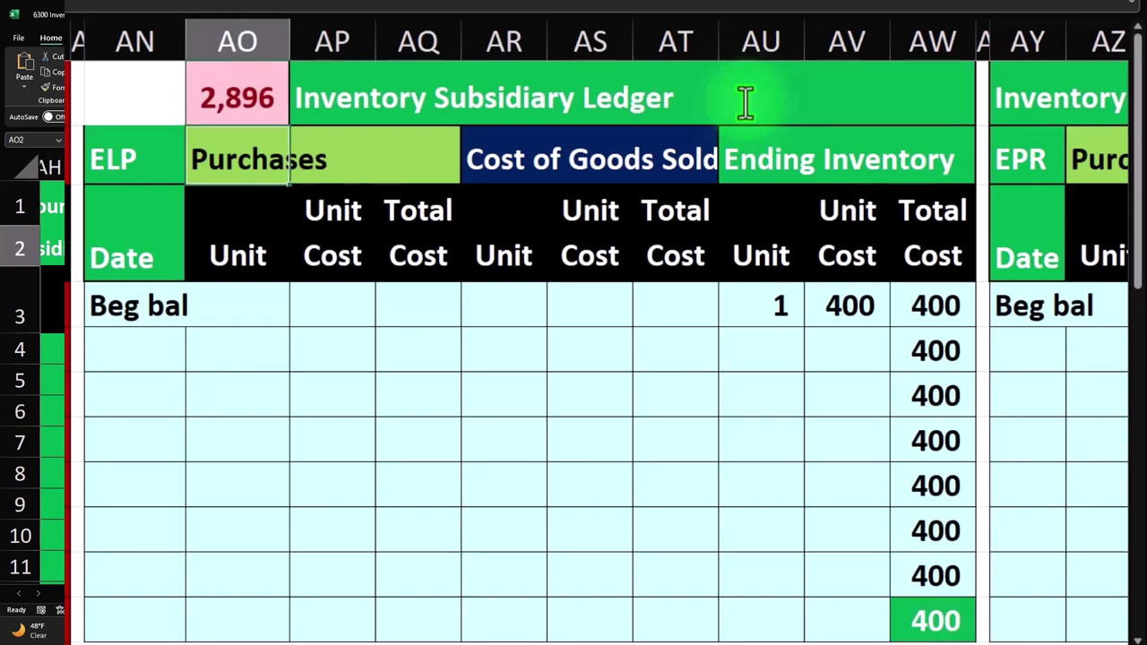
left_click(160, 93)
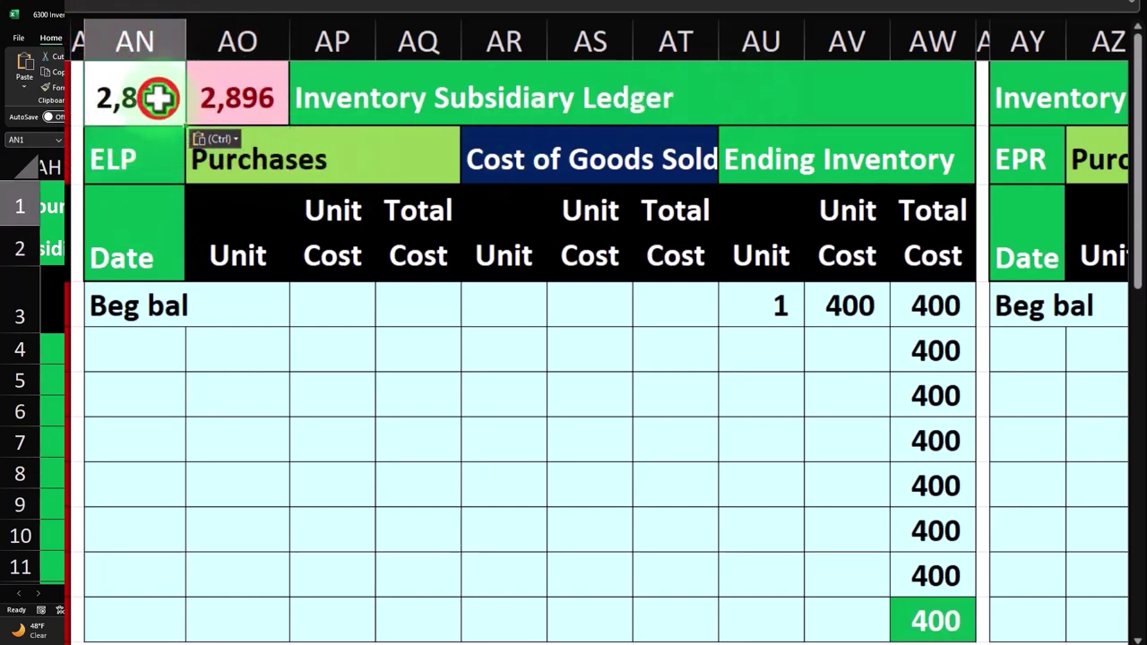
- Replace the content of AO1 with the check formula =AN1-O4, subtracting the Inventory account balance from the ledgers' total
left_click(268, 103)
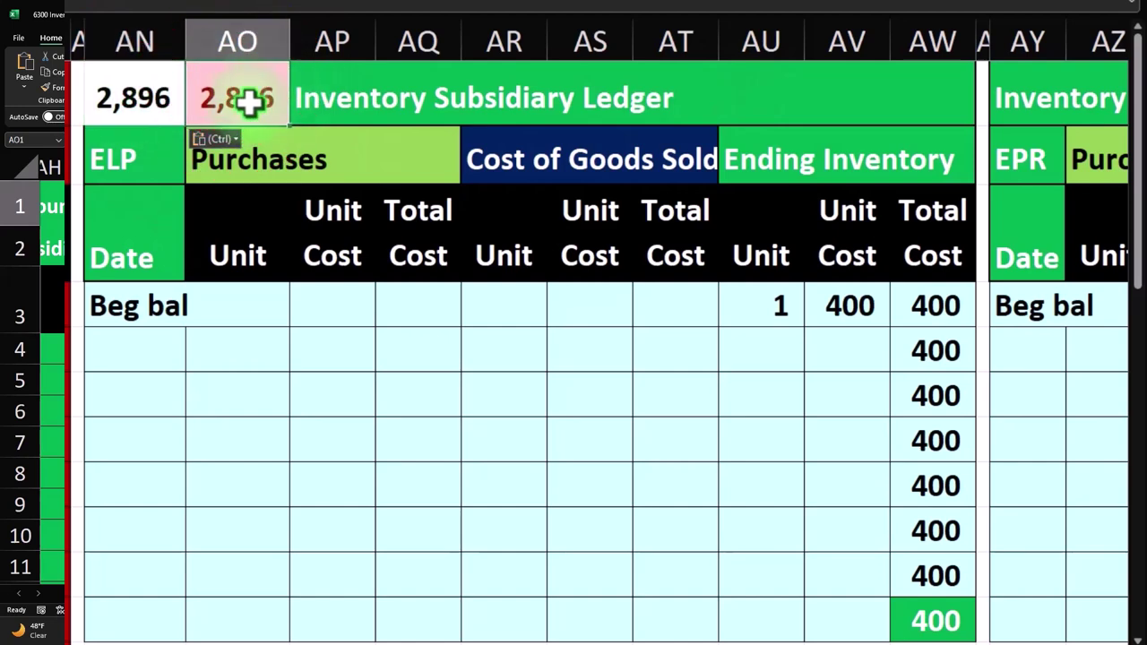
type("=")
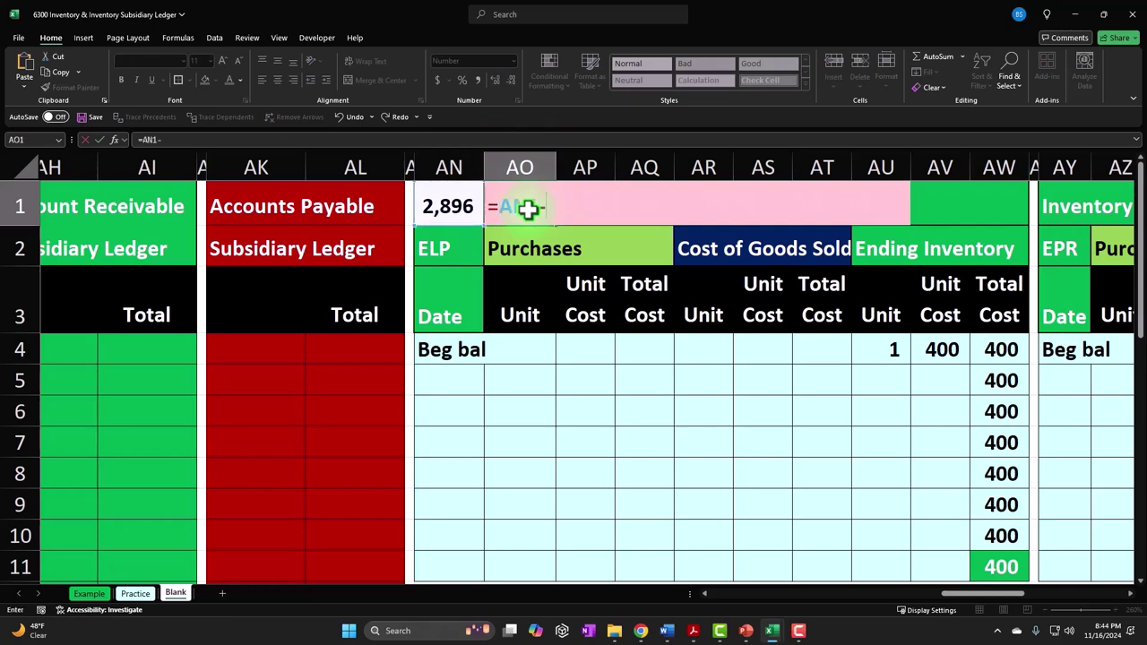
key("Left")
key("Left")
key("Left")
key("Left")
key("Left")
key("Left")
key("Left")
key("Left")
key("Left")
key("Left")
key("Left")
key("Left")
key("Left")
key("Left")
key("Left")
key("Left")
key("Left")
key("Left")
key("Left")
key("Left")
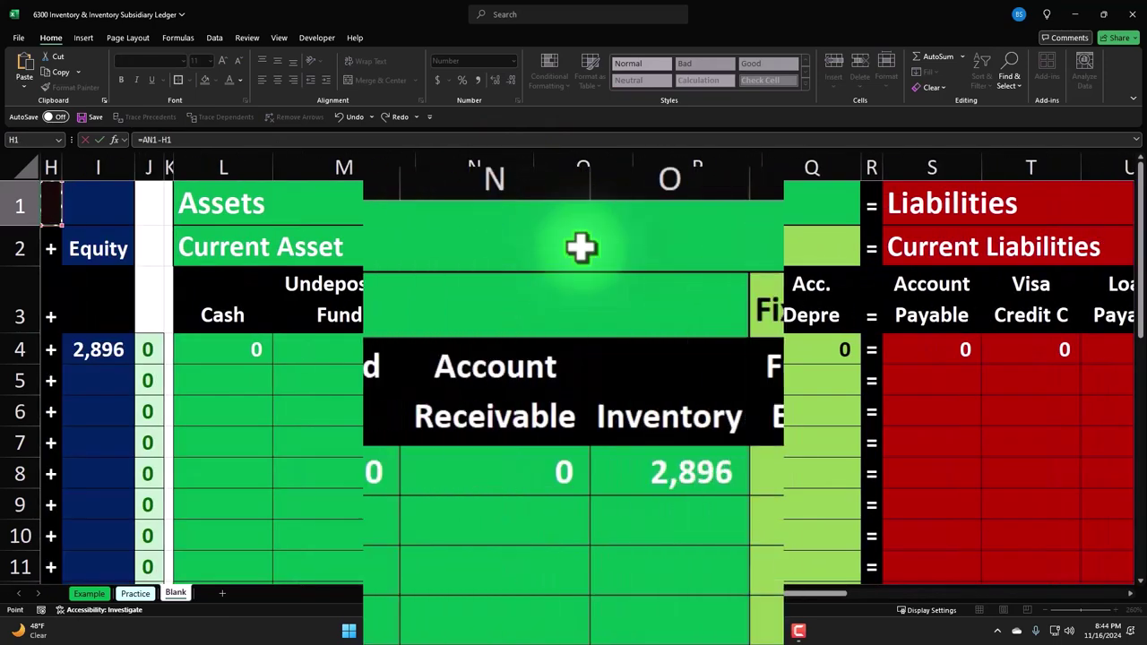
key("Right")
key("Right")
key("Right")
key("Down")
key("Down")
key("Down")
key("Left")
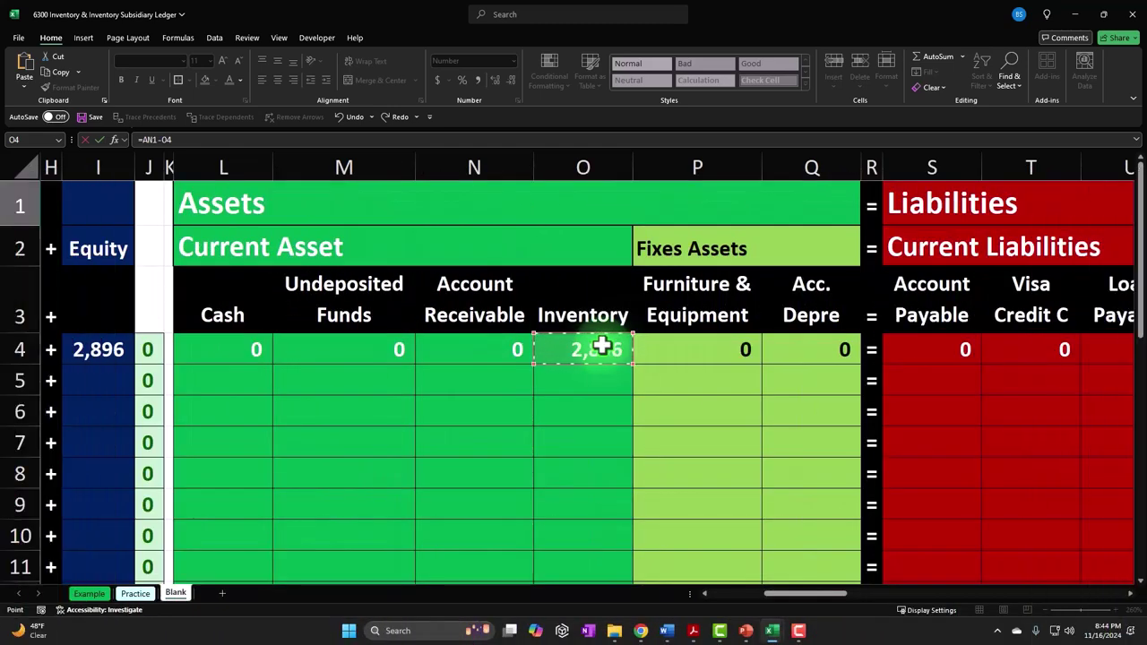
key("Return")
key("Right")
key("Right")
key("Right")
key("Right")
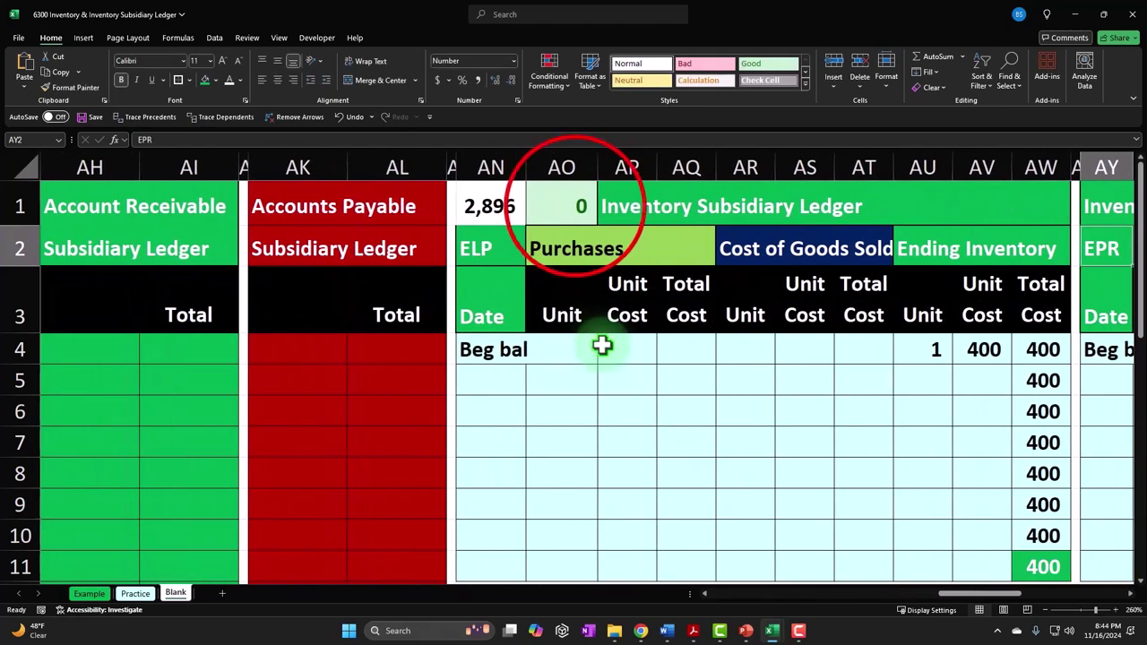
left_click(575, 206)
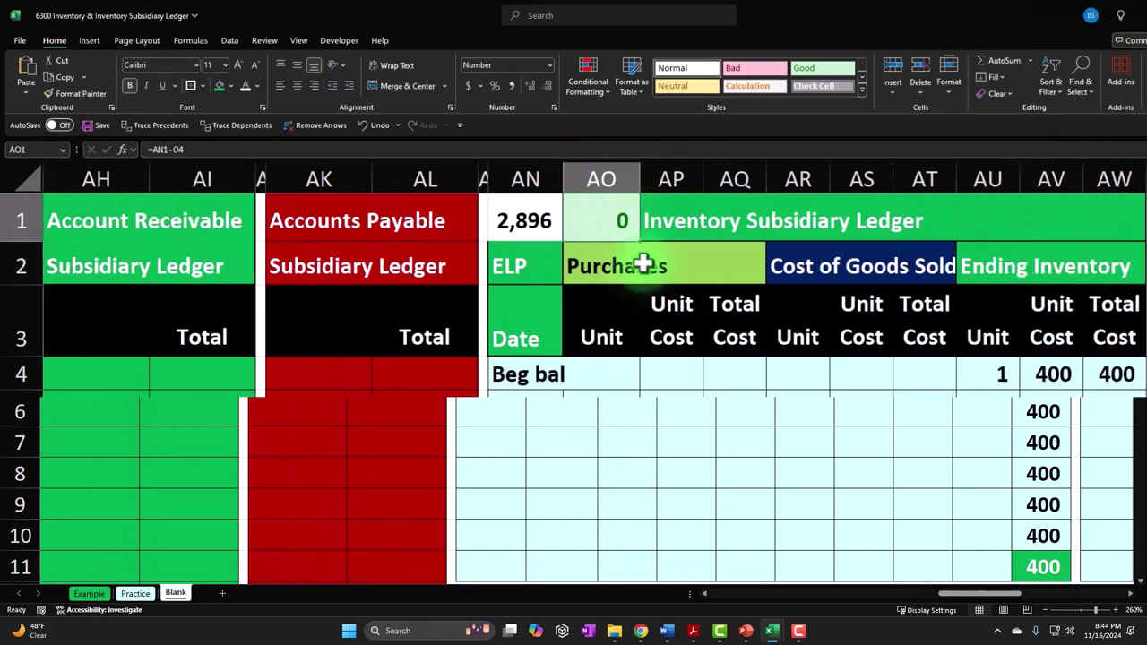
- Give the ledgers' total cell AN1 a black fill and white font
left_click(532, 219)
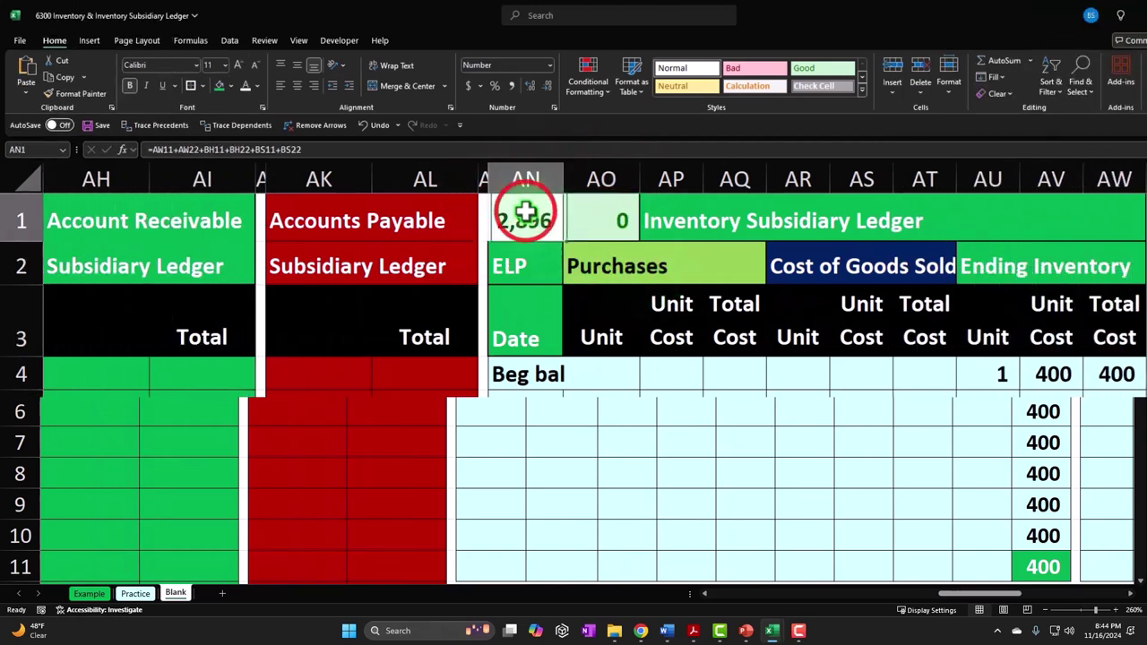
left_click(228, 86)
left_click(230, 147)
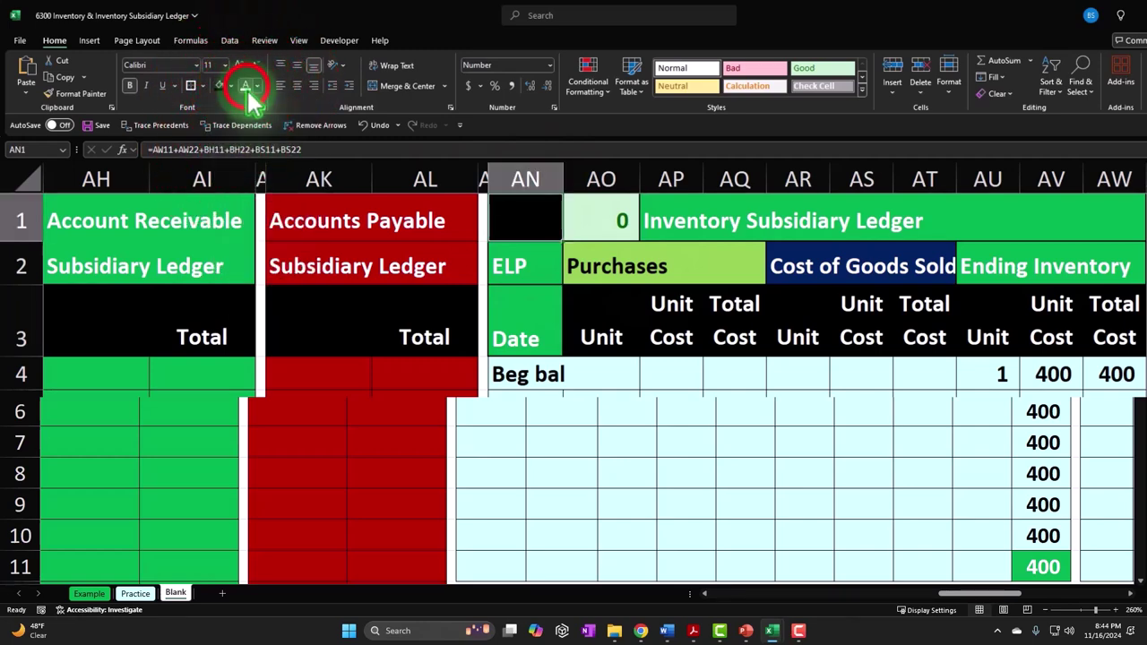
left_click(756, 454)
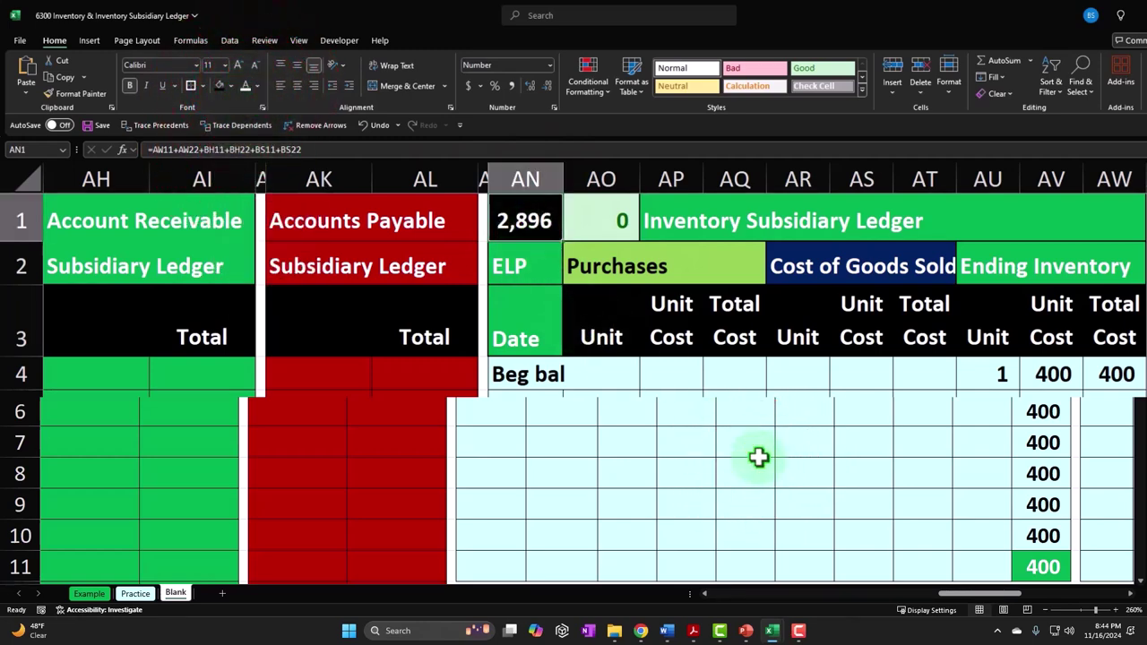
- Change the fill of AN1 to the standard green
left_click(545, 213)
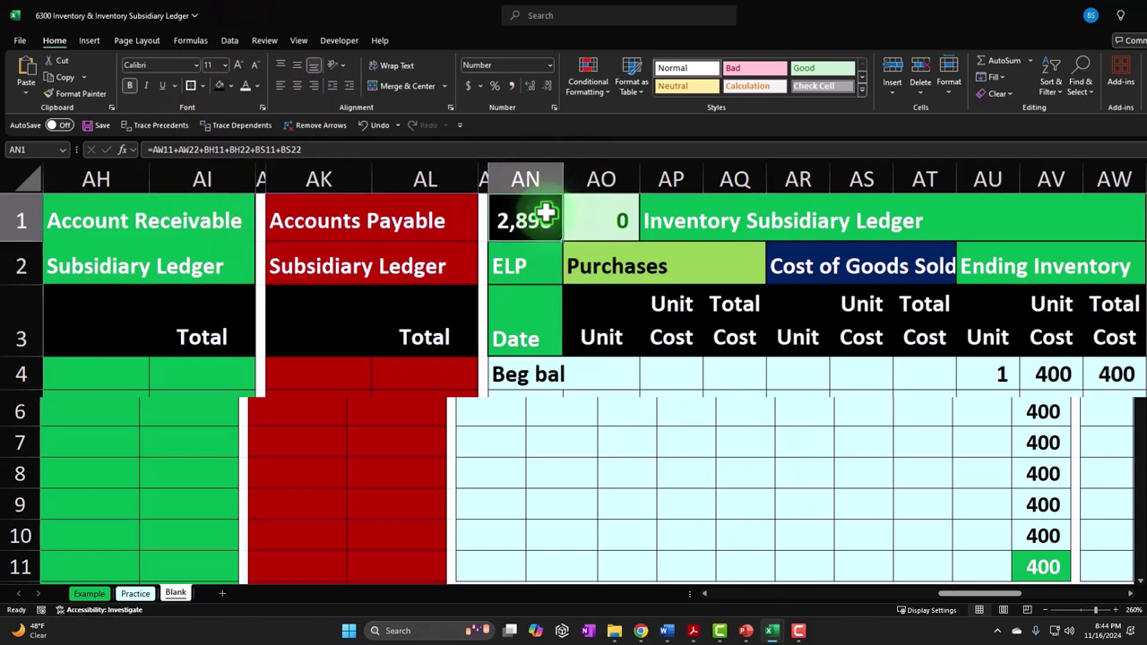
left_click(230, 86)
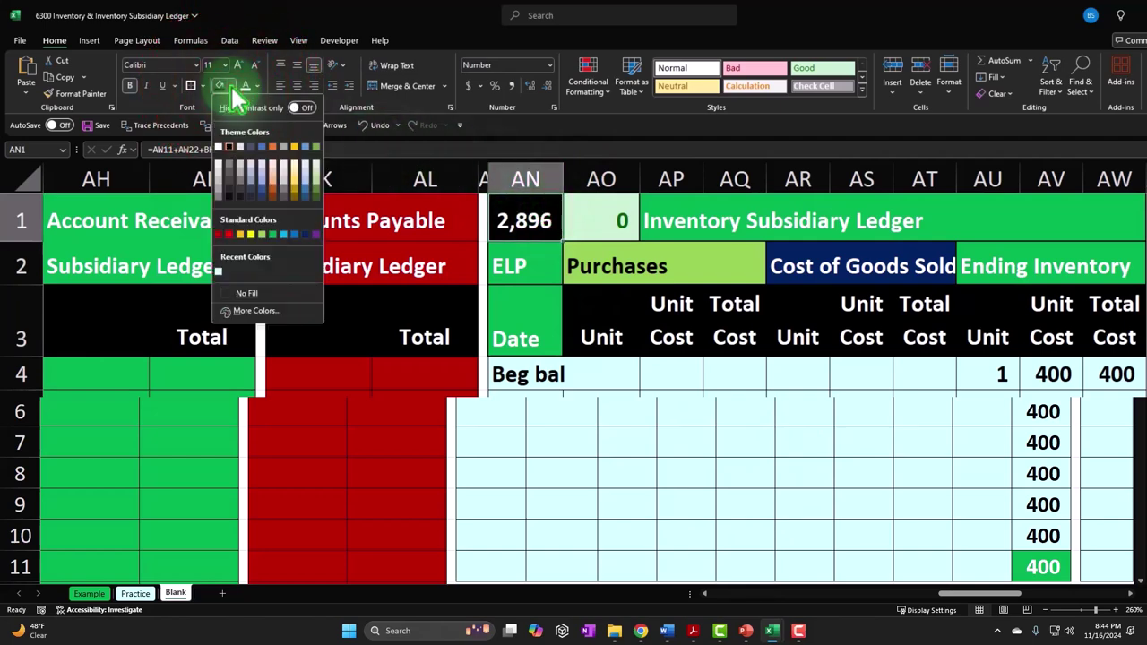
left_click(271, 235)
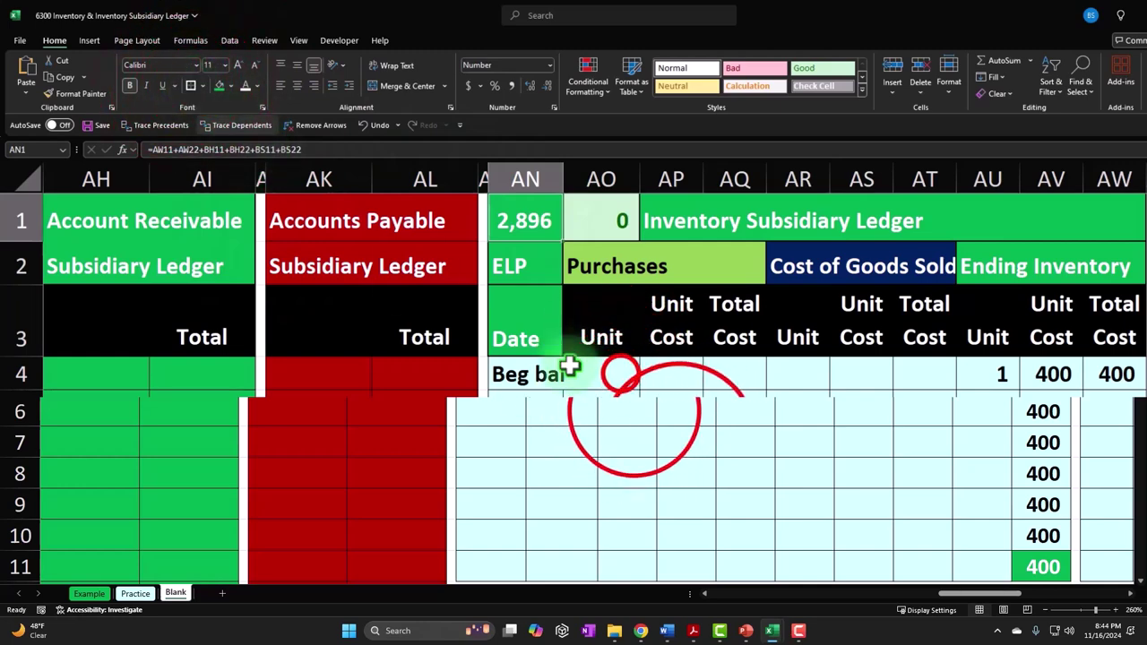
left_click(601, 375)
left_click(634, 411)
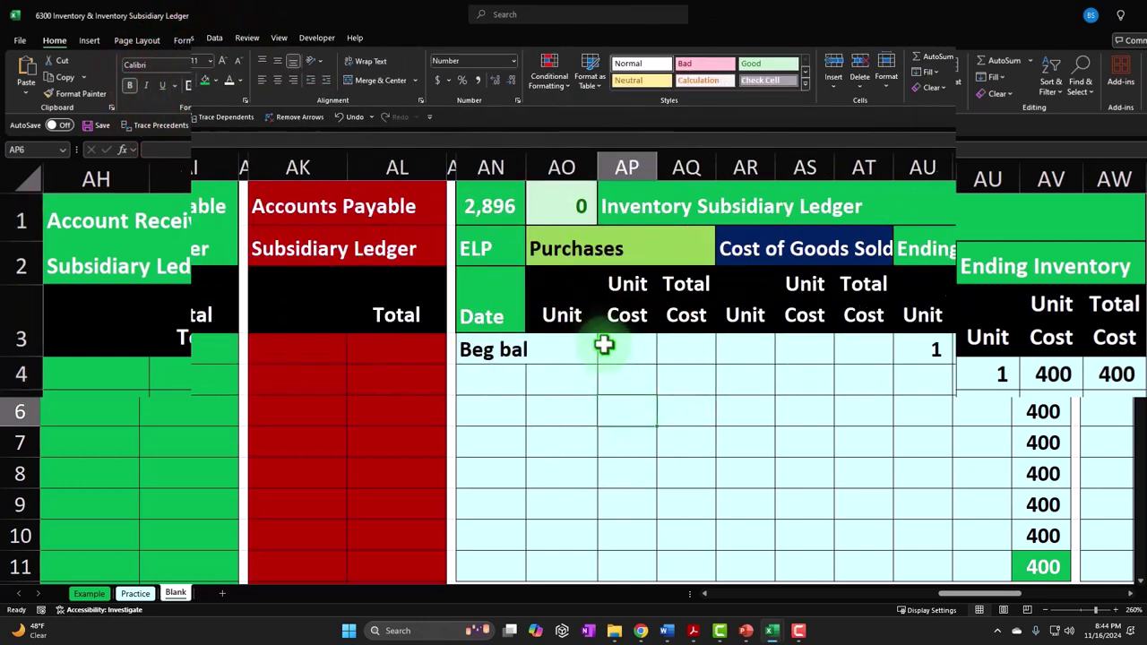
left_click(539, 211)
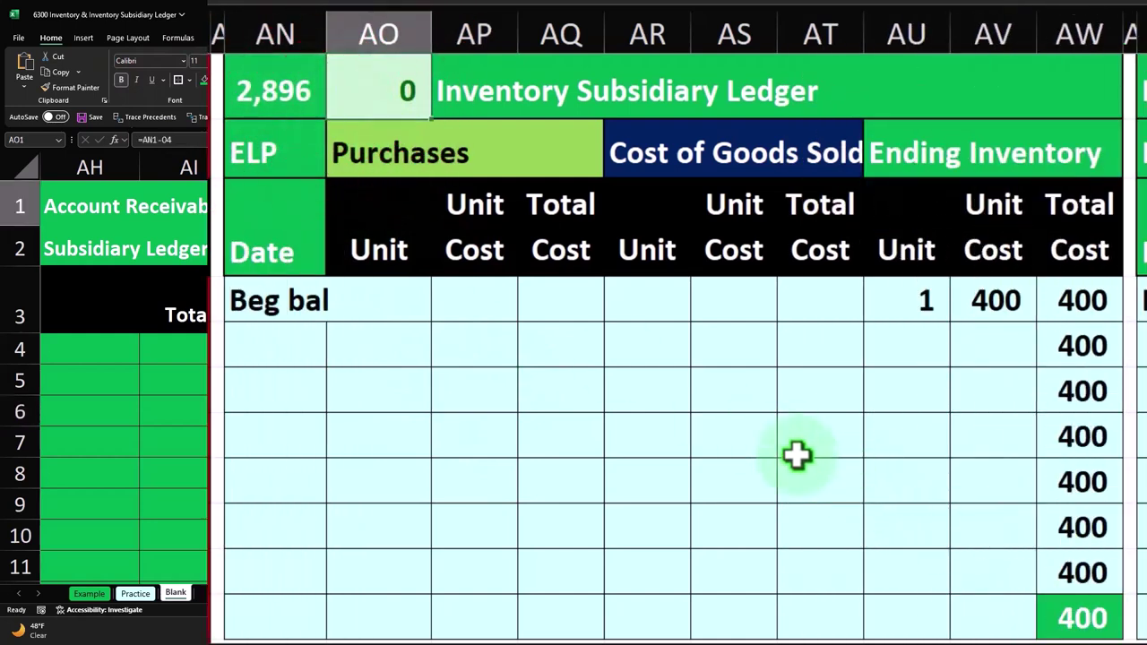
left_click(405, 91)
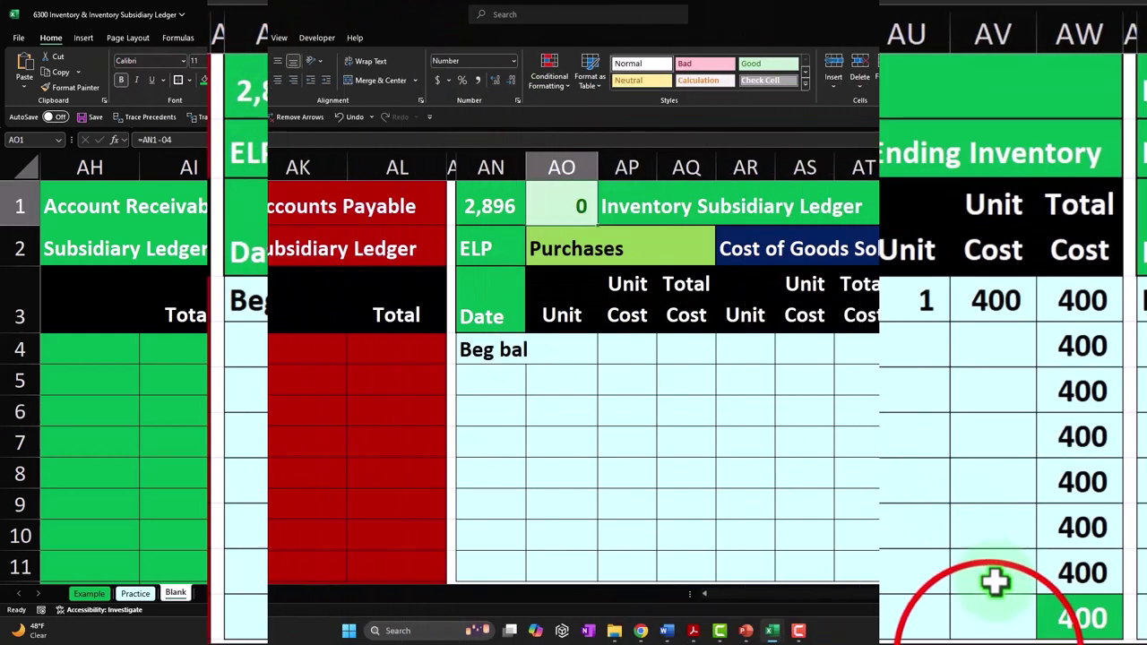
left_click_drag(980, 594, 1016, 610)
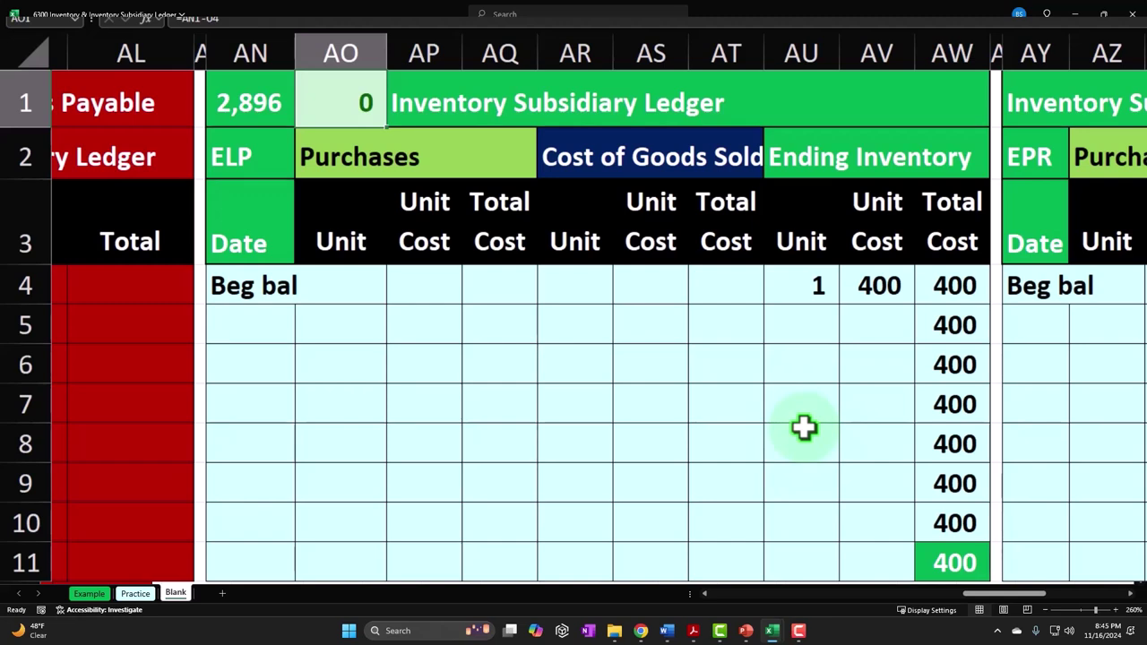
left_click(769, 443)
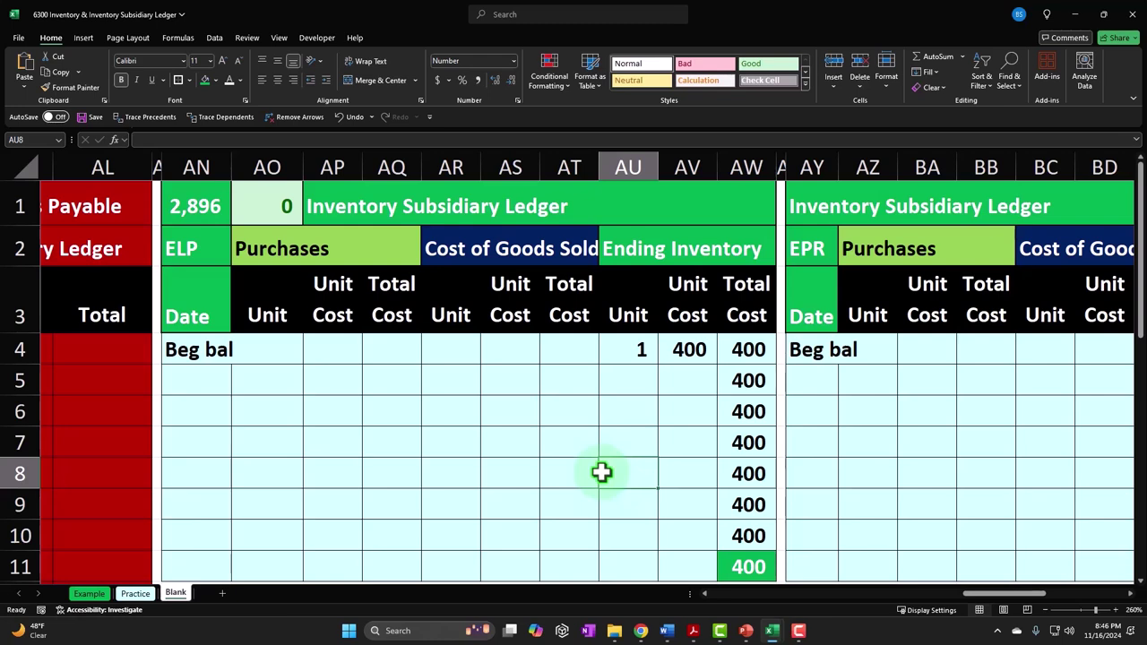
left_click(601, 474)
scroll(602, 474, "down", 1)
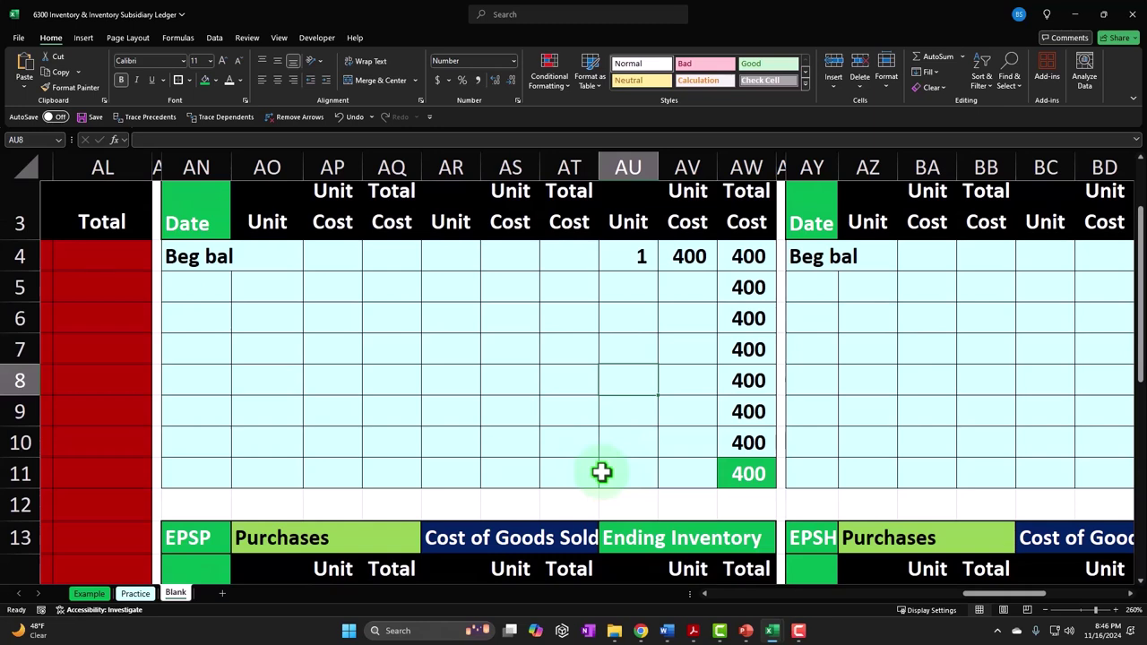
scroll(602, 474, "down", 2)
scroll(602, 473, "up", 3)
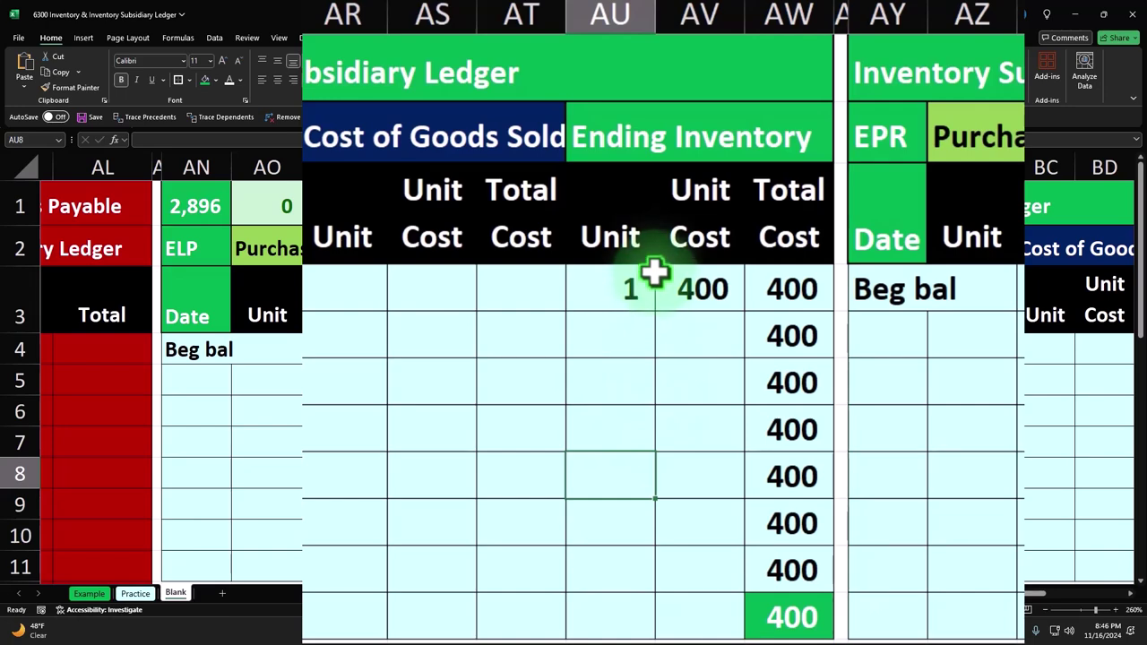
- Spell-check the Blank sheet, continuing from its beginning and ignoring all occurrences of "Depre" and "bal"
left_click_drag(1040, 593, 659, 596)
left_click(262, 433)
left_click(247, 38)
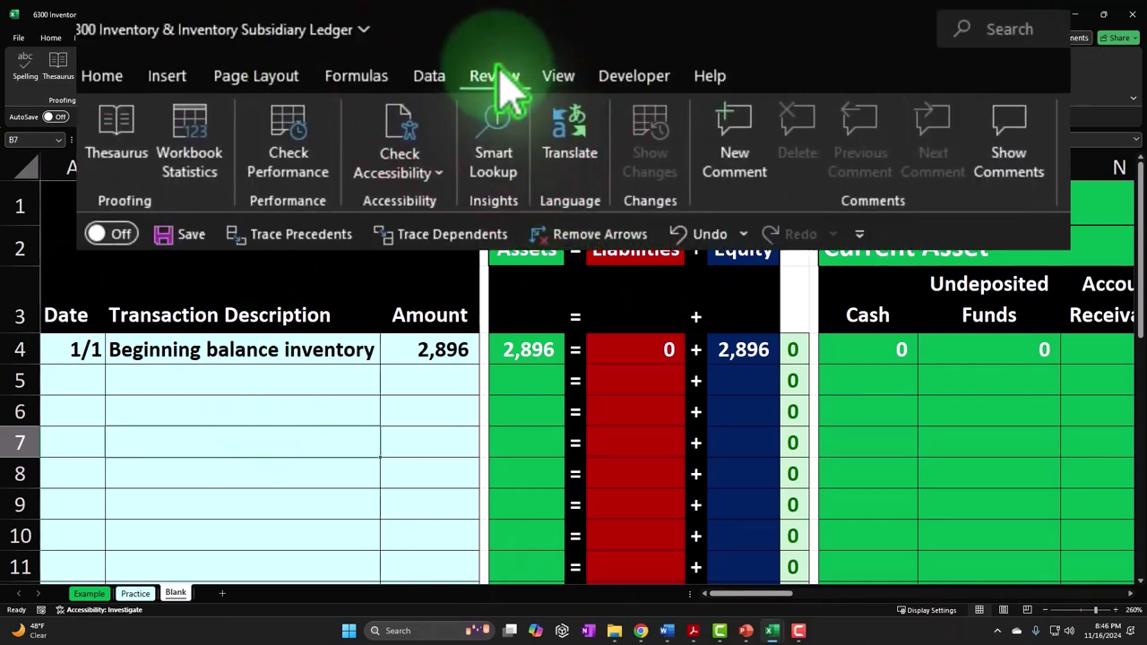
left_click(26, 70)
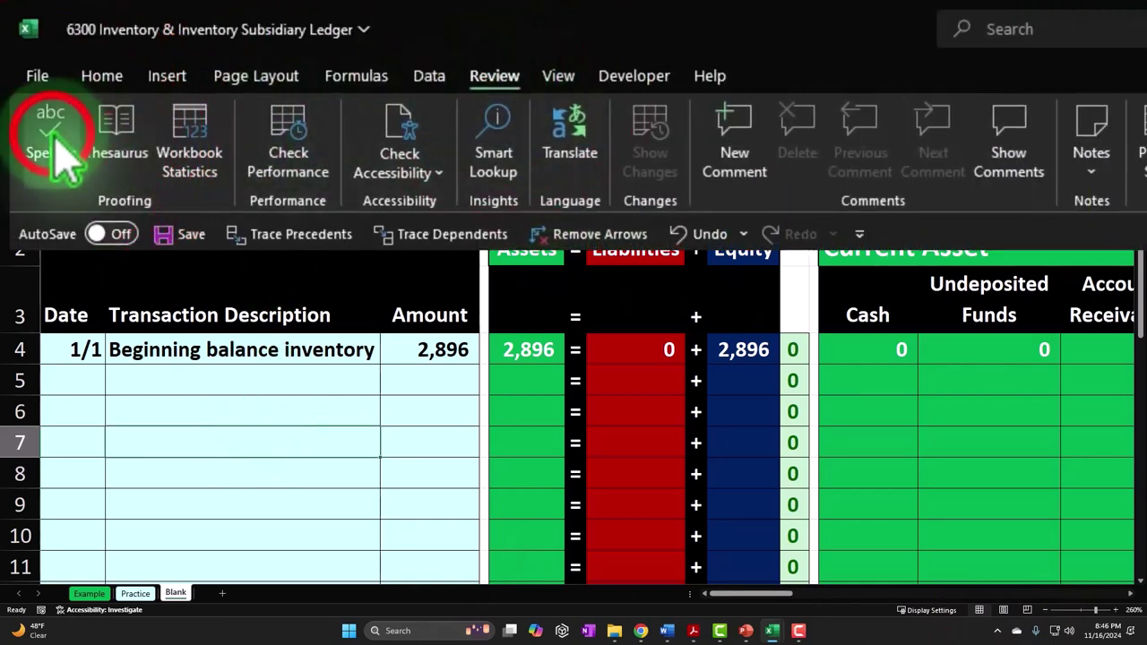
left_click(690, 301)
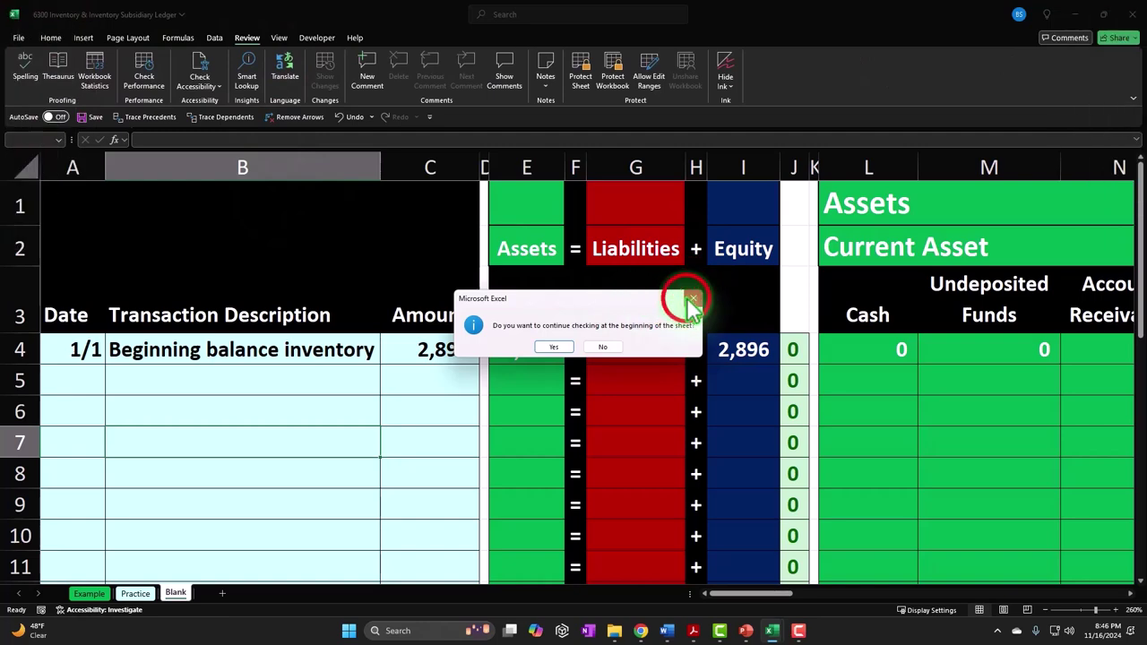
left_click(26, 70)
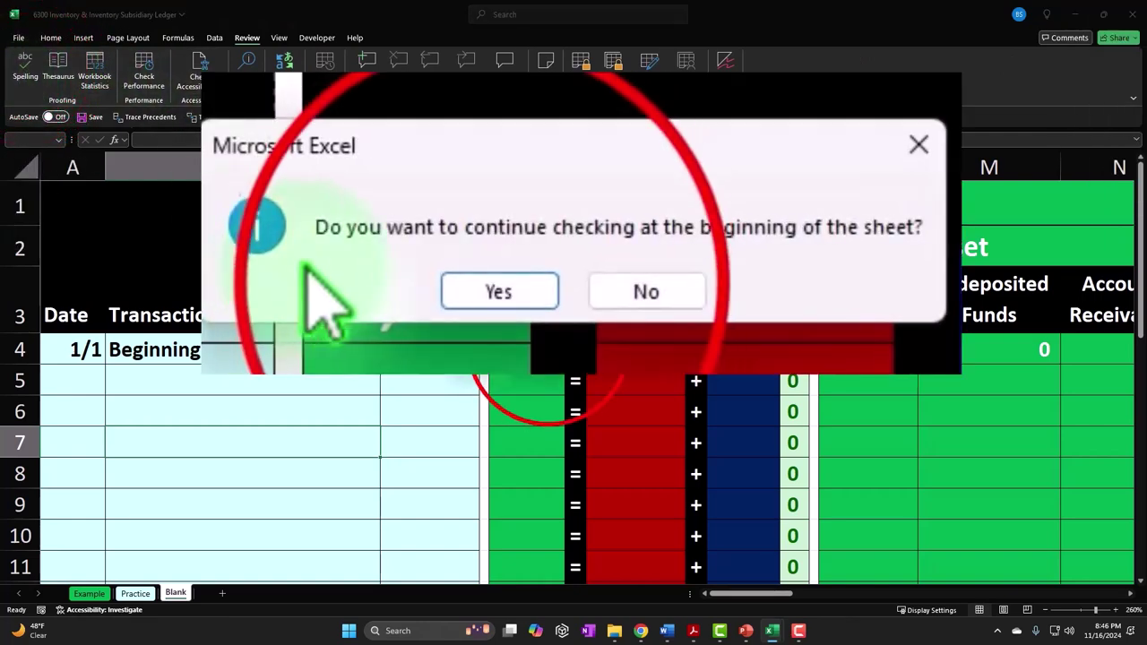
left_click(512, 292)
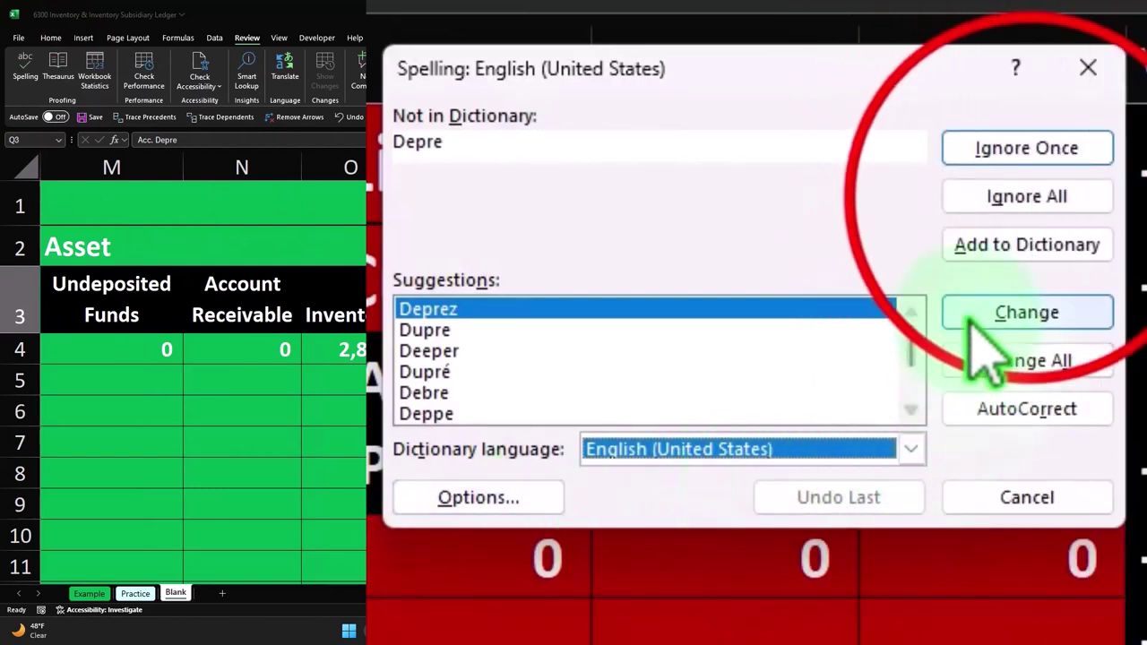
left_click(1039, 199)
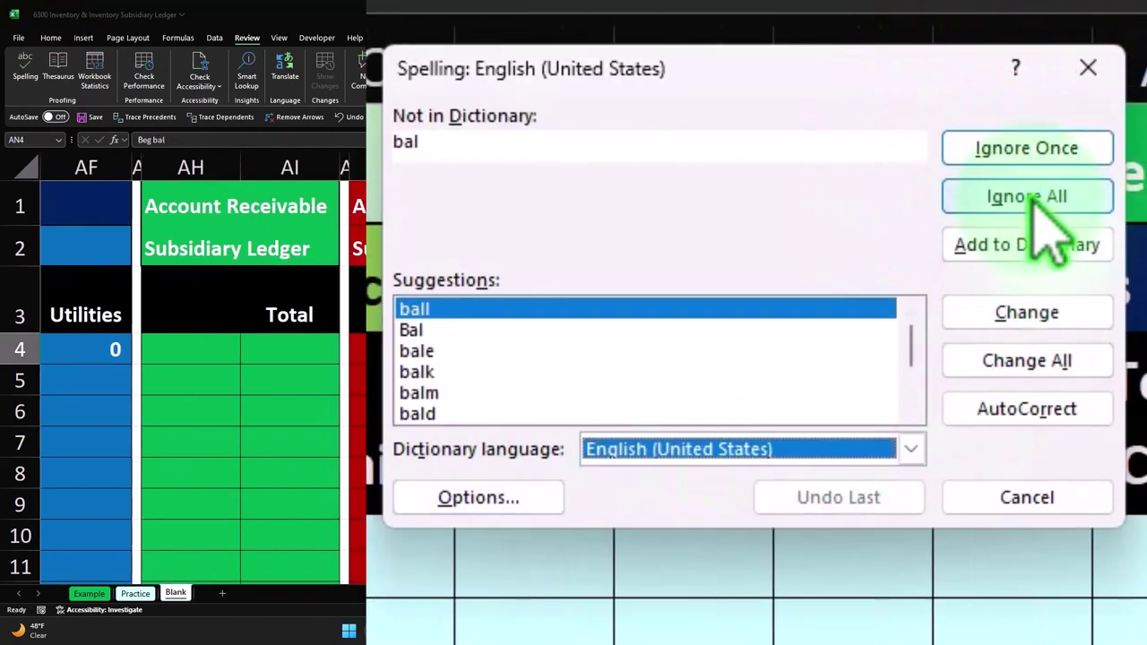
left_click(1039, 201)
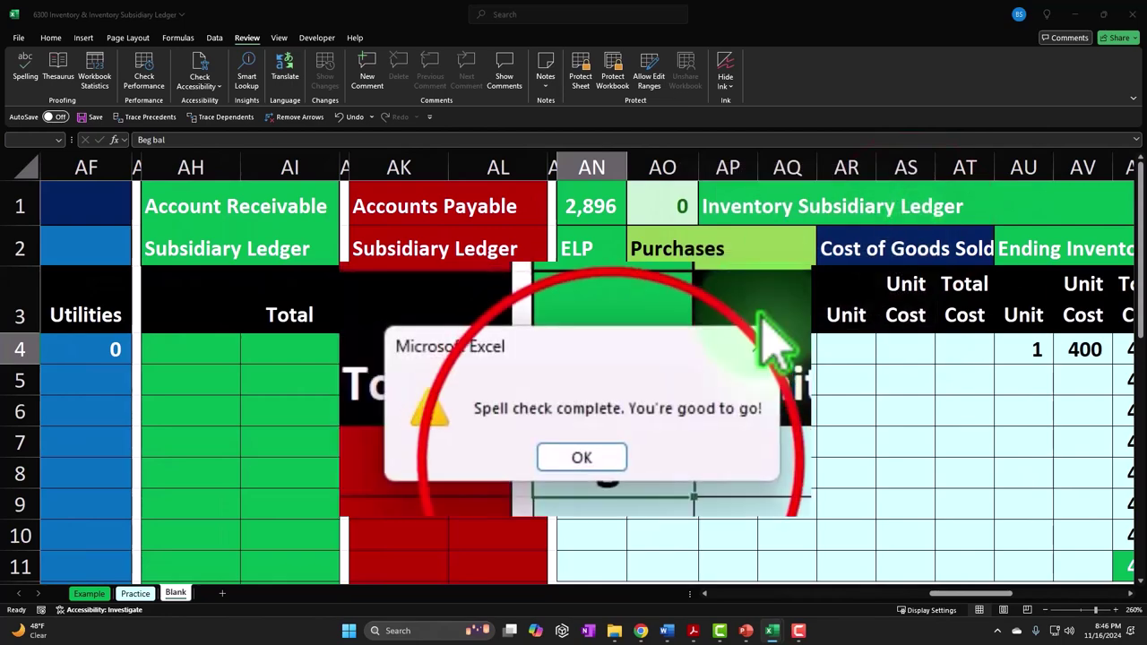
left_click(614, 461)
- Return to the transaction list at the start of the sheet and select description cell B6
left_click(627, 408)
left_click_drag(923, 596, 681, 596)
left_click(296, 376)
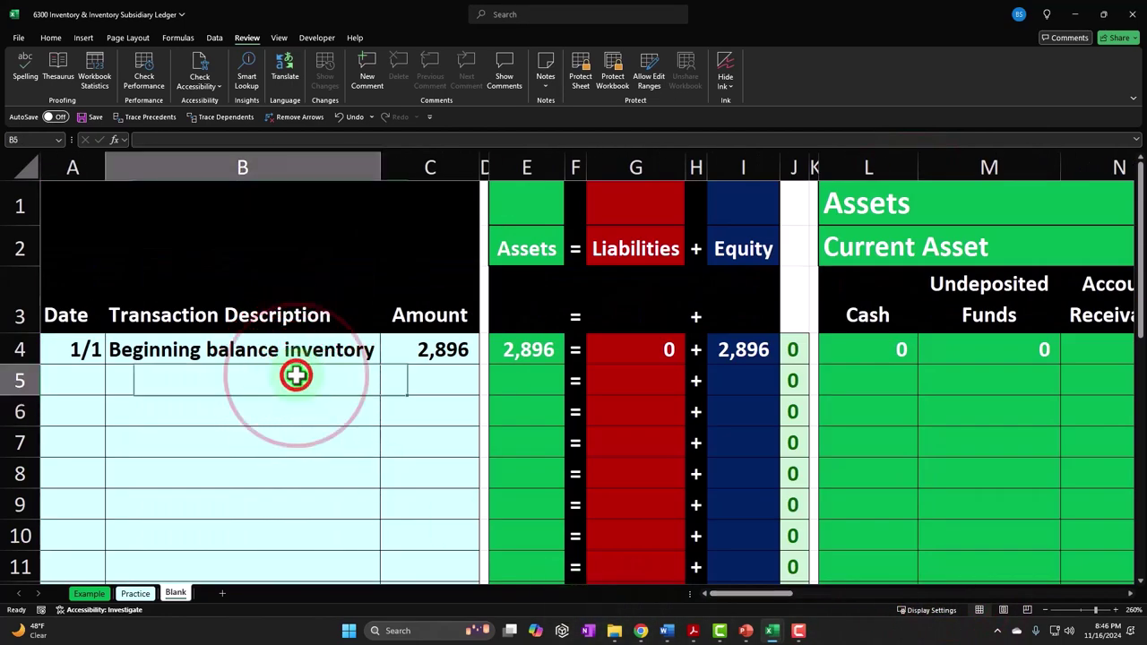
key("Return")
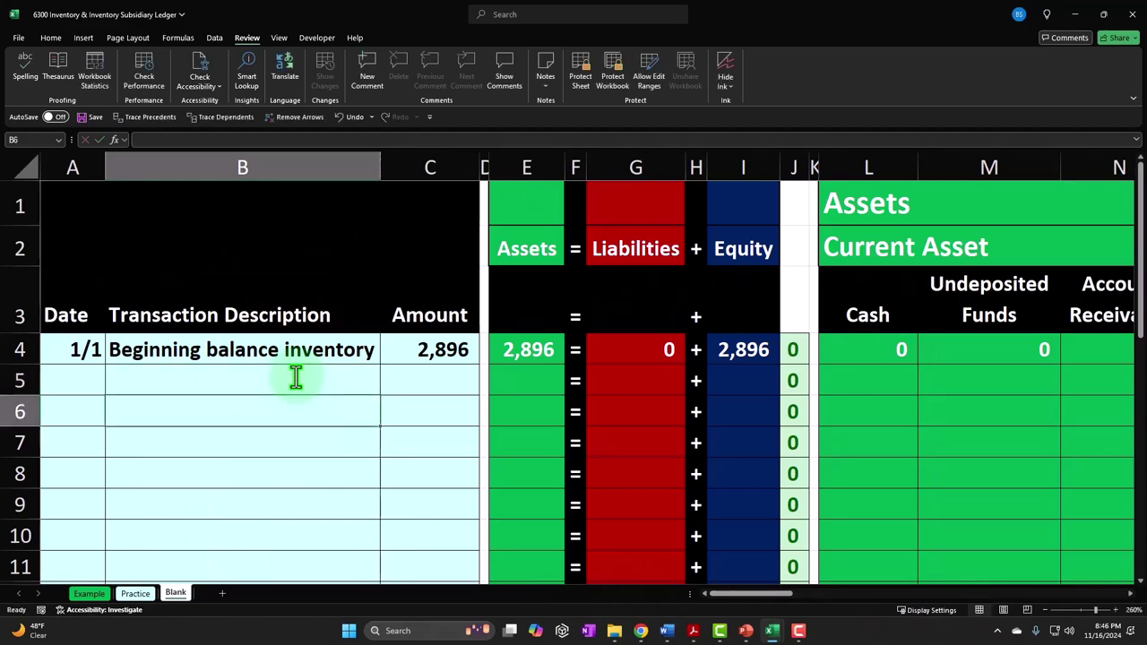